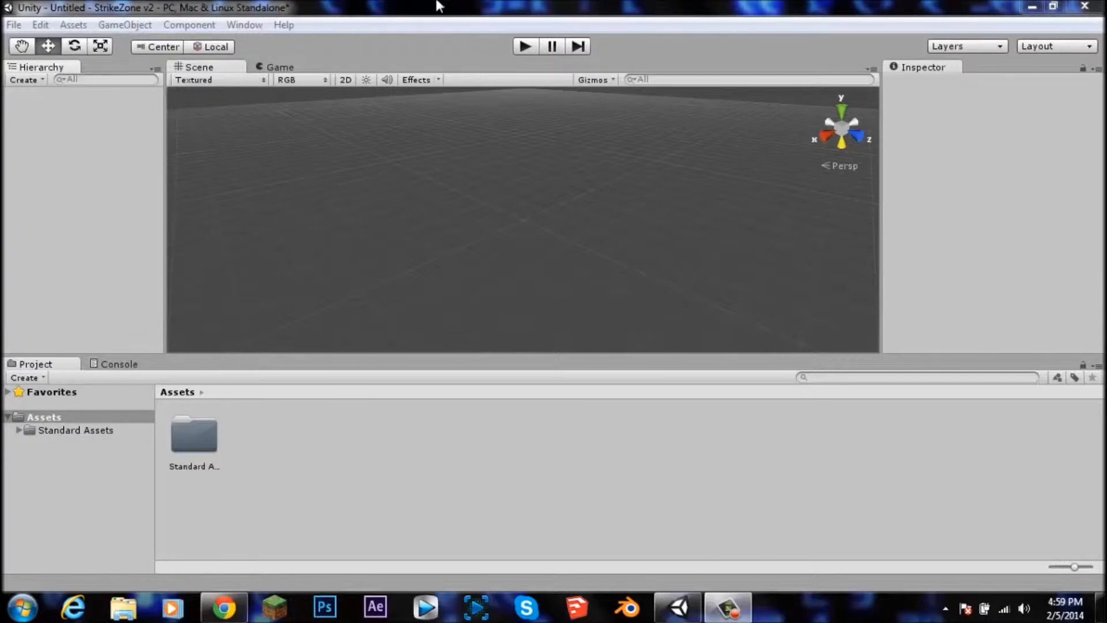
# Step: Try to create a new Unity project from the project wizard, keeping the default location and packages
pyautogui.click(13, 25)
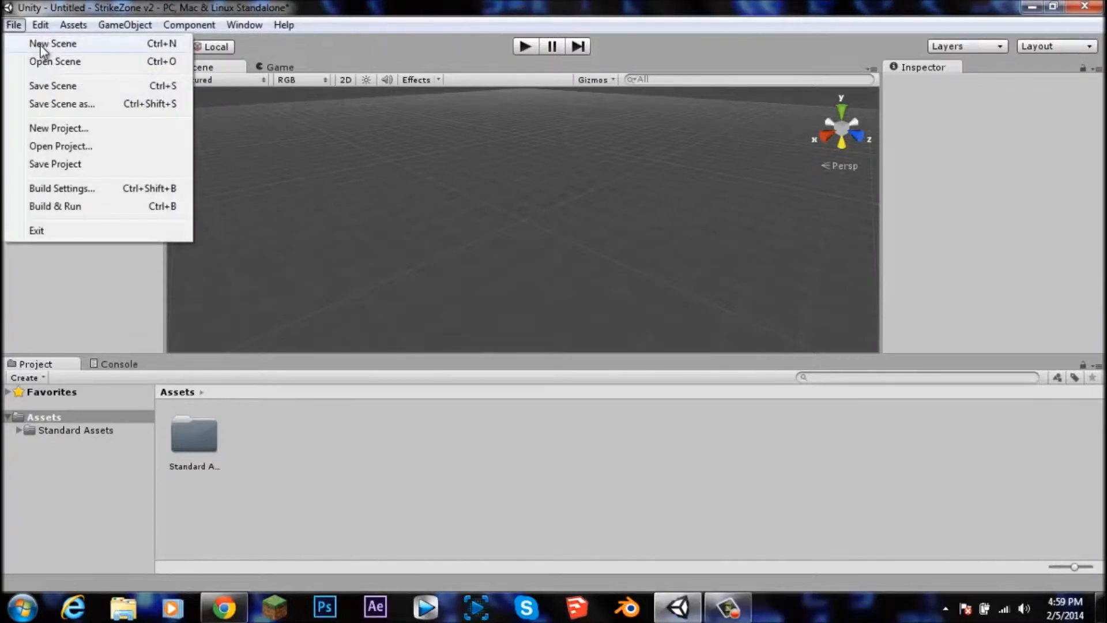
pyautogui.click(65, 134)
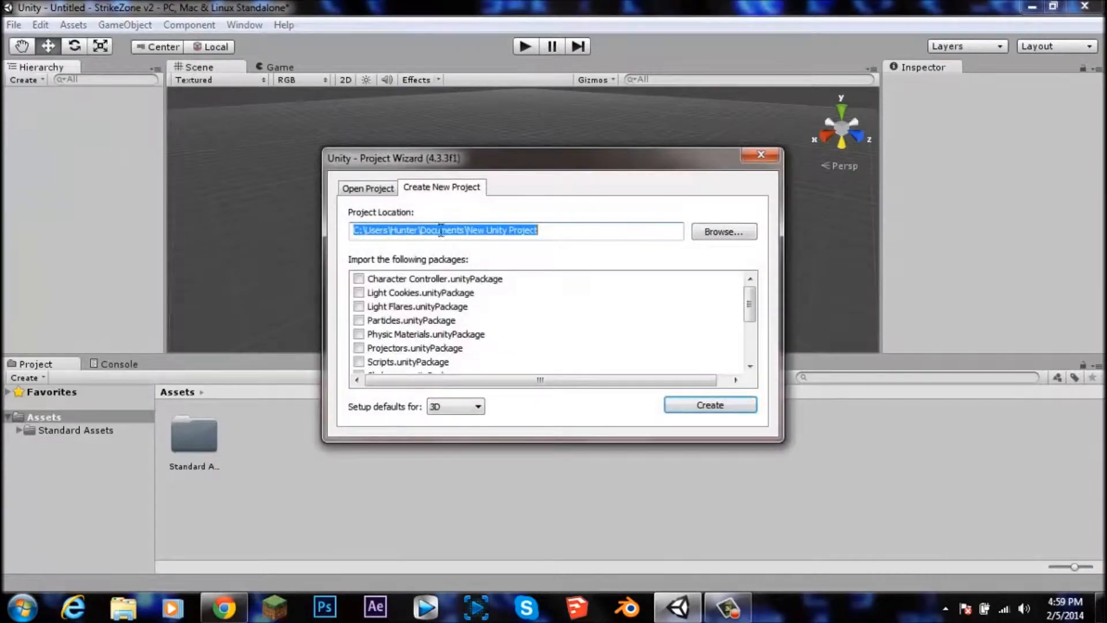
pyautogui.moveTo(548, 230); pyautogui.dragTo(467, 234)
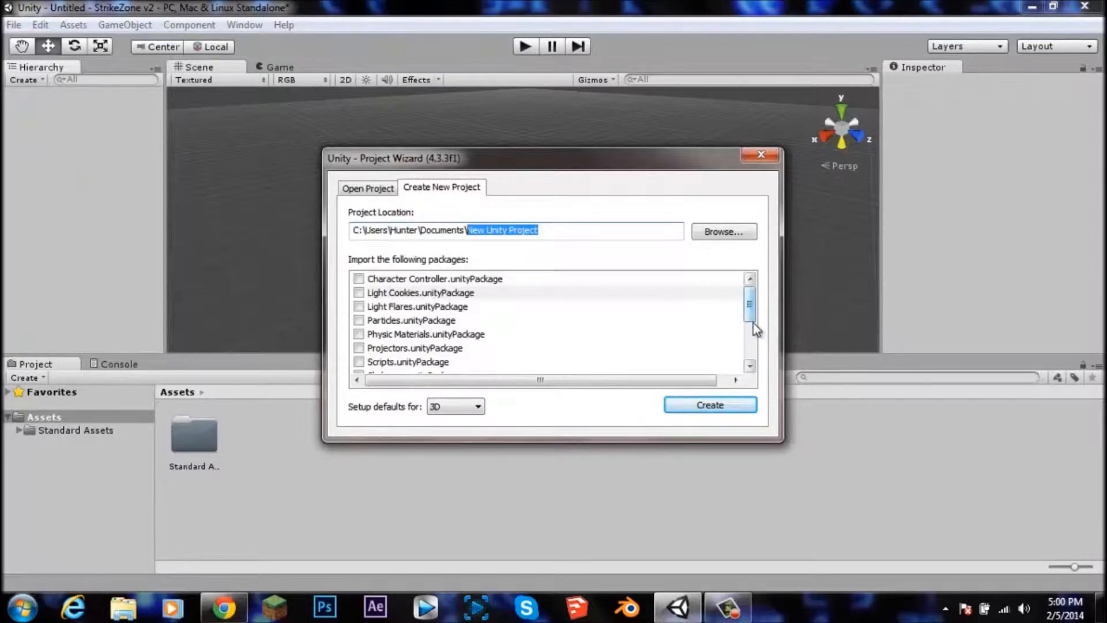
pyautogui.scroll(-3, 744, 326)
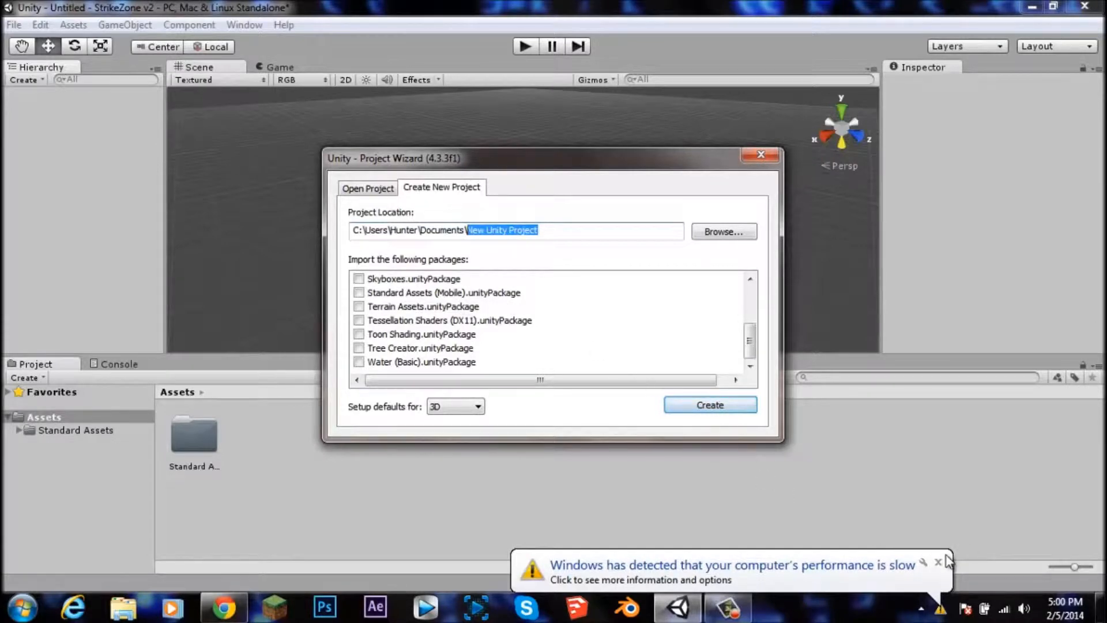
pyautogui.click(938, 562)
pyautogui.click(710, 405)
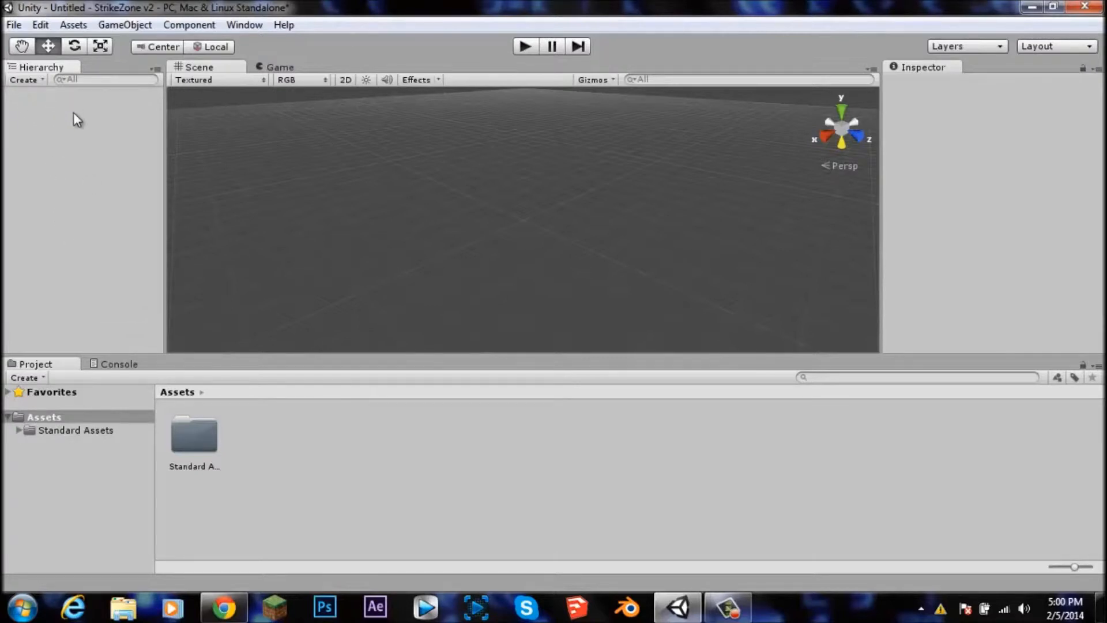
# Step: Examine the empty scene from different angles and zoom levels
pyautogui.moveTo(483, 202); pyautogui.dragTo(506, 223, button='middle')
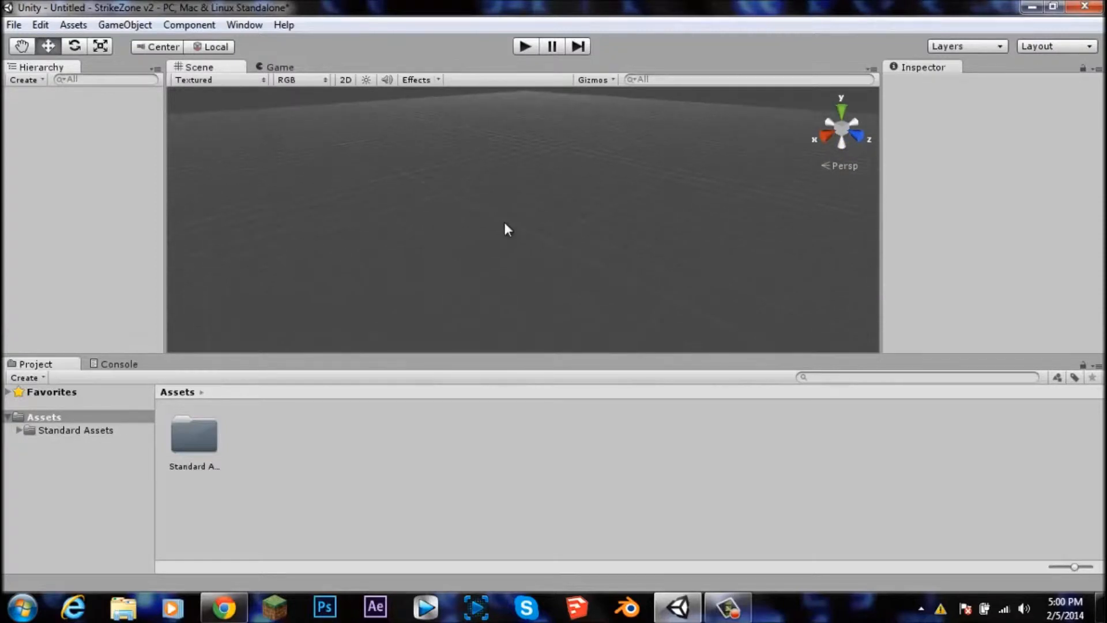
pyautogui.moveTo(514, 238)
pyautogui.mouseDown(button='middle')
pyautogui.moveTo(416, 233)
pyautogui.moveTo(552, 185)
pyautogui.moveTo(513, 249)
pyautogui.mouseUp(button='middle')
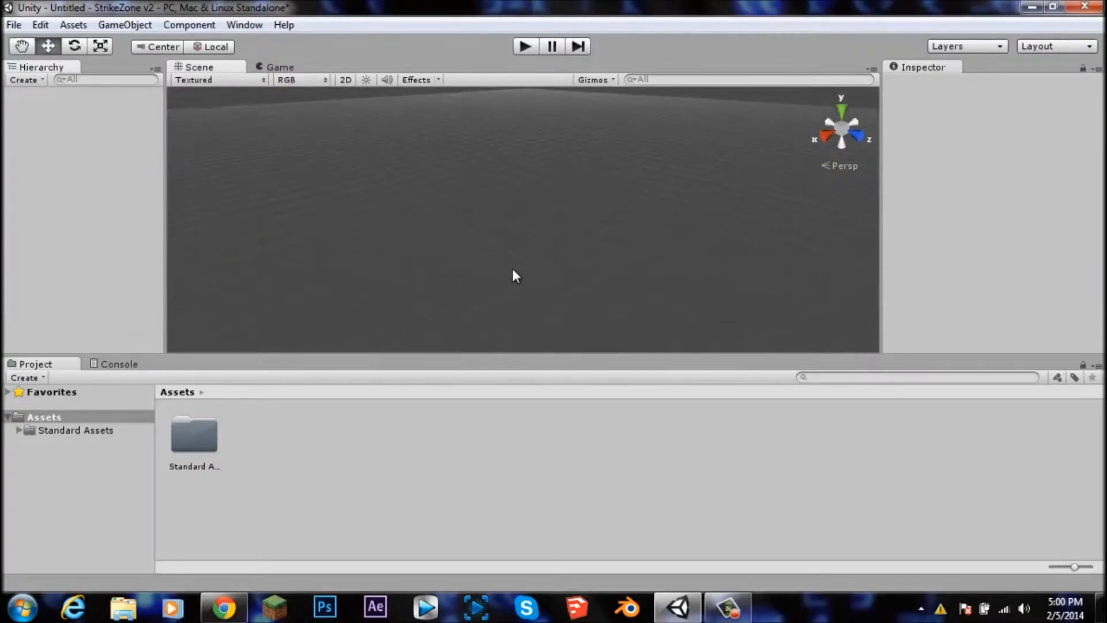
pyautogui.keyDown('alt'); pyautogui.moveTo(487, 227); pyautogui.dragTo(488, 266); pyautogui.keyUp('alt')
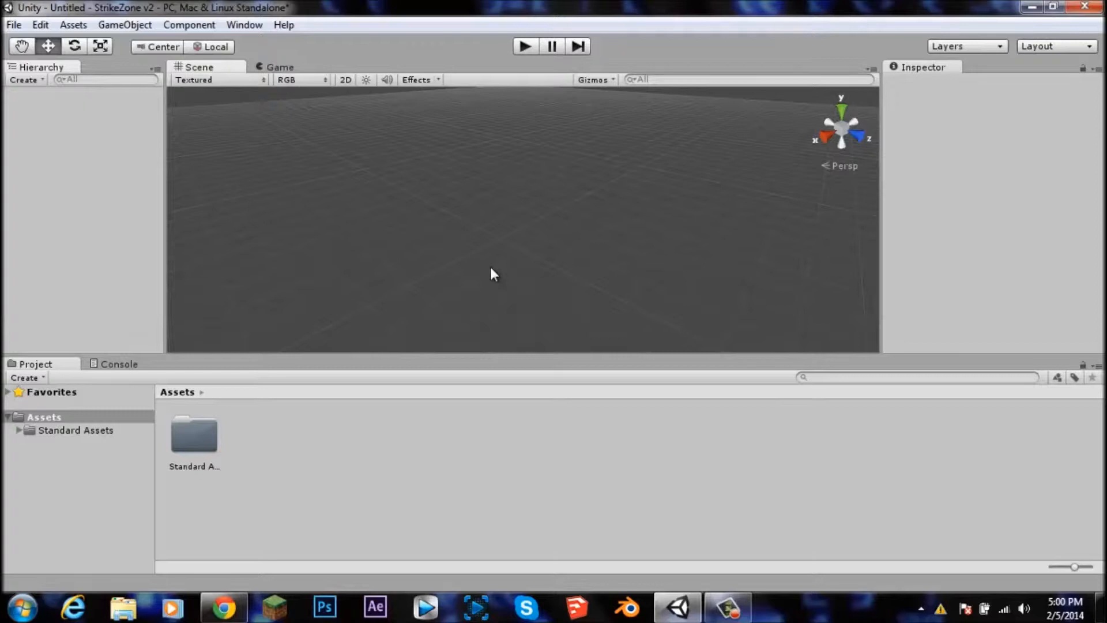
pyautogui.moveTo(519, 235); pyautogui.dragTo(508, 263, button='middle')
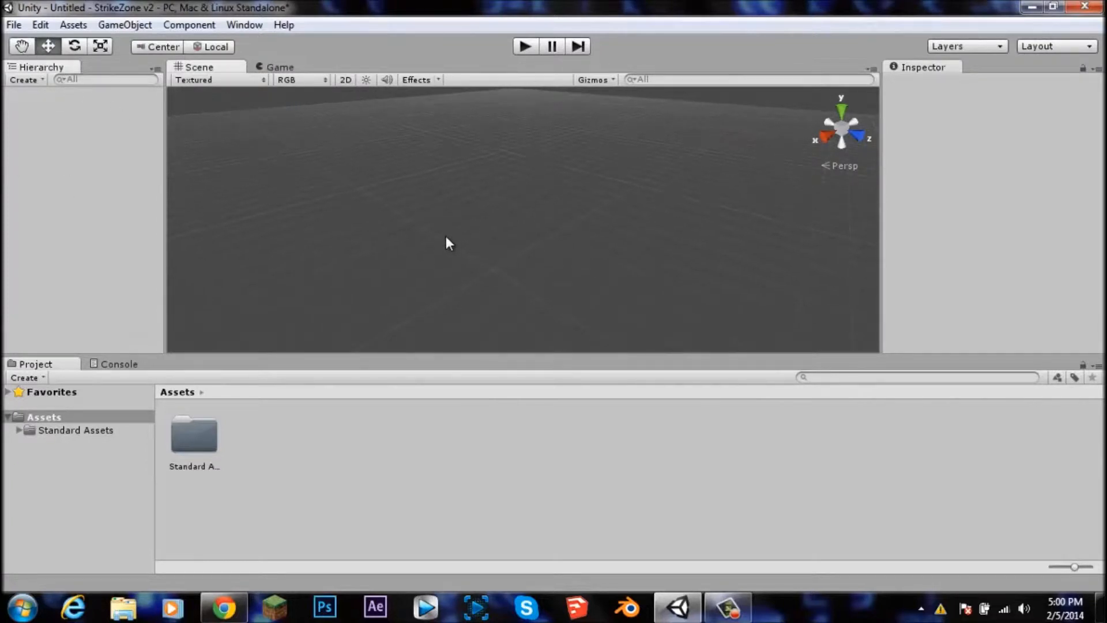
pyautogui.scroll(-3, 446, 236)
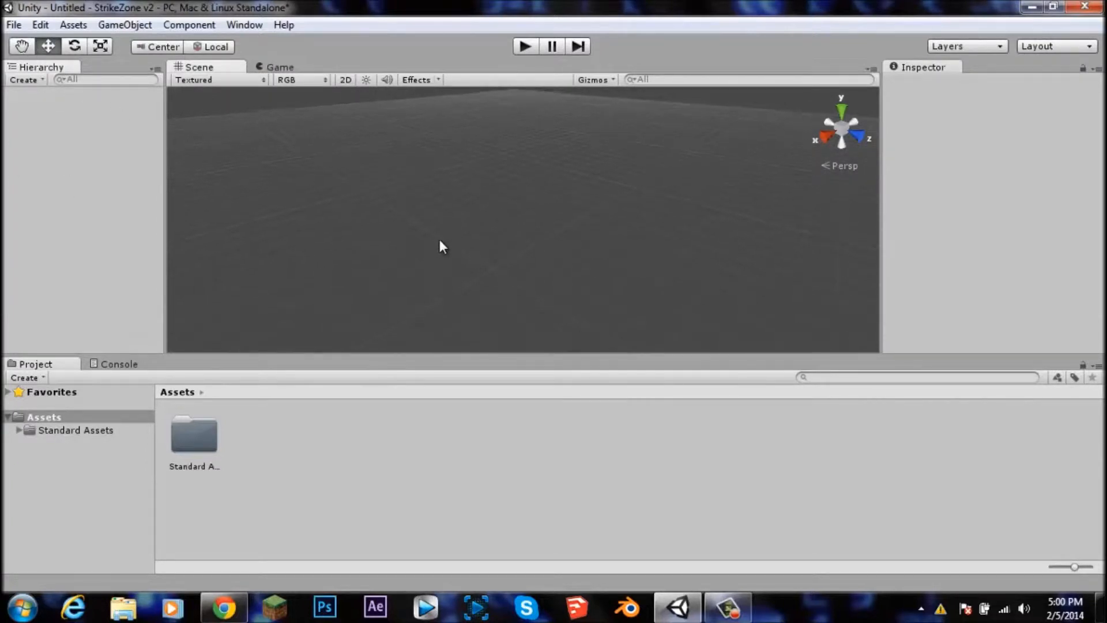
pyautogui.scroll(-3, 499, 222)
pyautogui.scroll(5, 500, 226)
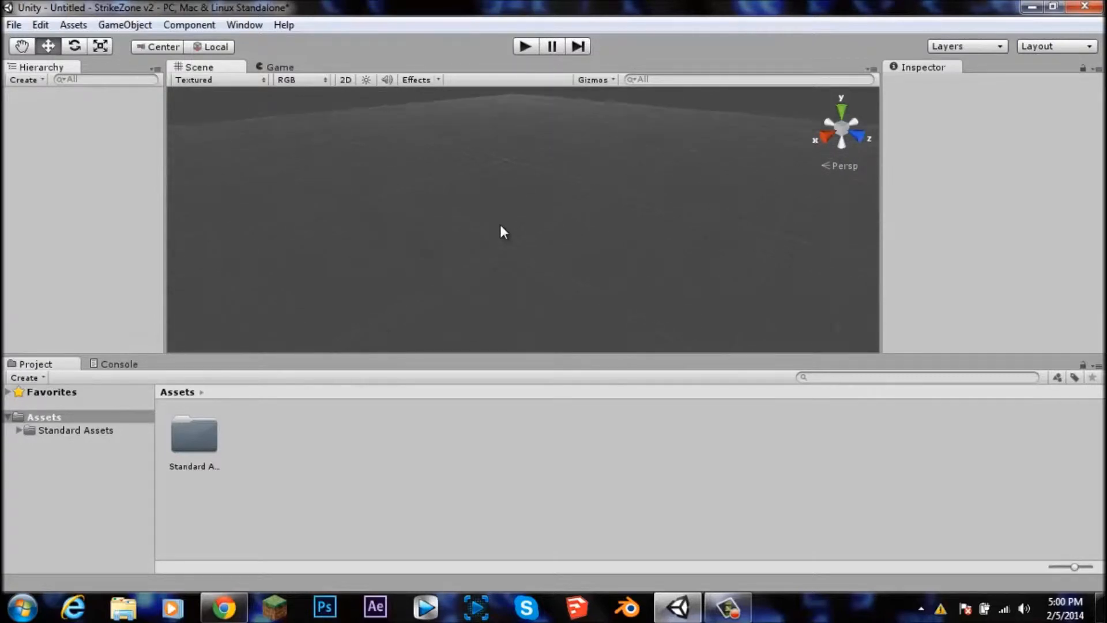
pyautogui.scroll(-3, 500, 226)
pyautogui.keyDown('alt'); pyautogui.moveTo(479, 227); pyautogui.dragTo(519, 212); pyautogui.keyUp('alt')
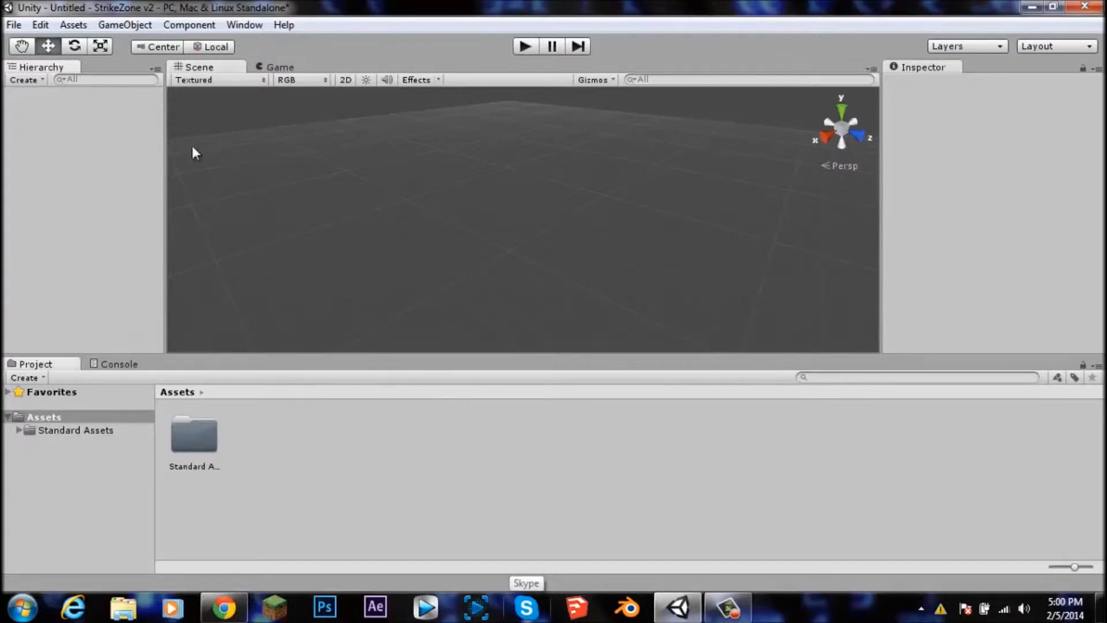
# Step: Create a new Terrain object in the scene
pyautogui.click(188, 25)
pyautogui.moveTo(109, 28)
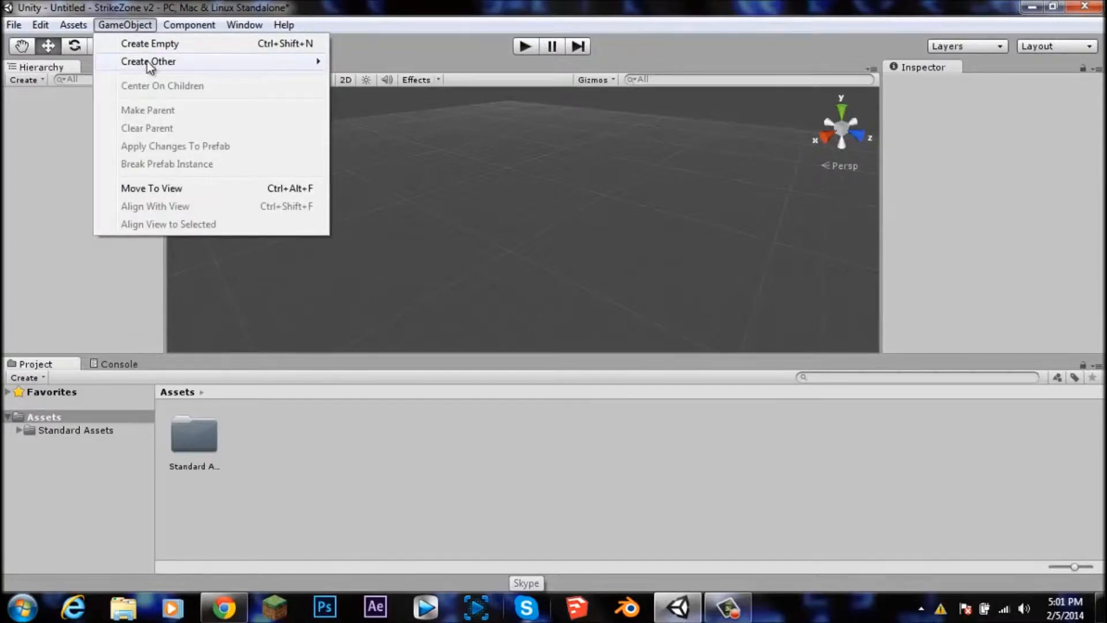
pyautogui.moveTo(153, 62)
pyautogui.click(390, 422)
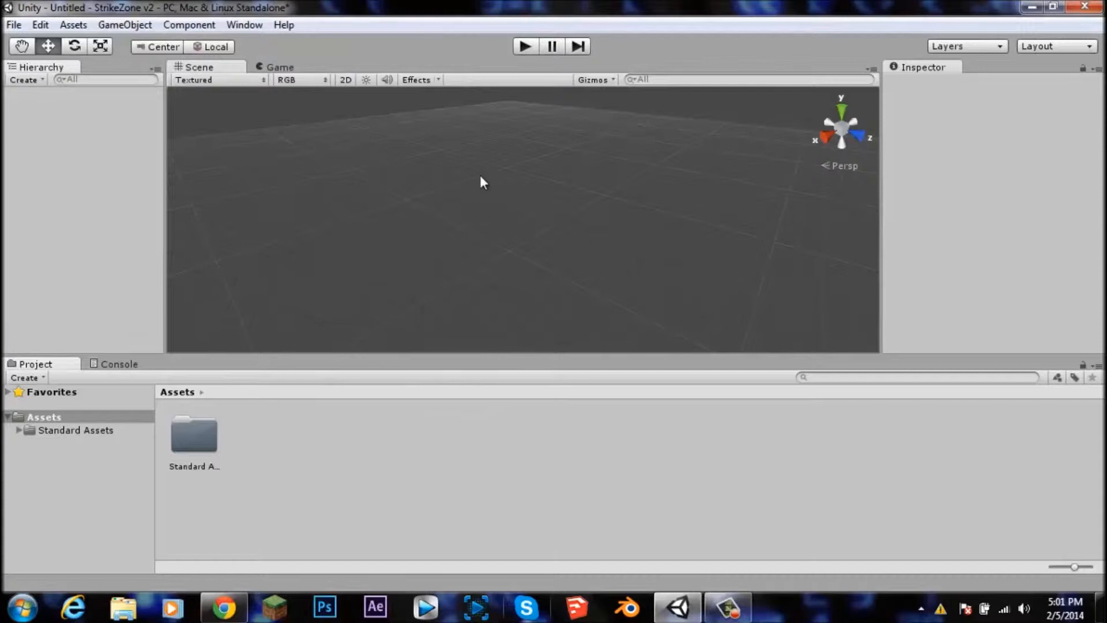
pyautogui.scroll(-15, 495, 291)
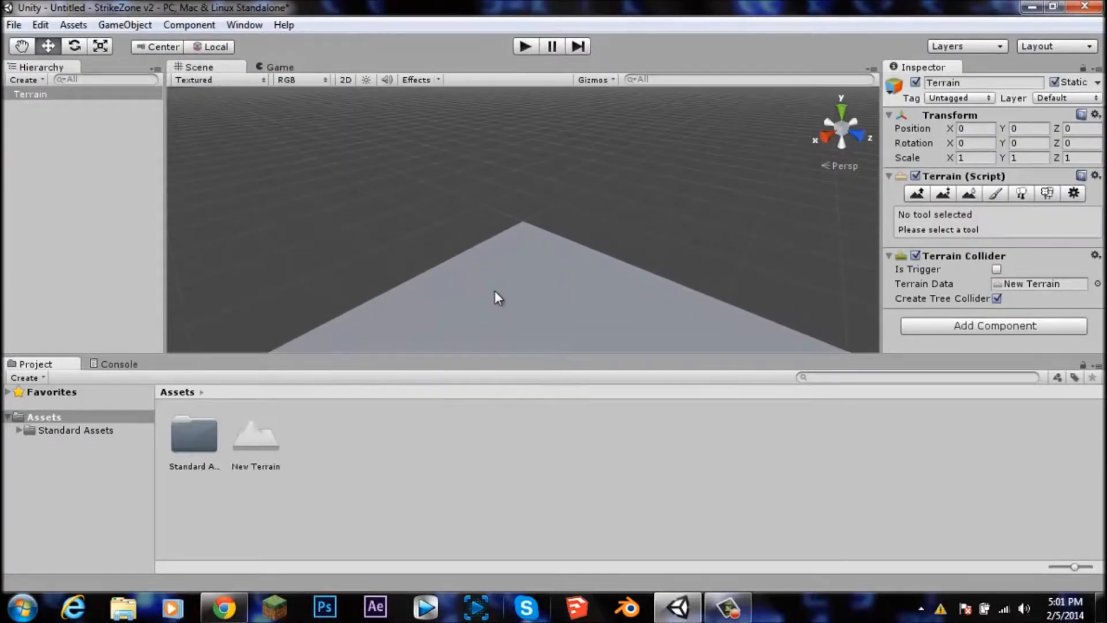
# Step: Select the Terrain, switch to its Paint Texture tool and open the Add Texture dialog
pyautogui.scroll(-12, 495, 291)
pyautogui.keyDown('alt'); pyautogui.moveTo(555, 295); pyautogui.dragTo(527, 248); pyautogui.keyUp('alt')
pyautogui.scroll(6, 528, 278)
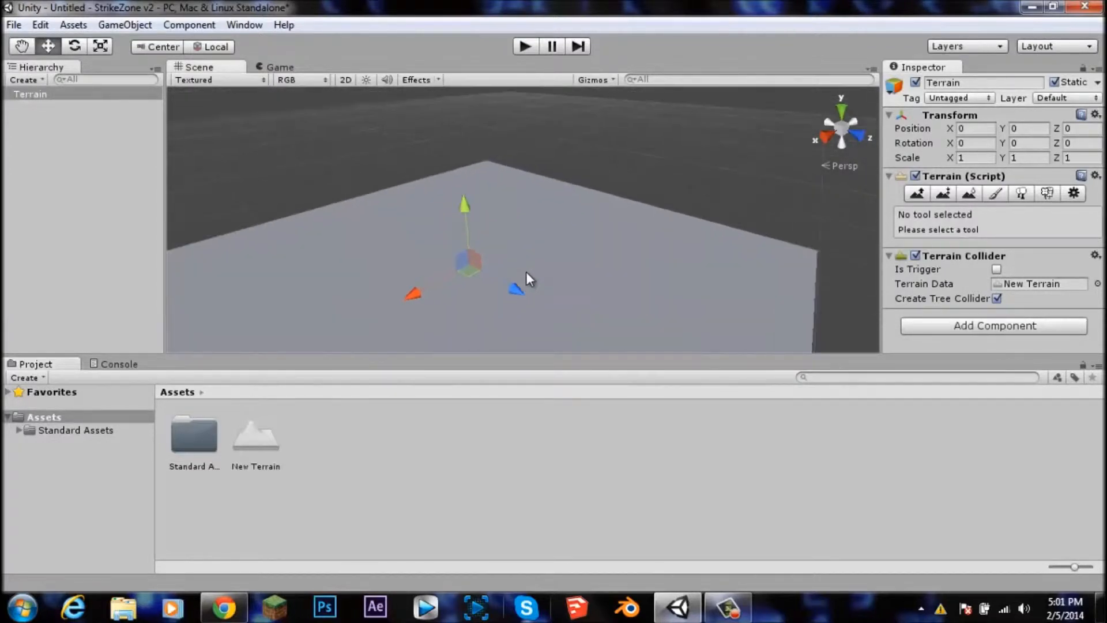
pyautogui.scroll(4, 527, 278)
pyautogui.moveTo(470, 294); pyautogui.dragTo(580, 245, button='middle')
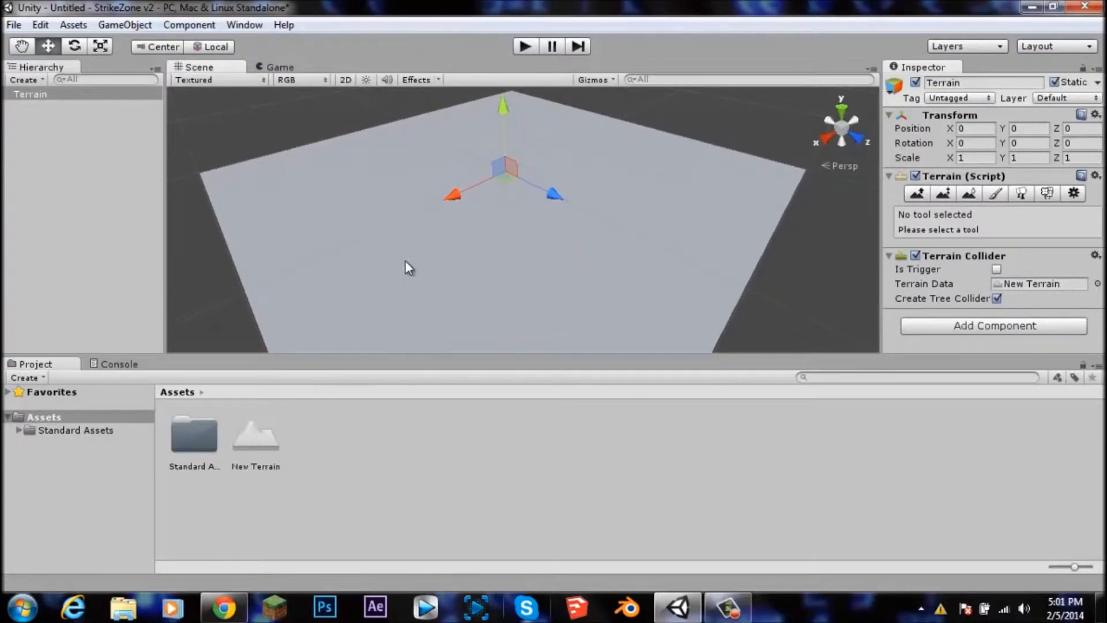
pyautogui.click(24, 108)
pyautogui.click(30, 93)
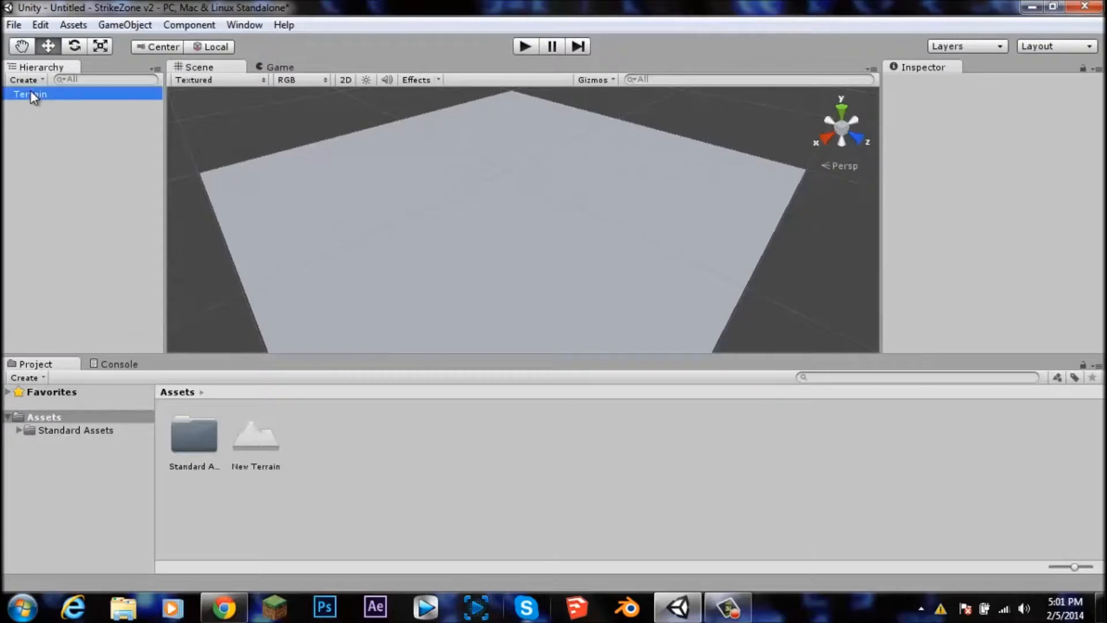
pyautogui.click(995, 194)
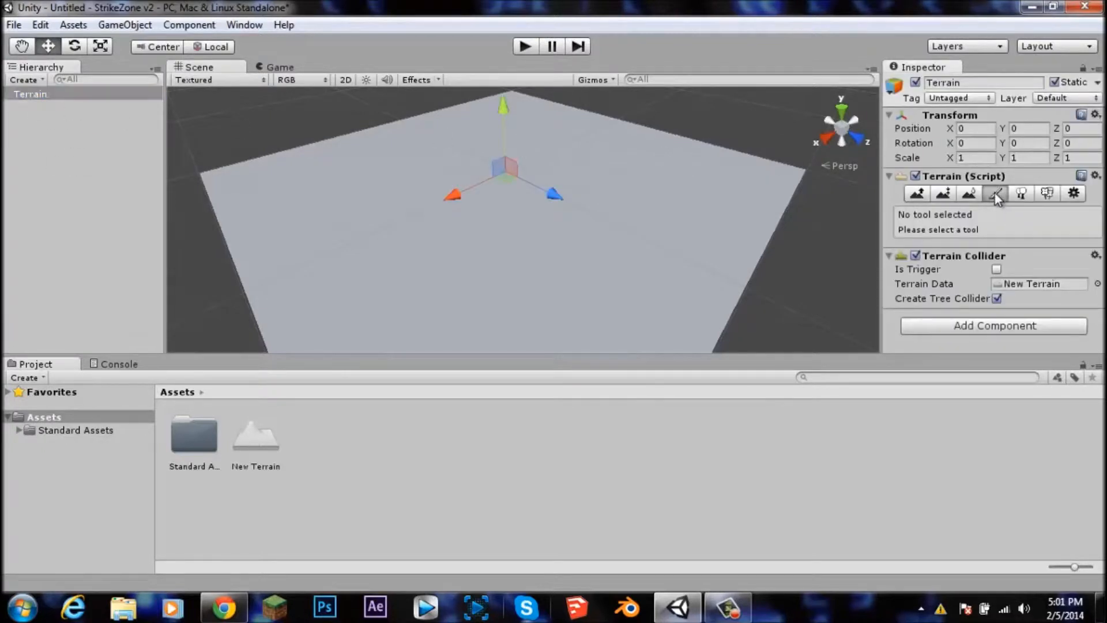
pyautogui.scroll(-5, 944, 242)
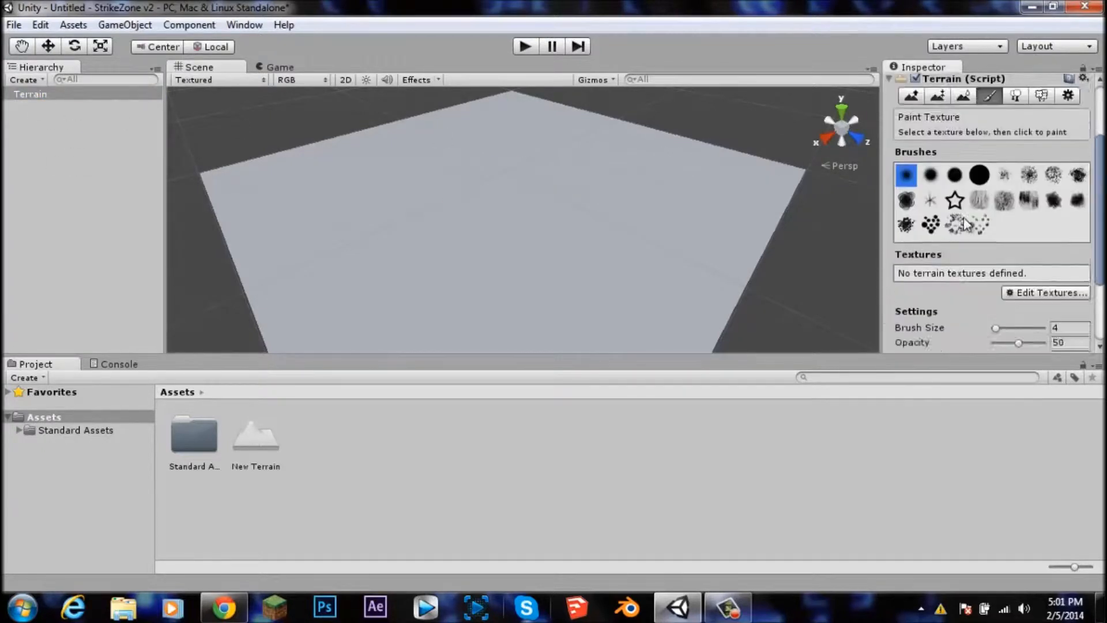
pyautogui.click(1029, 247)
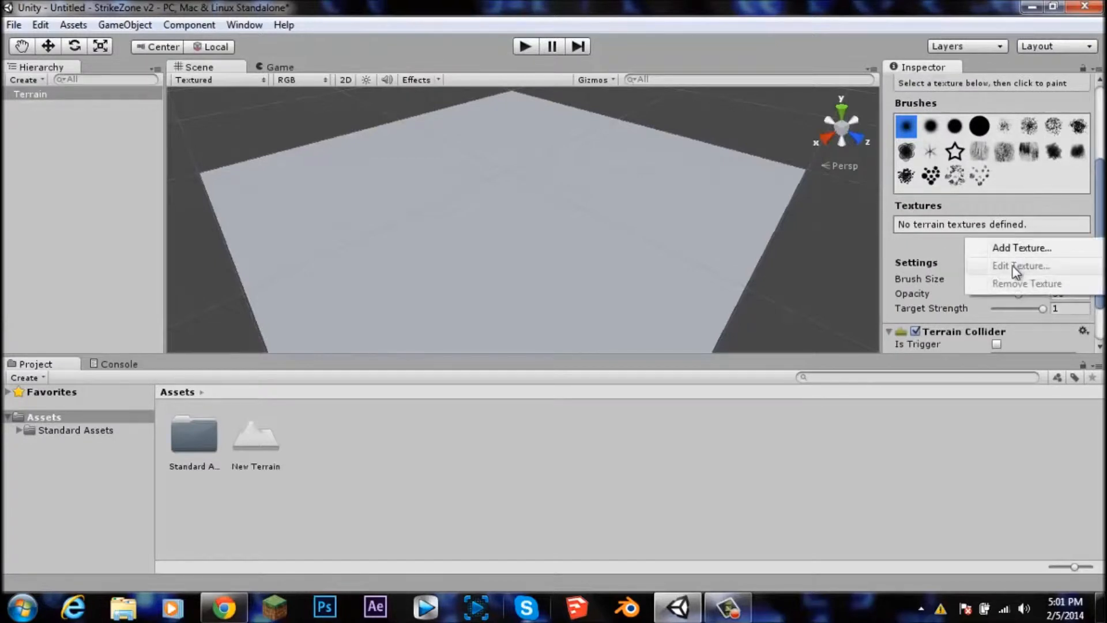
pyautogui.click(1008, 245)
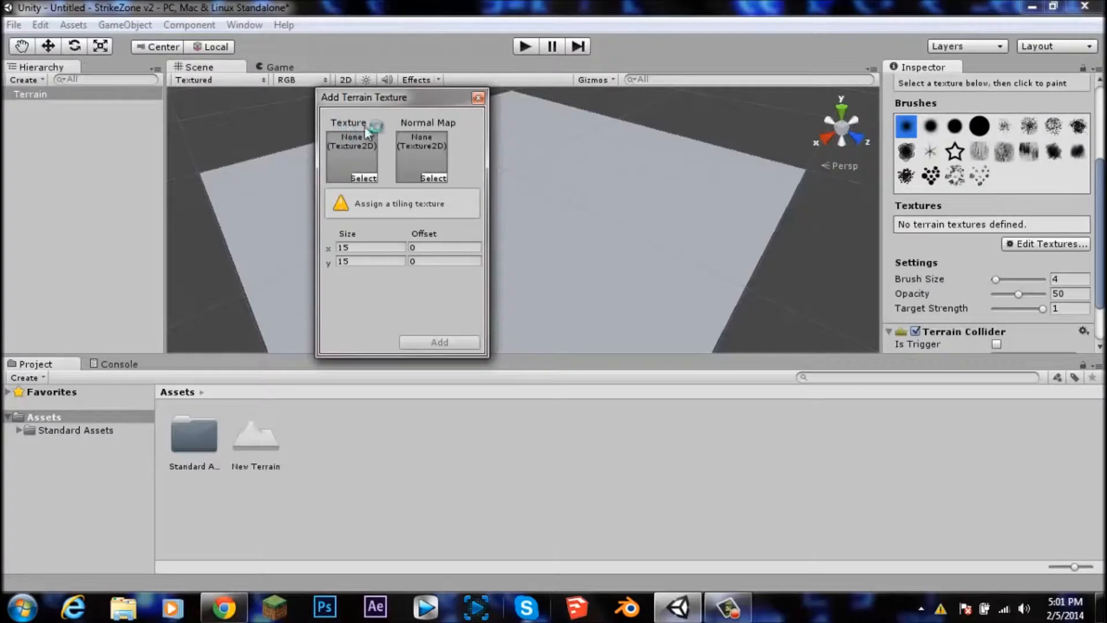
# Step: Search textures for grass, assign Grass (Hill) as the terrain texture, and add it
pyautogui.click(362, 179)
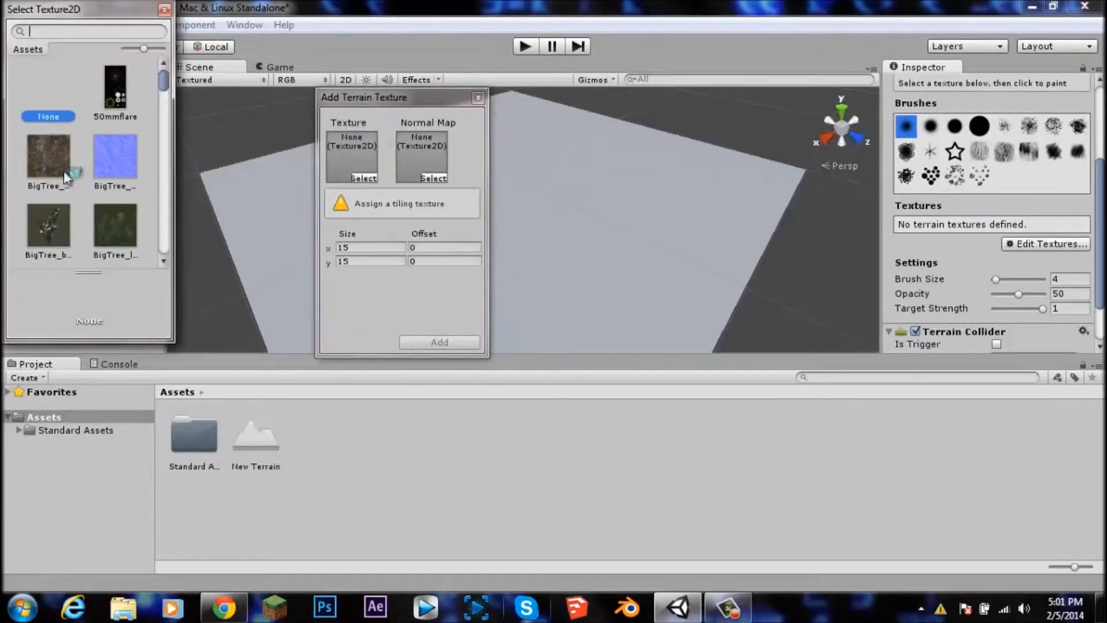
pyautogui.moveTo(164, 79)
pyautogui.mouseDown()
pyautogui.moveTo(167, 105)
pyautogui.moveTo(164, 69)
pyautogui.mouseUp()
pyautogui.click(38, 34)
pyautogui.write('grass')
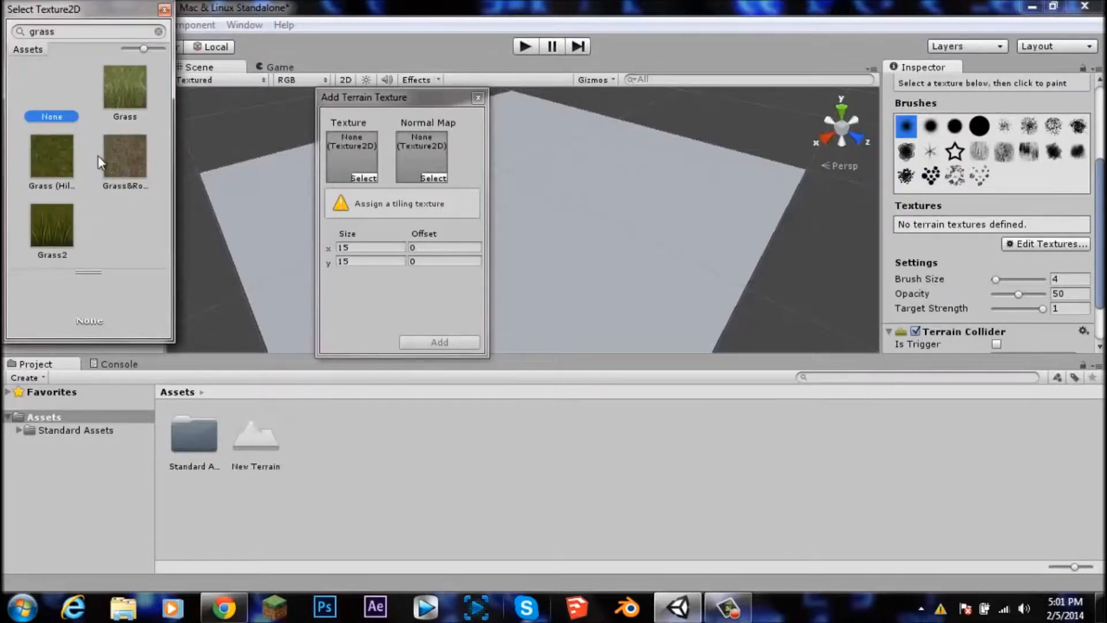
pyautogui.click(41, 164)
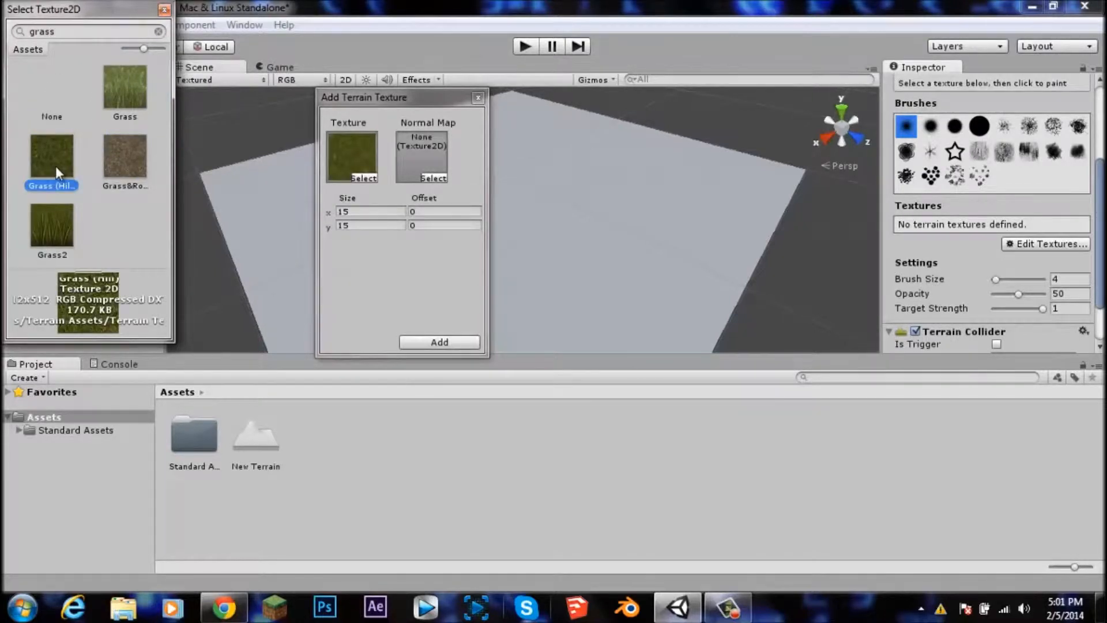
pyautogui.doubleClick(56, 166)
pyautogui.click(440, 342)
pyautogui.scroll(5, 489, 285)
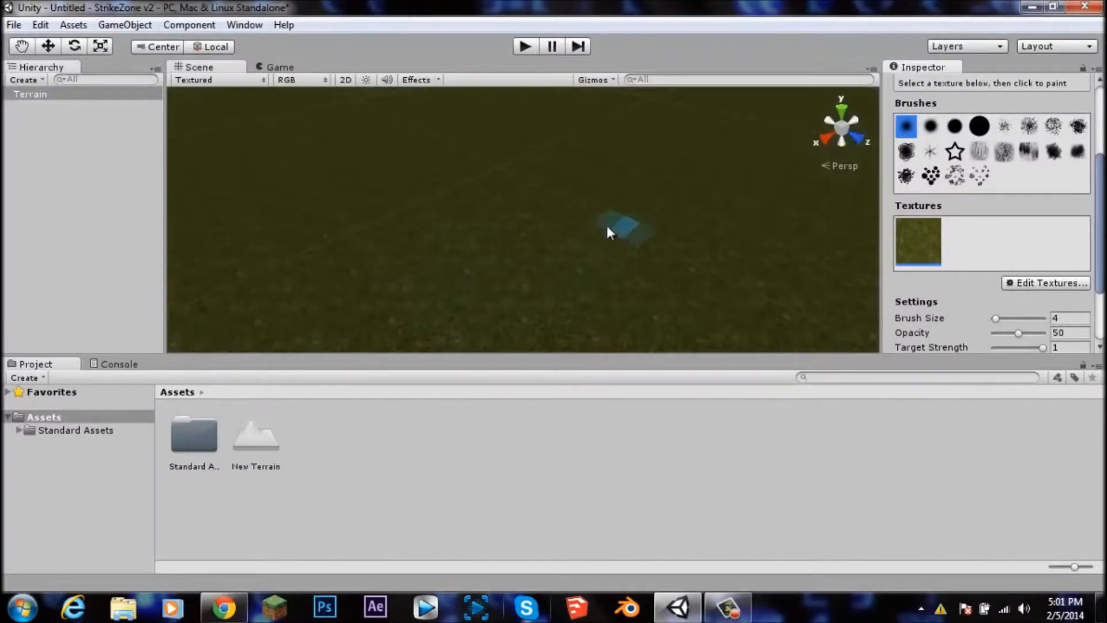
pyautogui.scroll(-5, 580, 218)
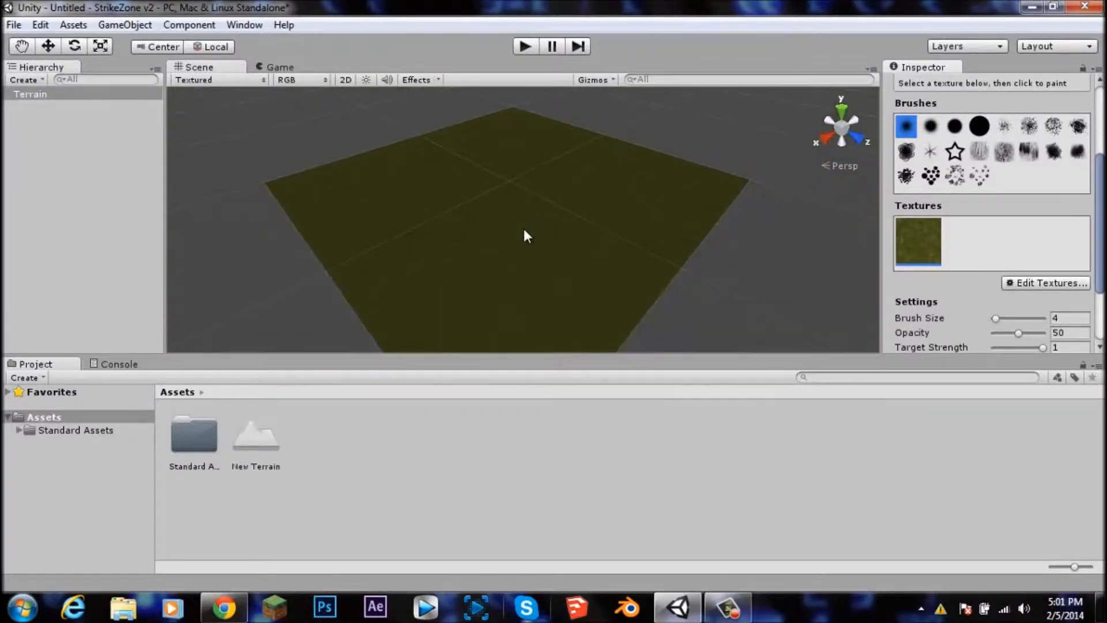
# Step: Place the First Person Controller prefab from Standard Assets > Character Controllers onto the terrain
pyautogui.moveTo(509, 241); pyautogui.dragTo(516, 266, button='right')
pyautogui.doubleClick(196, 435)
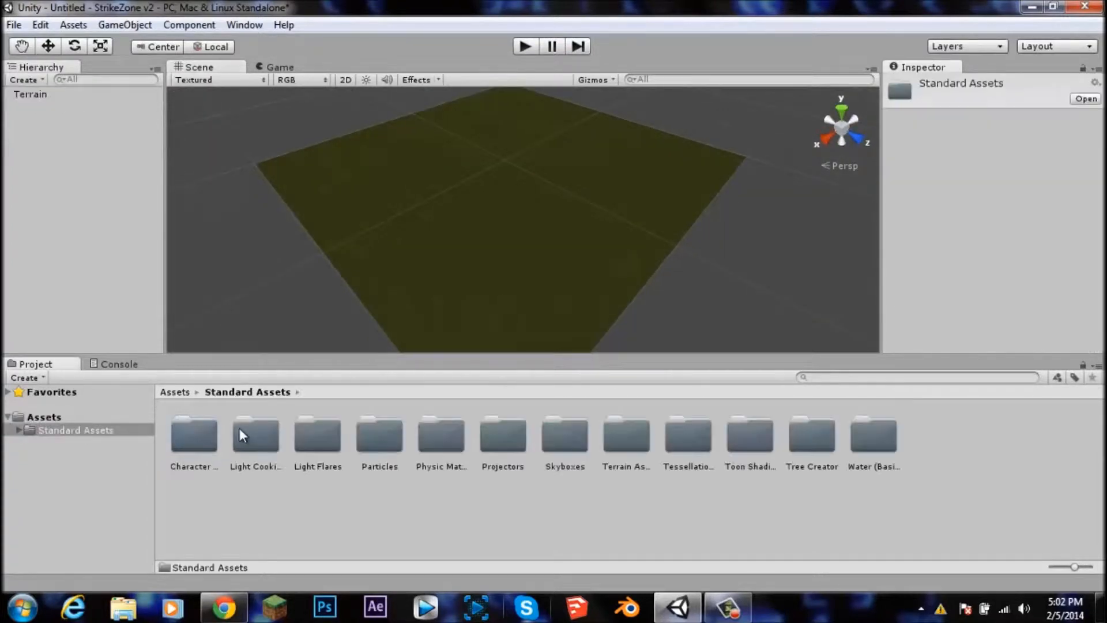
pyautogui.doubleClick(199, 436)
pyautogui.click(298, 459)
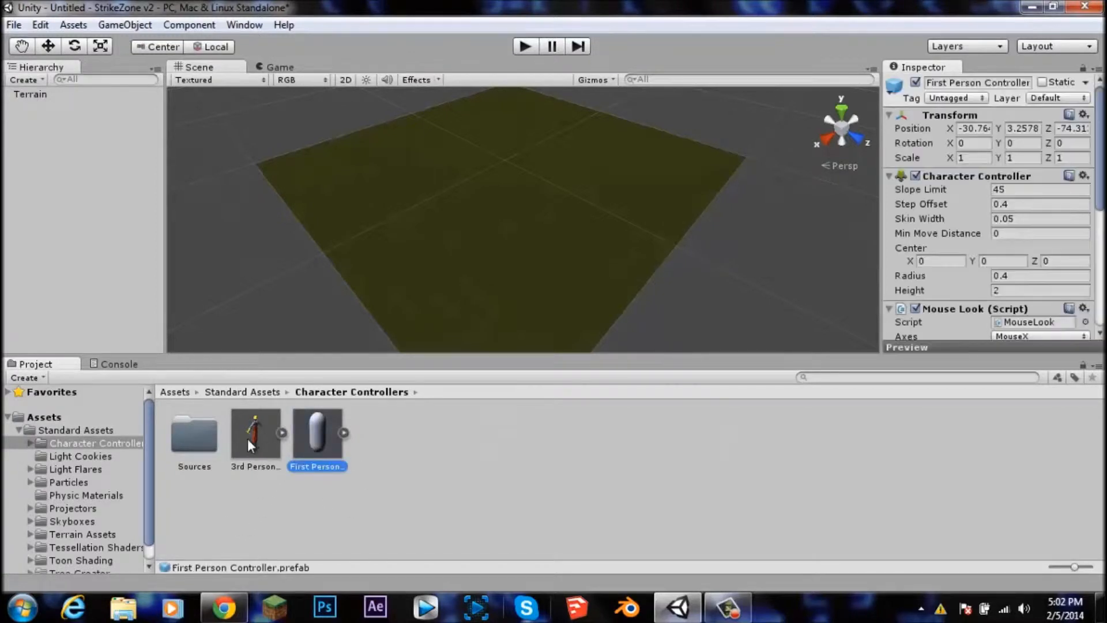
pyautogui.moveTo(317, 432); pyautogui.dragTo(507, 194)
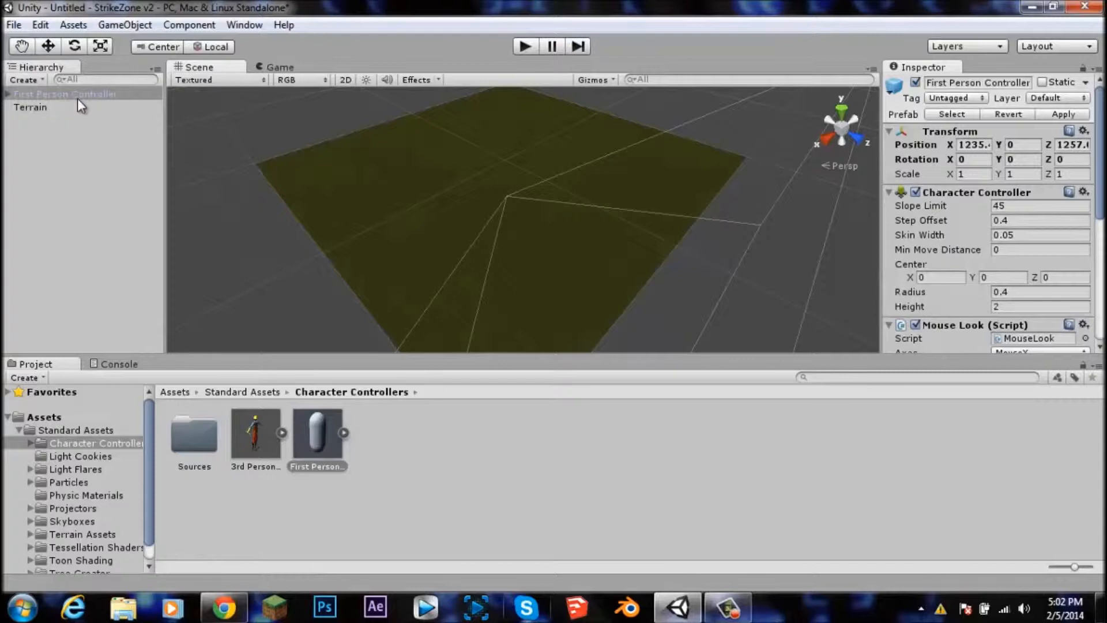
# Step: Select the First Person Controller and move it up along the Y axis to about 1.6 above the terrain
pyautogui.click(56, 94)
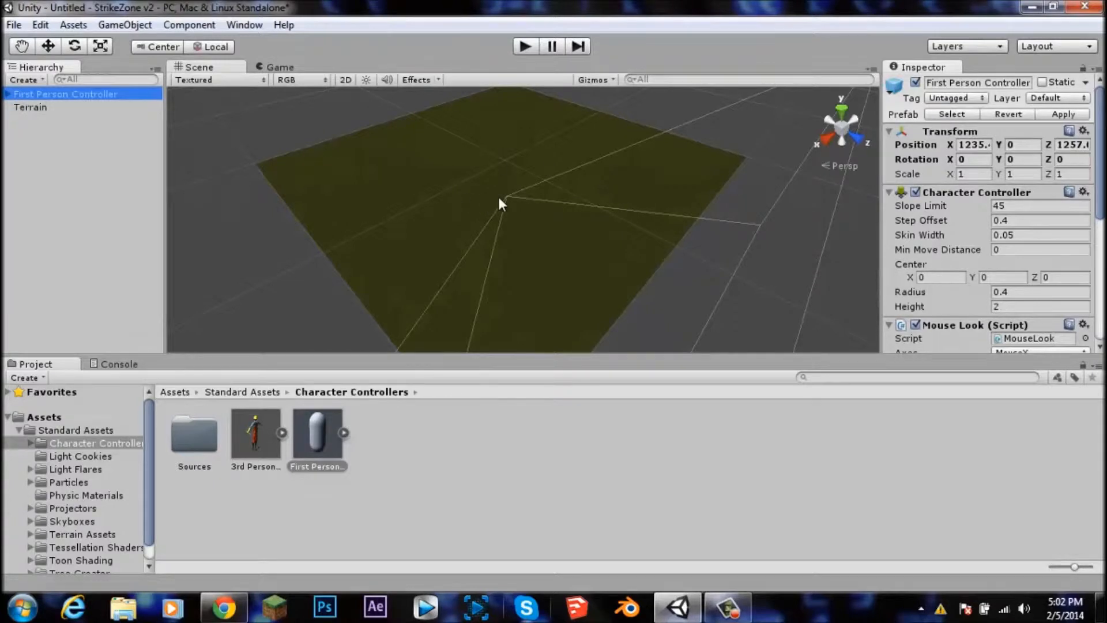
pyautogui.scroll(5, 500, 203)
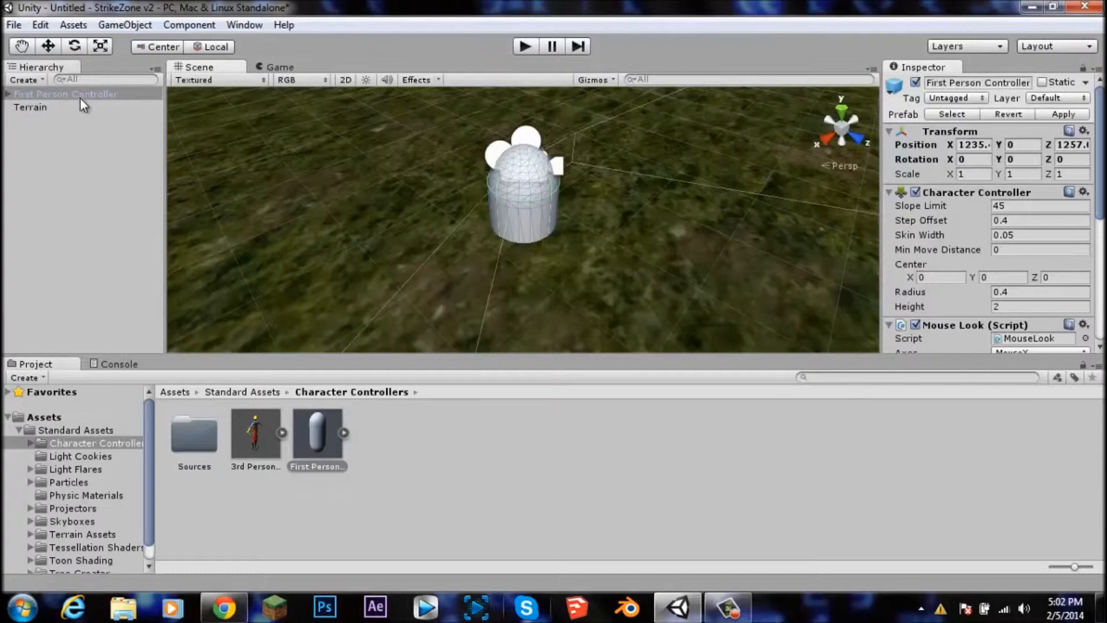
pyautogui.click(46, 47)
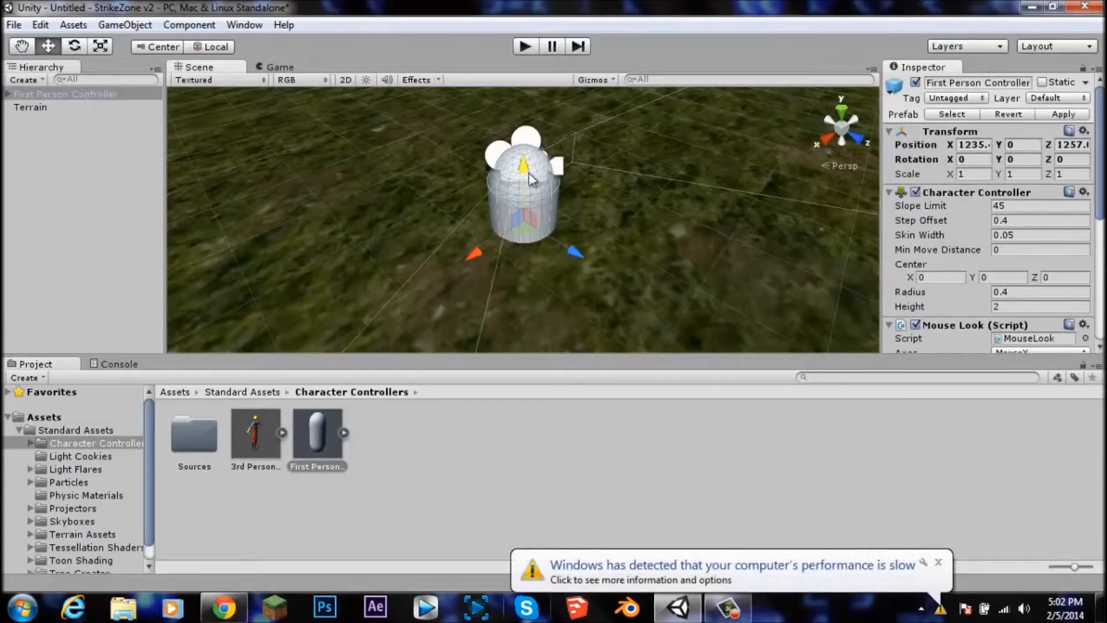
pyautogui.click(938, 562)
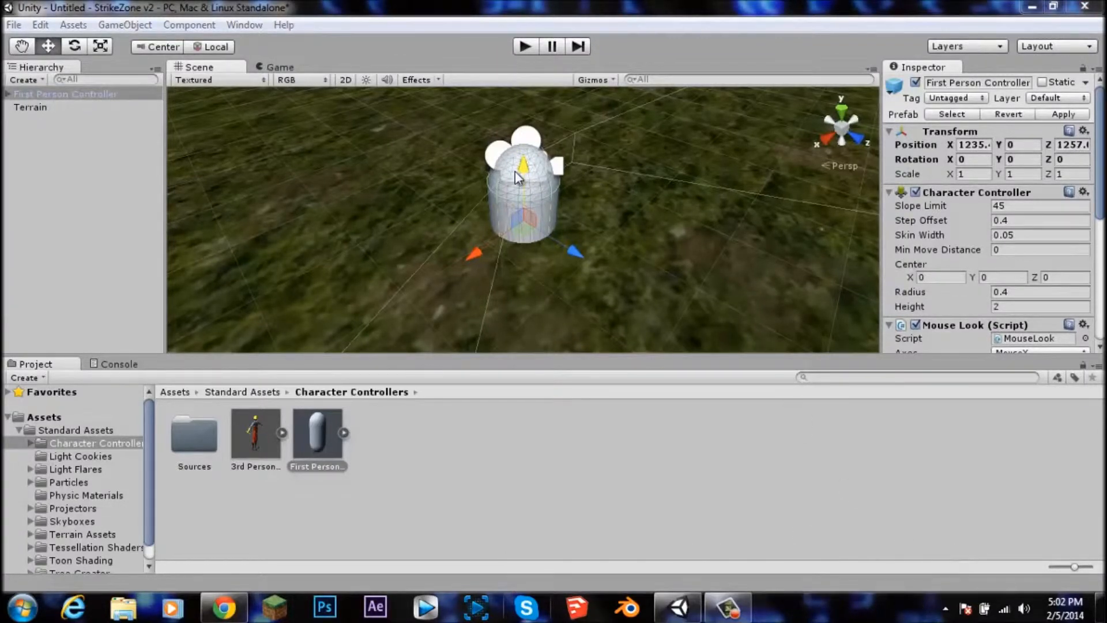
pyautogui.moveTo(523, 168); pyautogui.dragTo(524, 82)
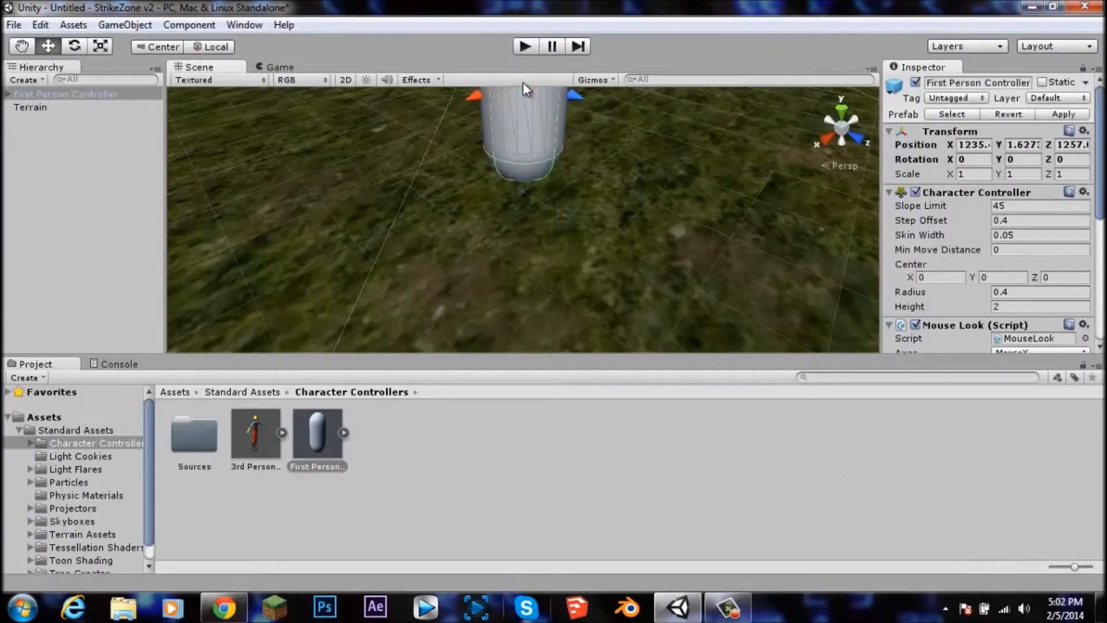
# Step: Play the scene to test the first-person view, then stop play mode
pyautogui.press('f')
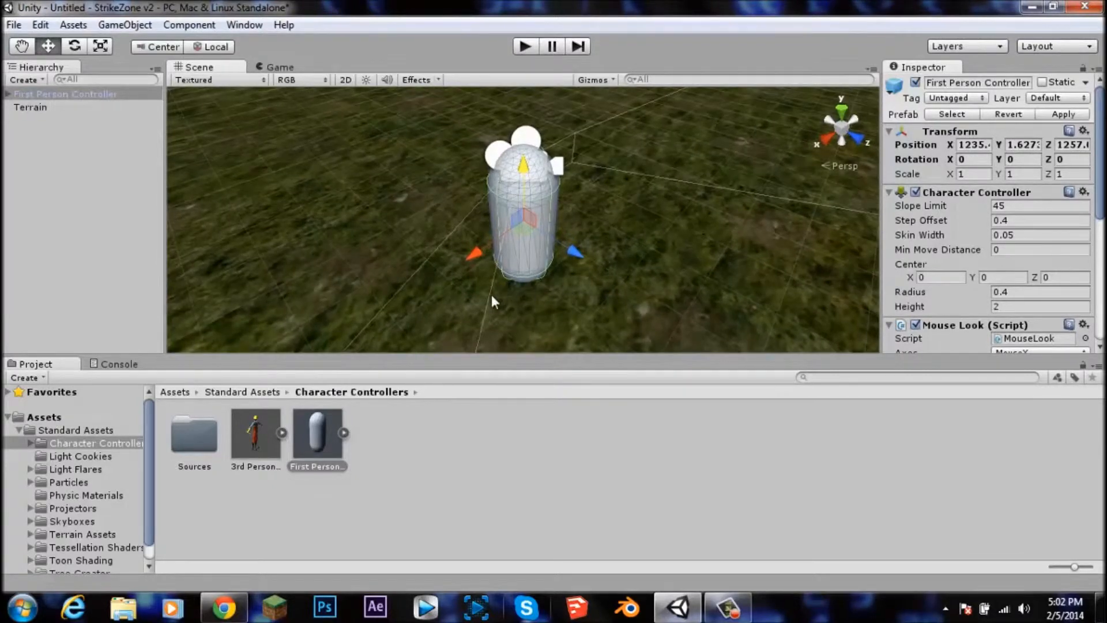
pyautogui.scroll(-1, 535, 240)
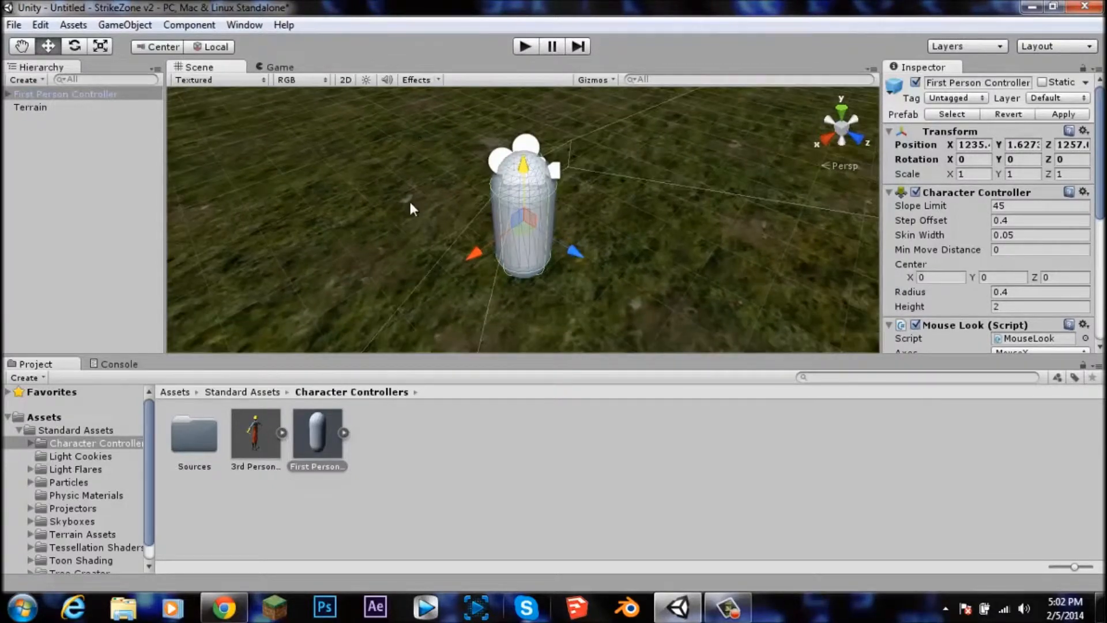
pyautogui.click(442, 196)
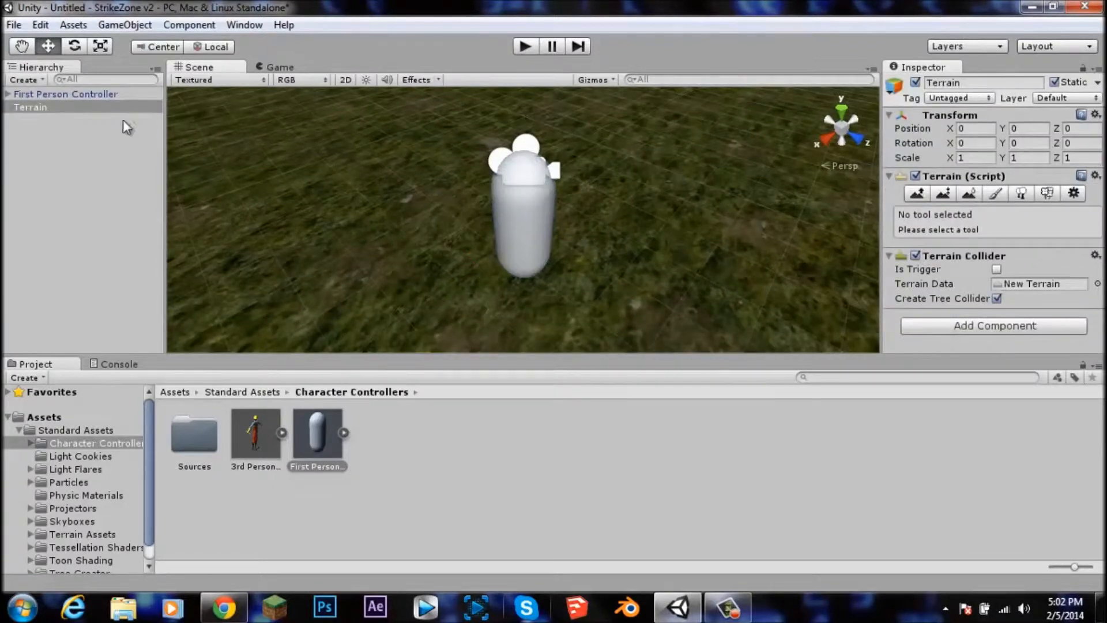
pyautogui.click(522, 47)
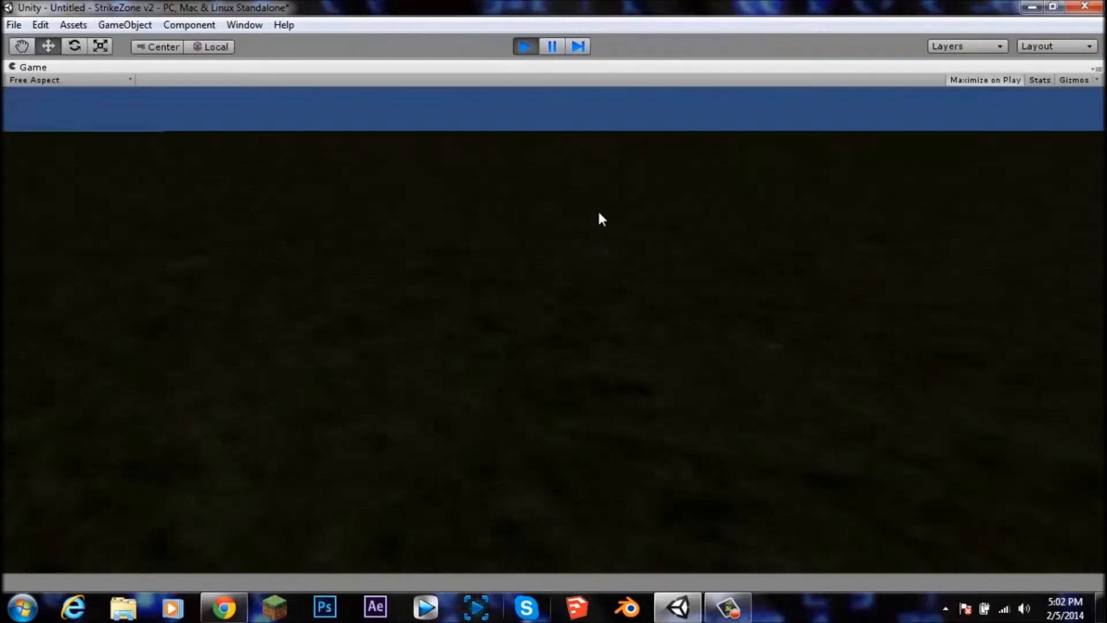
pyautogui.click(523, 46)
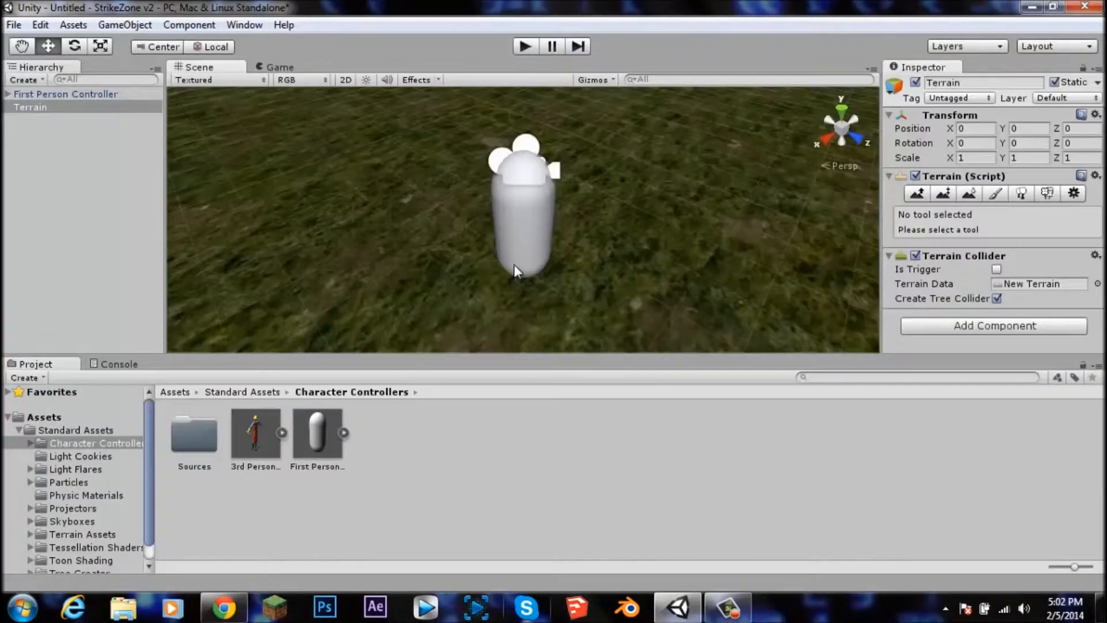
pyautogui.keyDown('alt'); pyautogui.moveTo(518, 265); pyautogui.dragTo(567, 297); pyautogui.keyUp('alt')
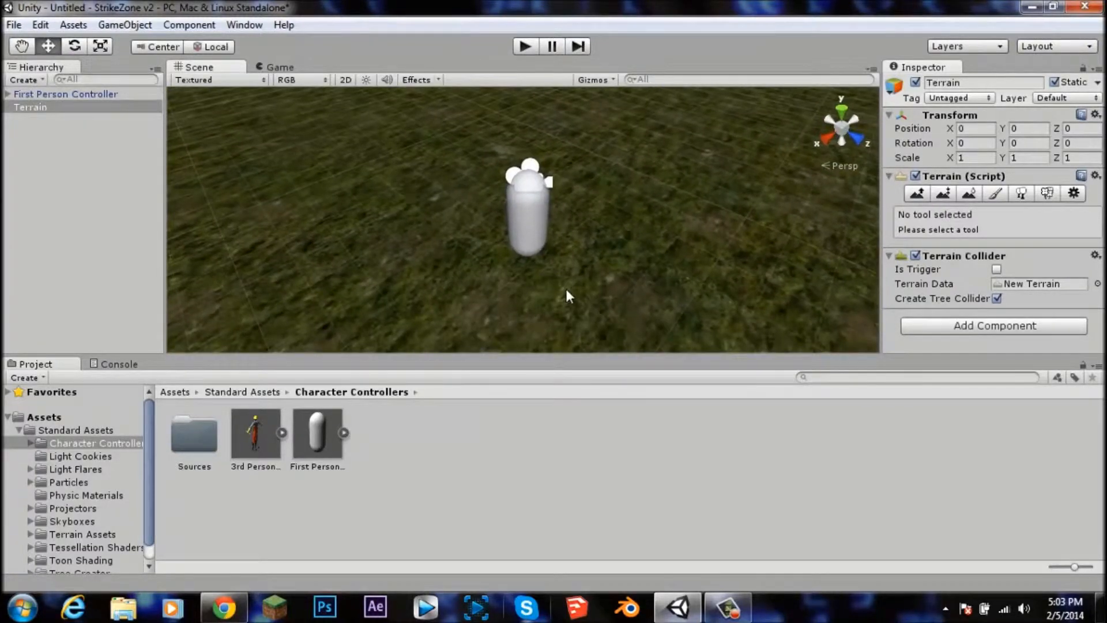
# Step: Create a Directional light in the scene
pyautogui.click(23, 109)
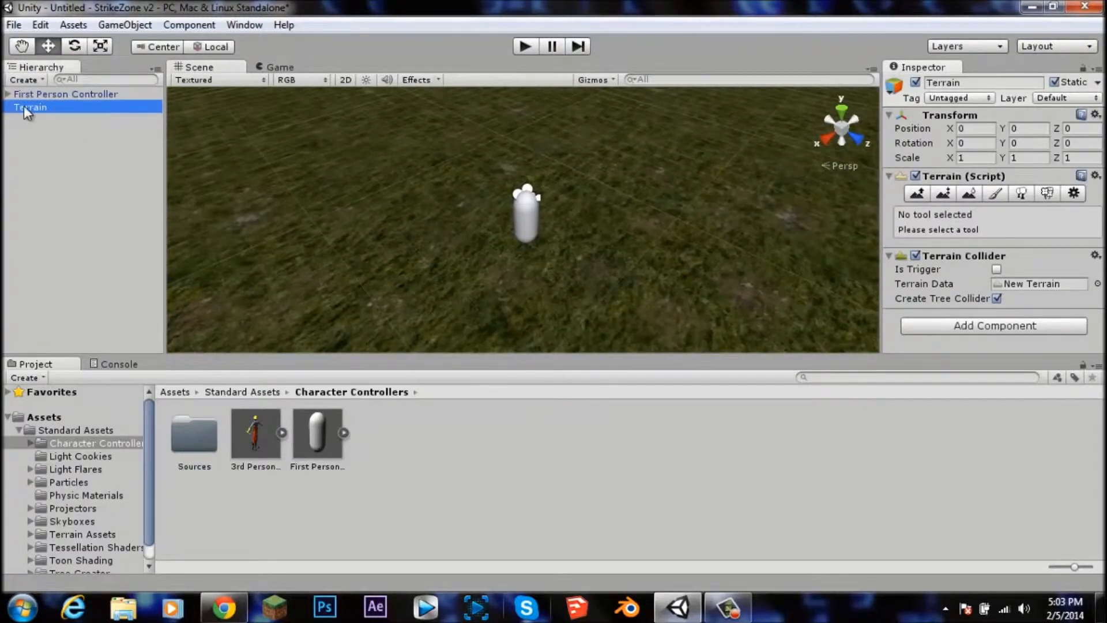
pyautogui.click(181, 24)
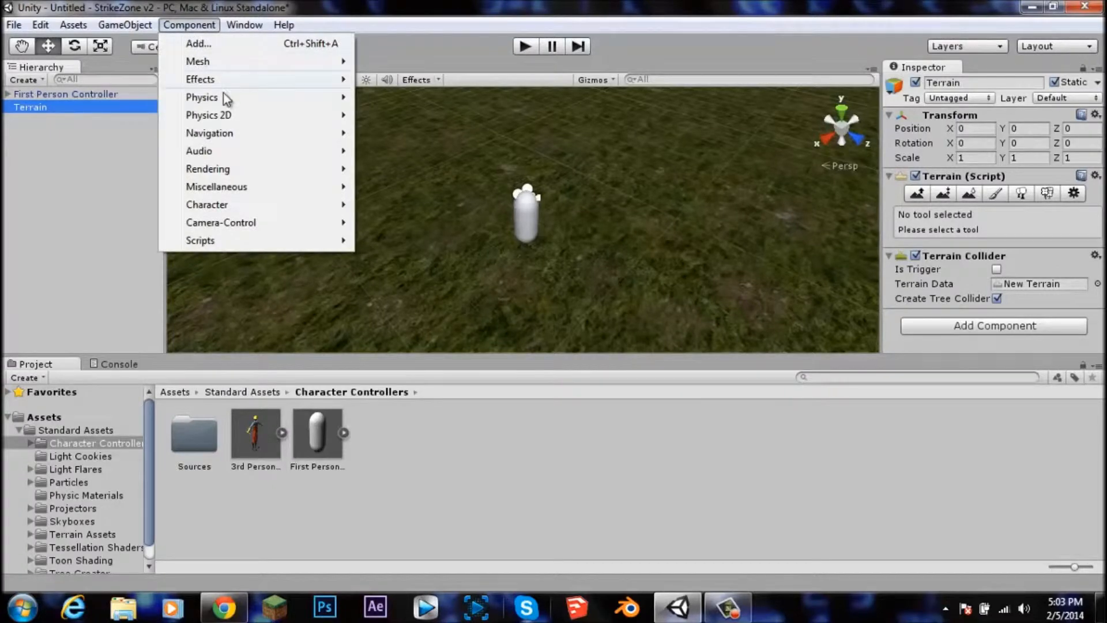
pyautogui.moveTo(235, 169)
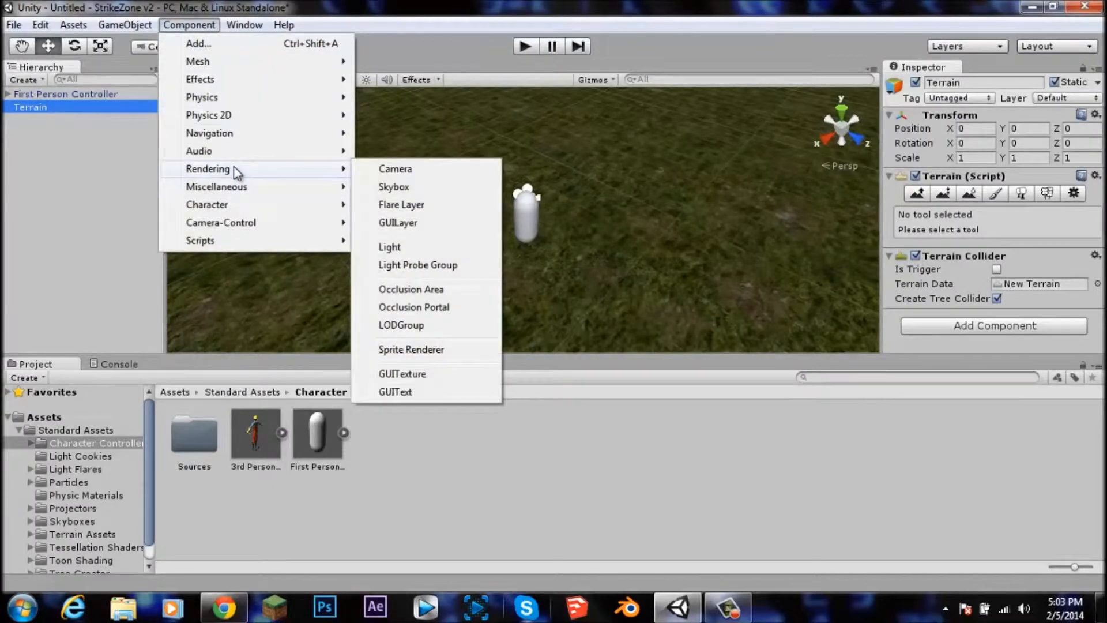
pyautogui.moveTo(132, 24)
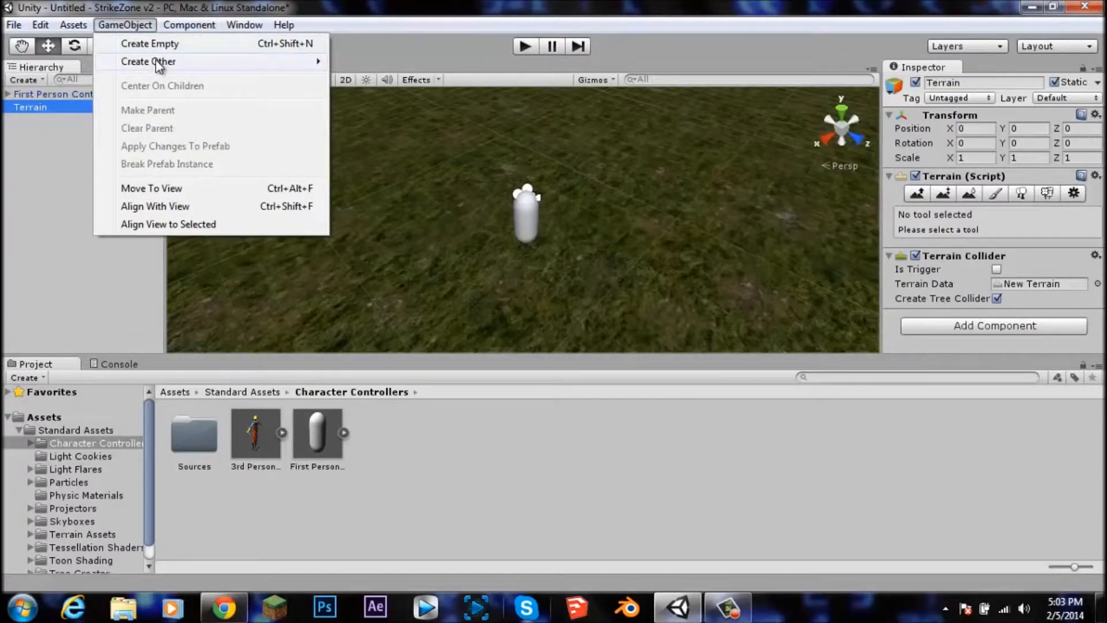
pyautogui.moveTo(210, 63)
pyautogui.click(420, 158)
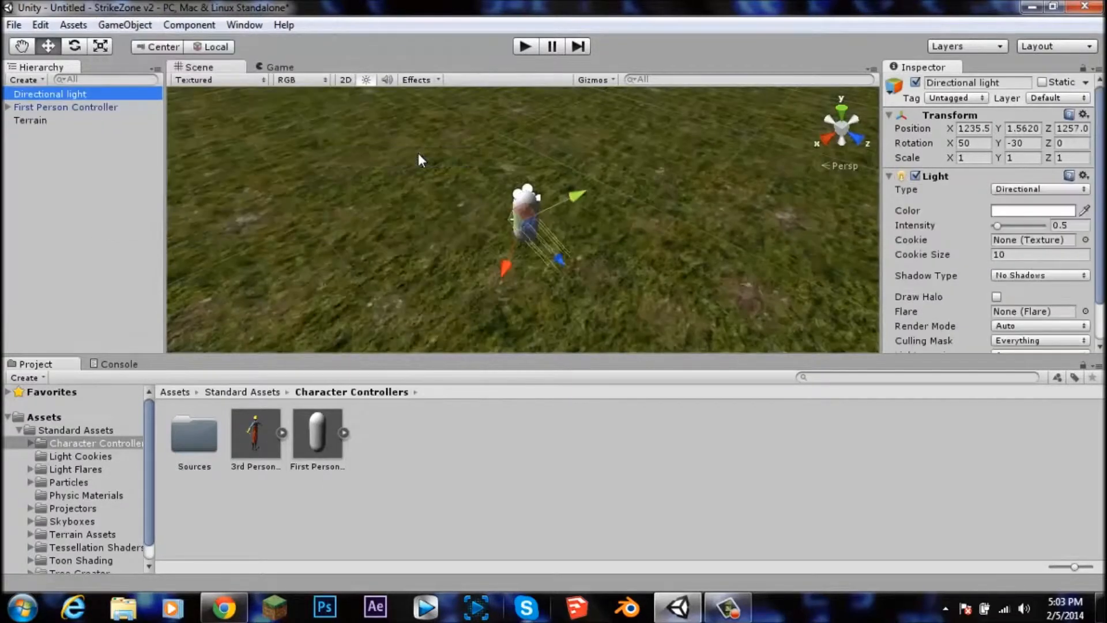
# Step: Move the directional light high above the terrain along its Y axis
pyautogui.scroll(-4, 562, 234)
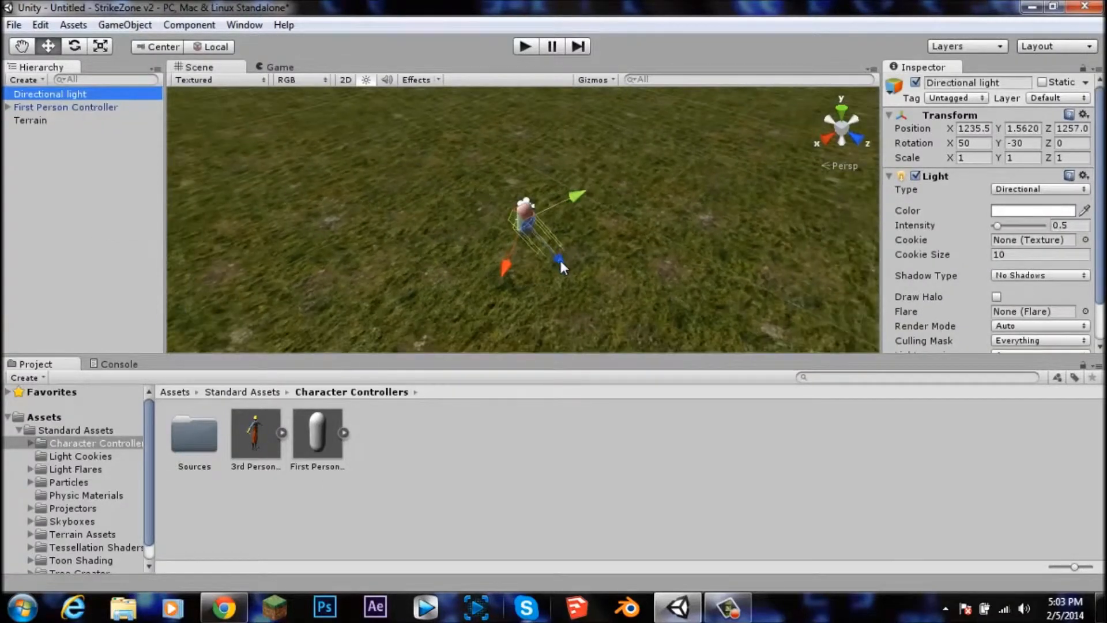
pyautogui.click(561, 261)
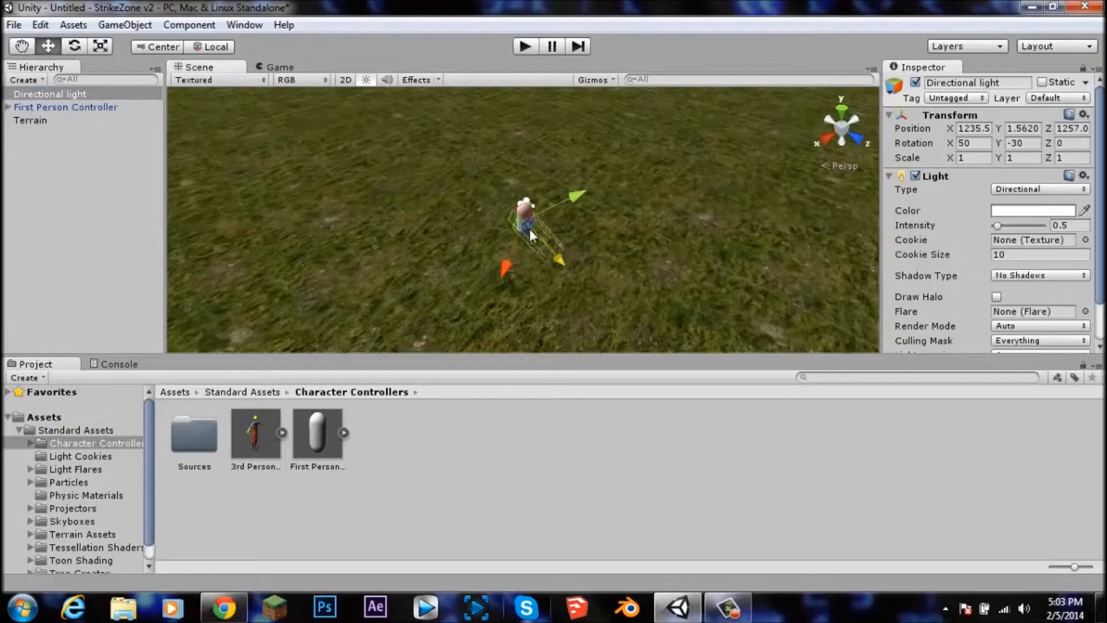
pyautogui.moveTo(561, 263); pyautogui.dragTo(410, 169)
pyautogui.press('f')
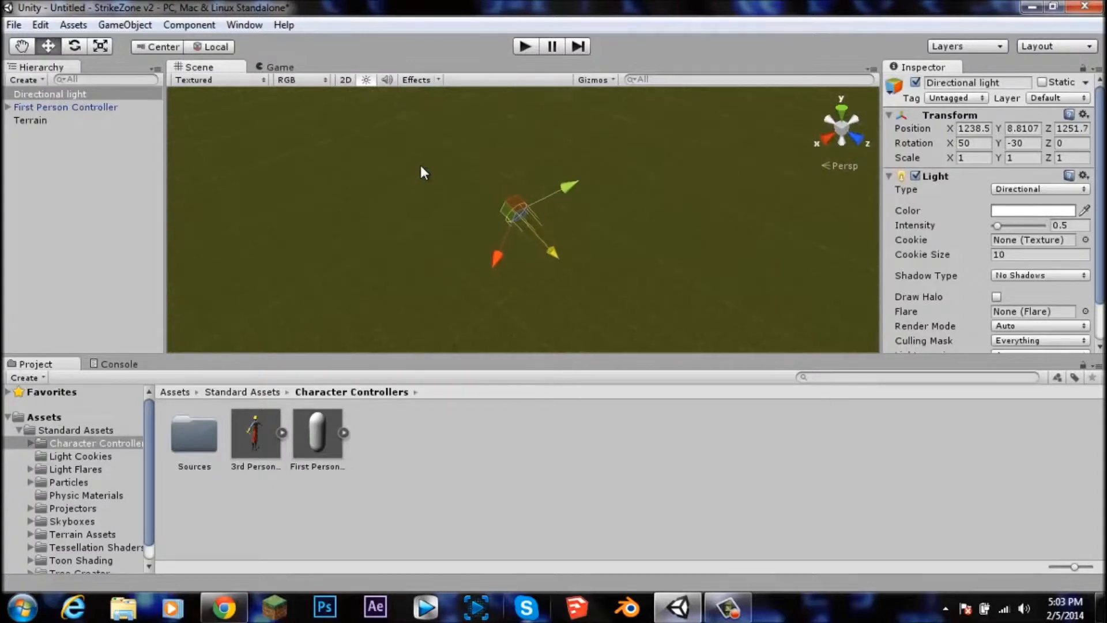
pyautogui.moveTo(561, 254); pyautogui.dragTo(409, 168)
pyautogui.scroll(-3, 408, 168)
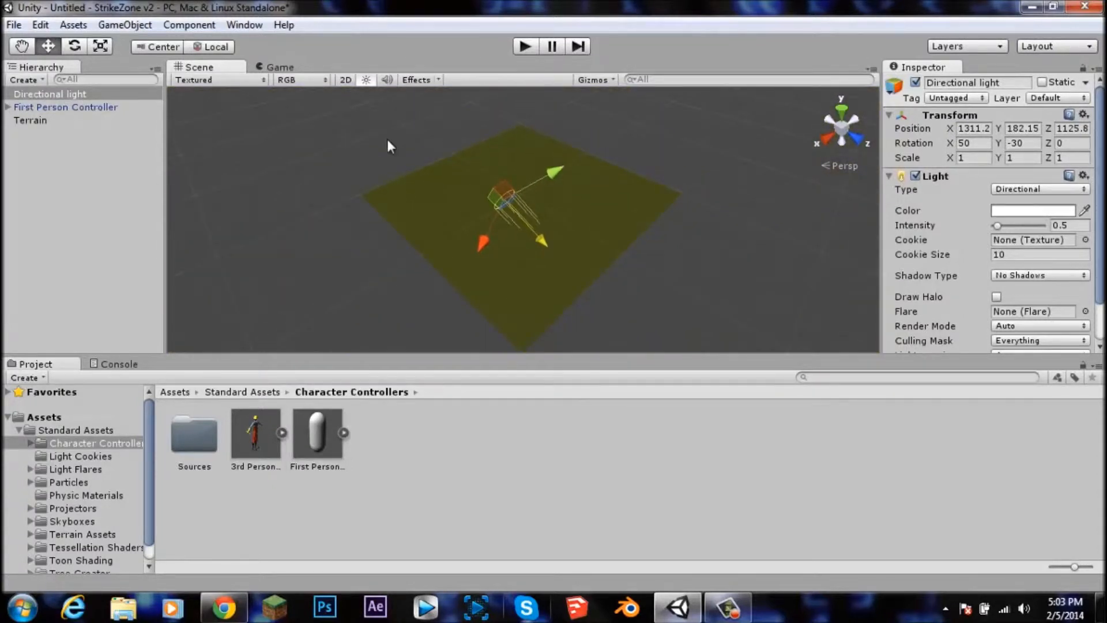
pyautogui.moveTo(543, 240); pyautogui.dragTo(424, 124)
pyautogui.scroll(5, 552, 230)
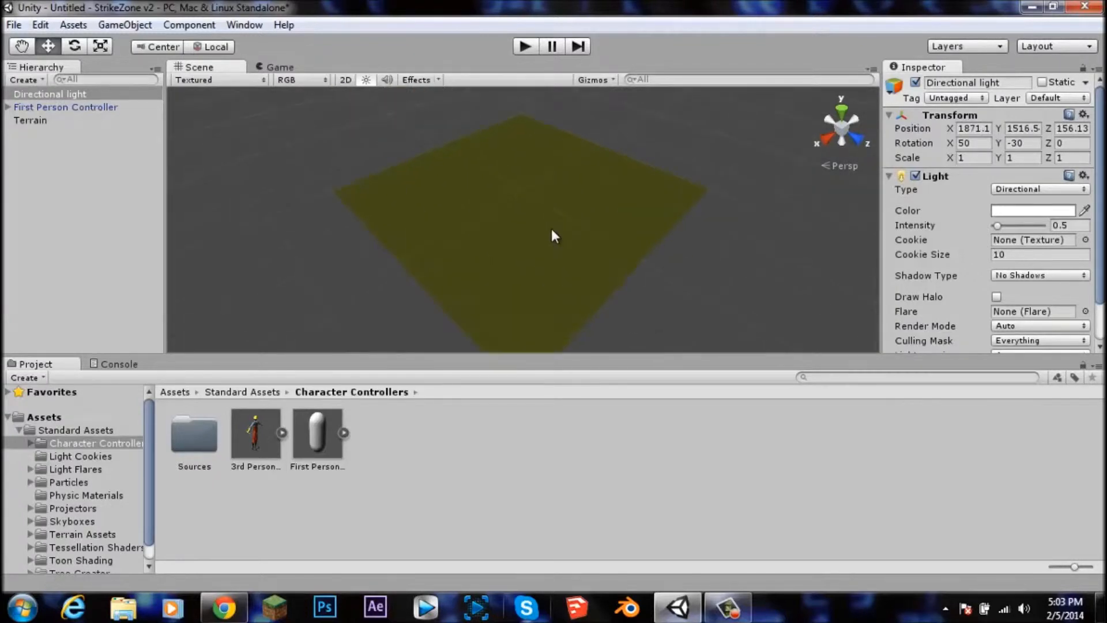
pyautogui.scroll(10, 551, 229)
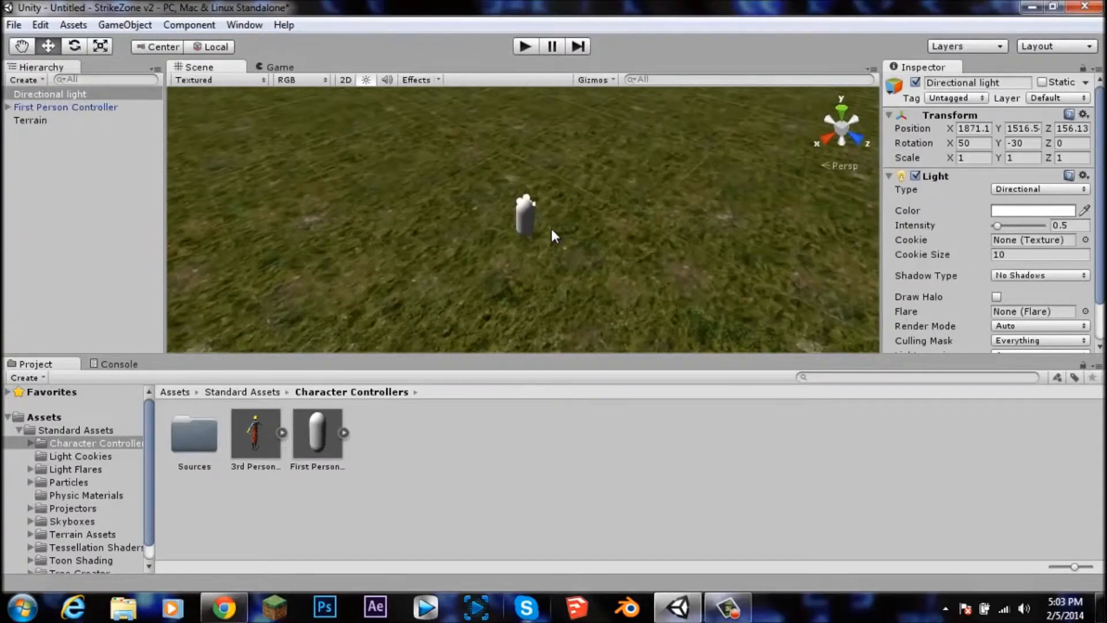
pyautogui.scroll(8, 552, 228)
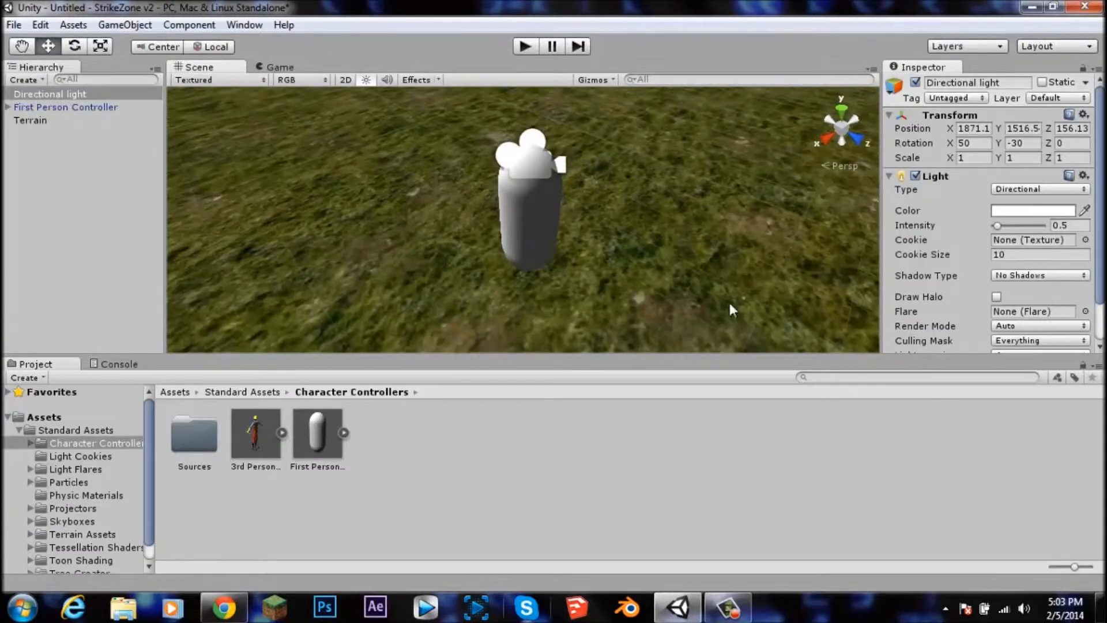
pyautogui.scroll(-4, 594, 262)
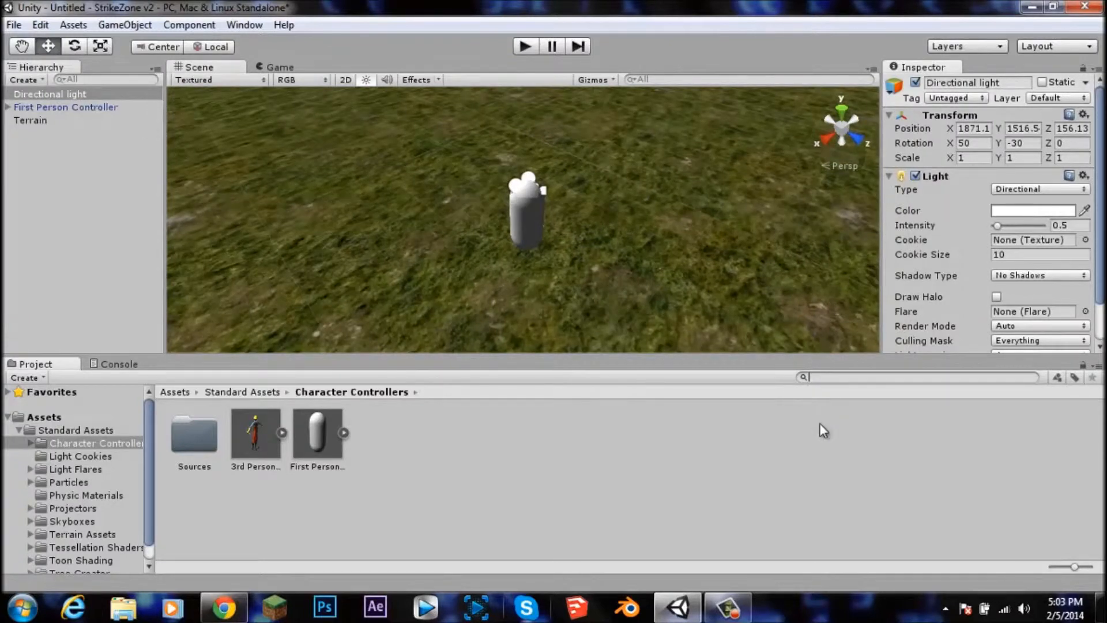
# Step: Search the project for skybox and assign Sunny2 Skybox as the Skybox Material in Render Settings
pyautogui.write('skybox')
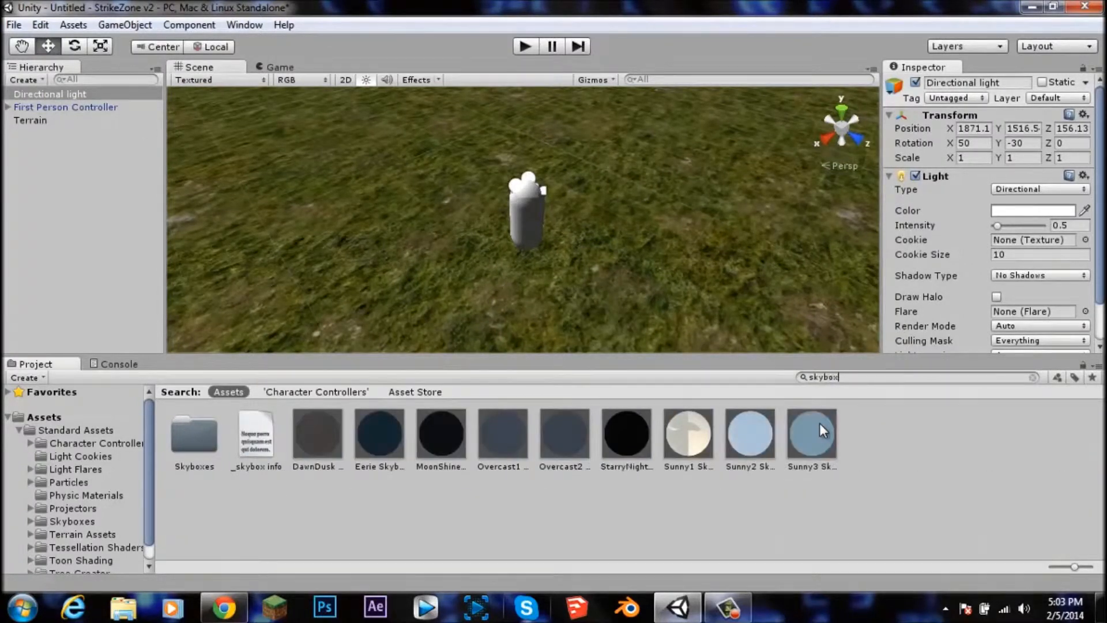
pyautogui.click(39, 25)
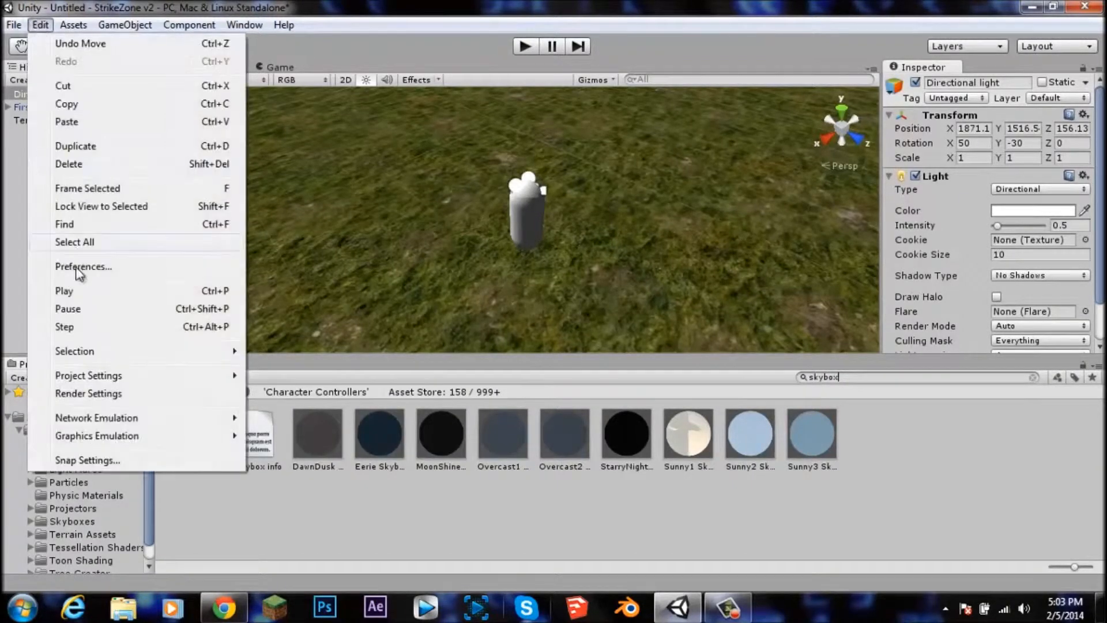
pyautogui.click(88, 394)
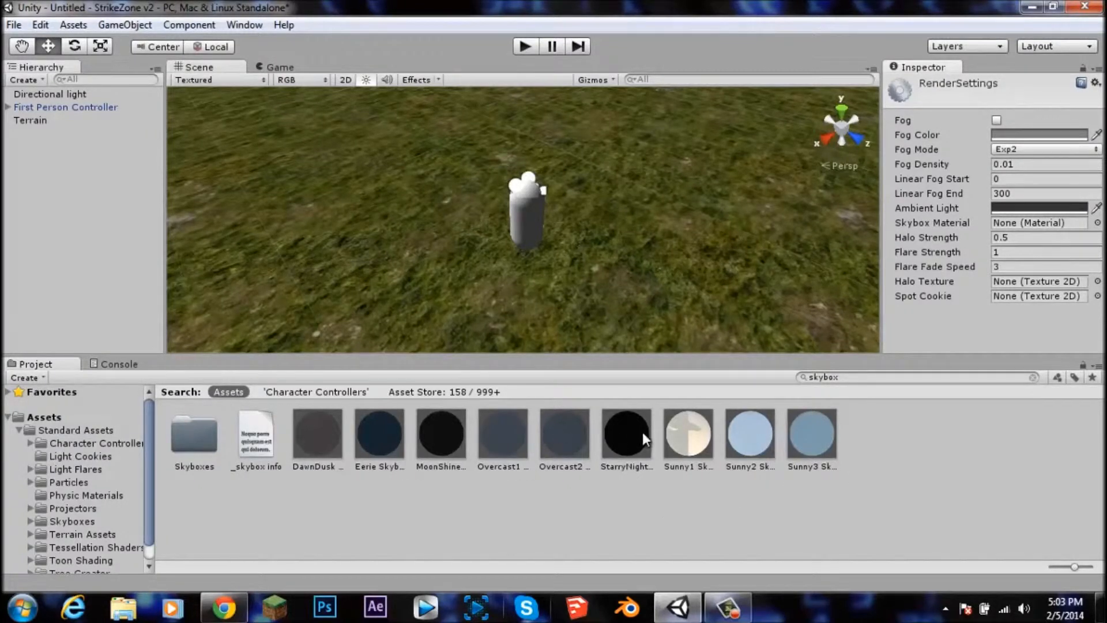
pyautogui.moveTo(756, 439); pyautogui.dragTo(1036, 227)
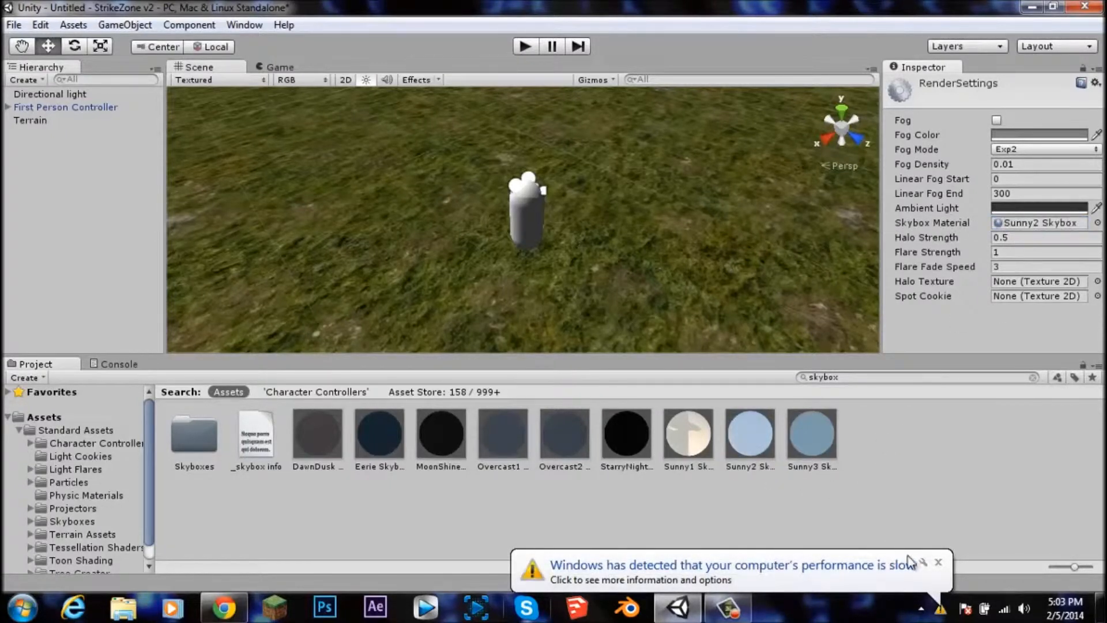
# Step: Play the scene to preview the skybox, stop it, and clear the project search back to Assets
pyautogui.click(525, 46)
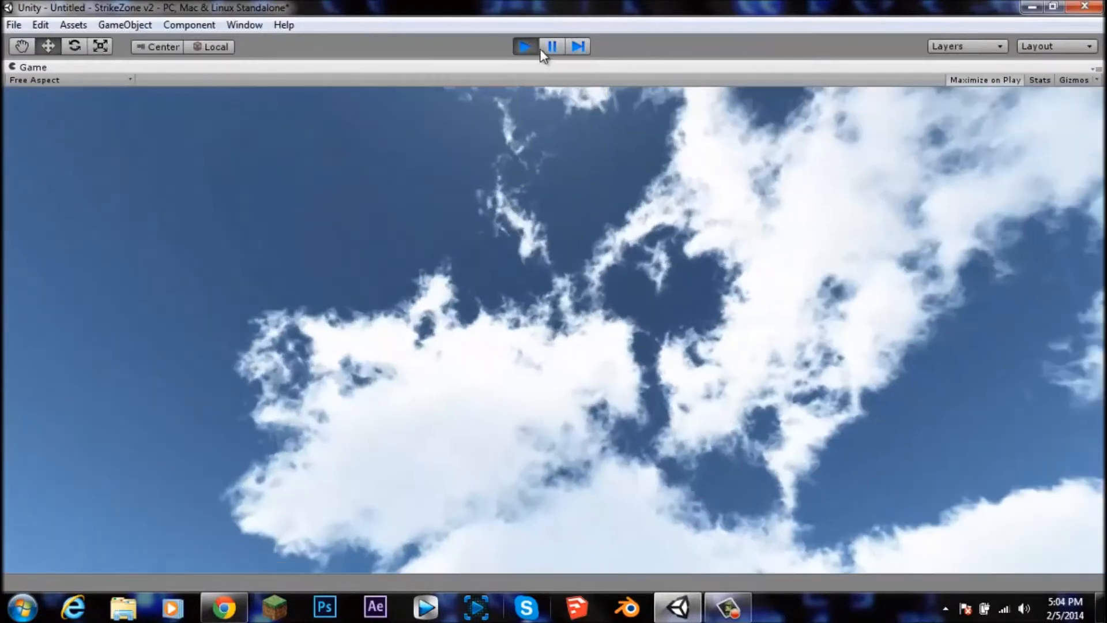
pyautogui.click(525, 46)
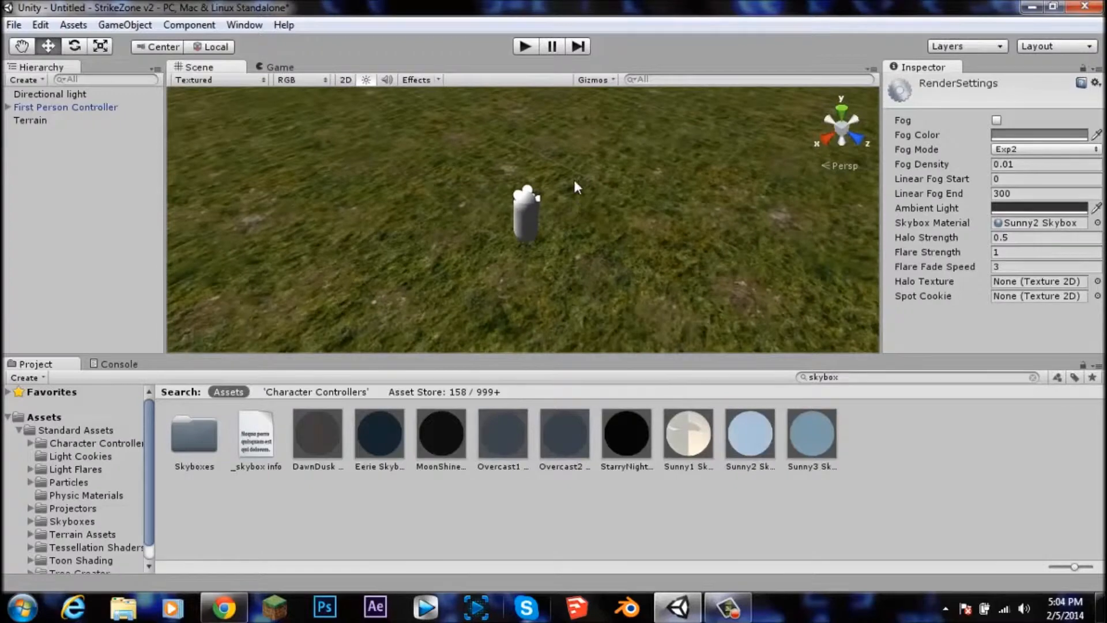
pyautogui.click(1033, 377)
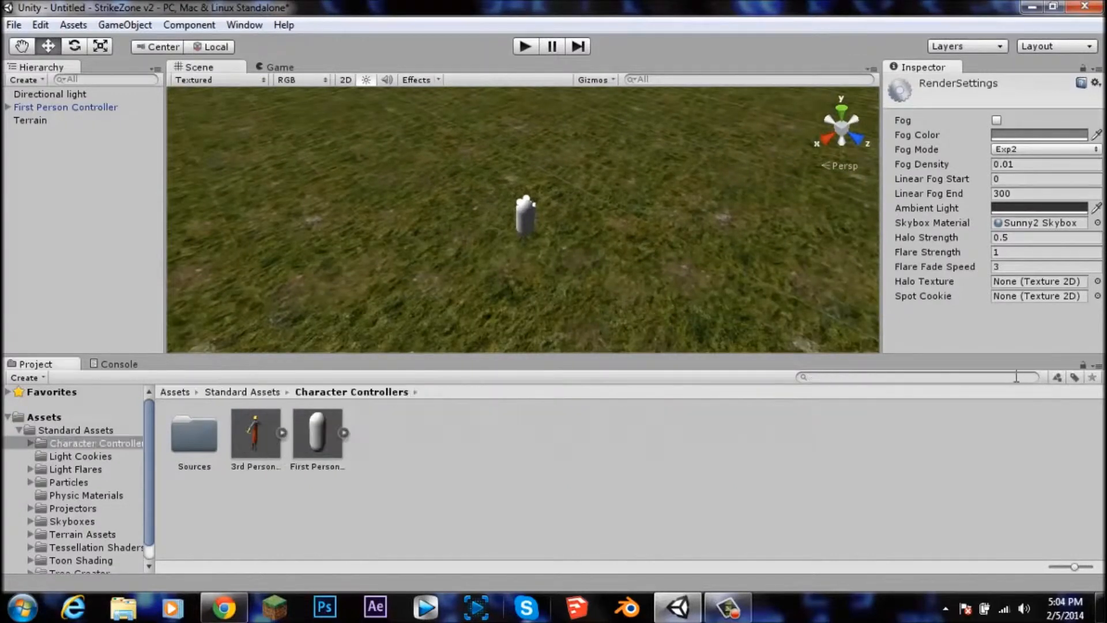
pyautogui.click(56, 421)
# Step: Select the Terrain and pick the Raise / Lower Terrain tool with a scattered brush at size 16
pyautogui.scroll(-3, 709, 216)
pyautogui.scroll(-5, 535, 225)
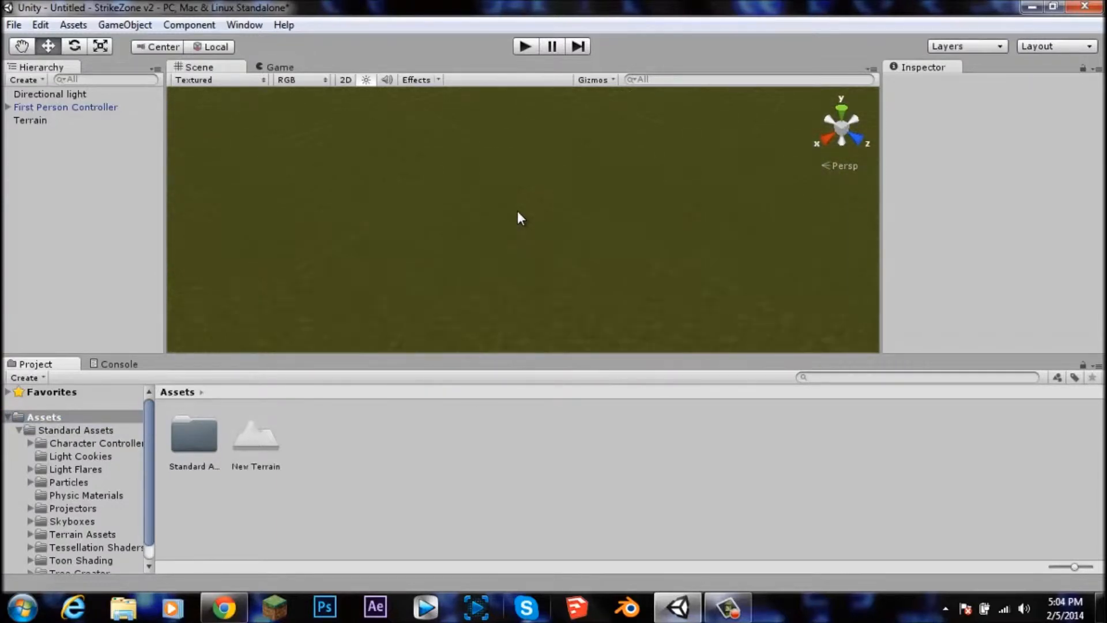
pyautogui.keyDown('alt'); pyautogui.moveTo(544, 114); pyautogui.dragTo(591, 231); pyautogui.keyUp('alt')
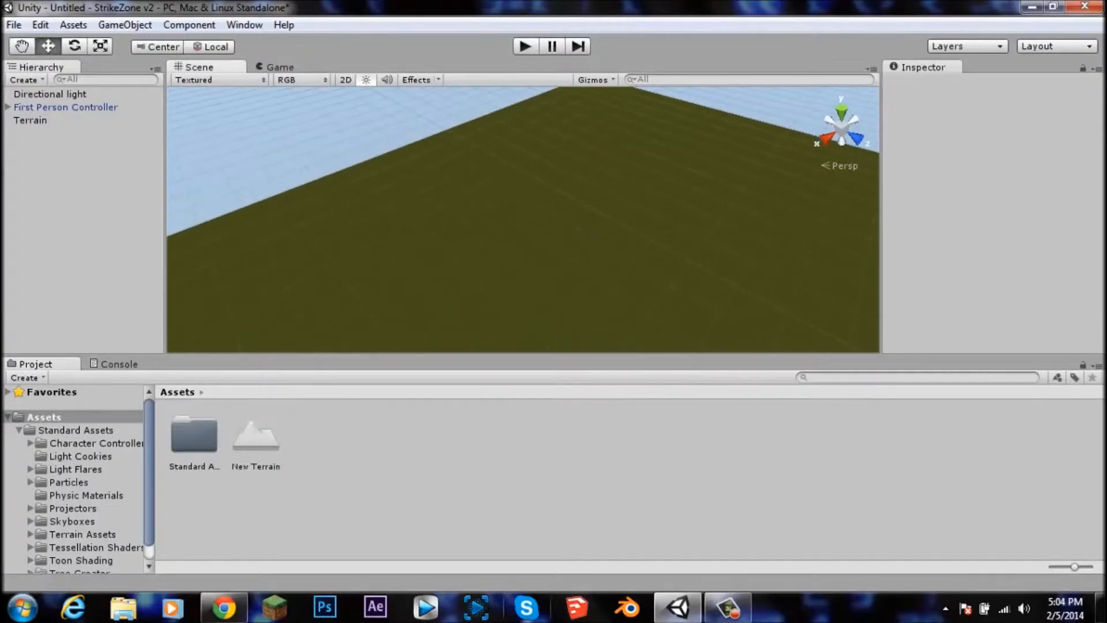
pyautogui.click(28, 123)
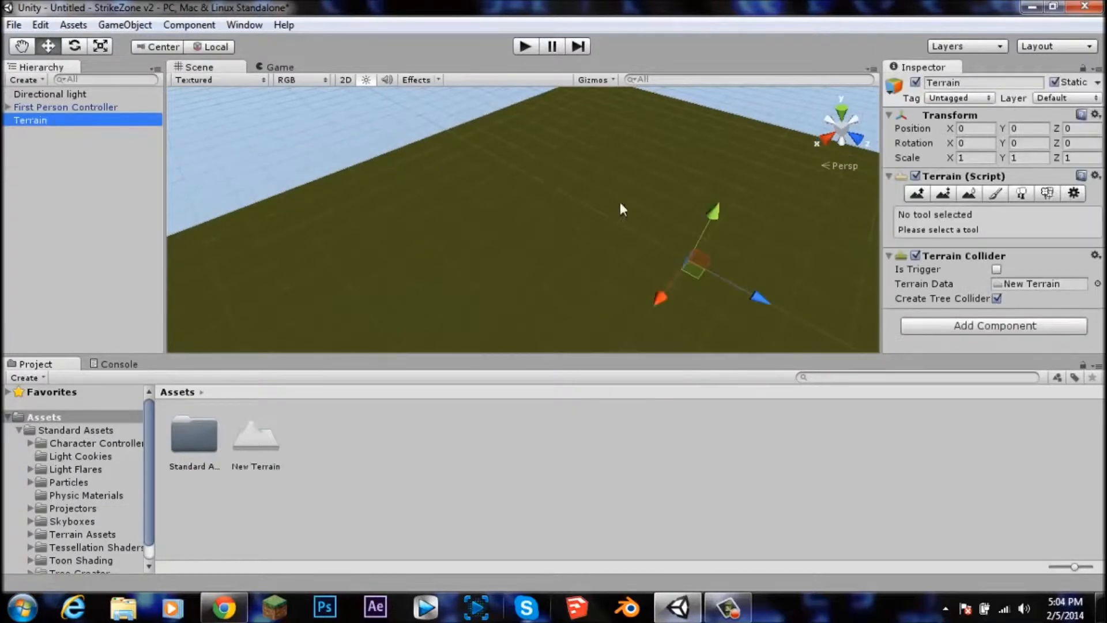
pyautogui.click(914, 194)
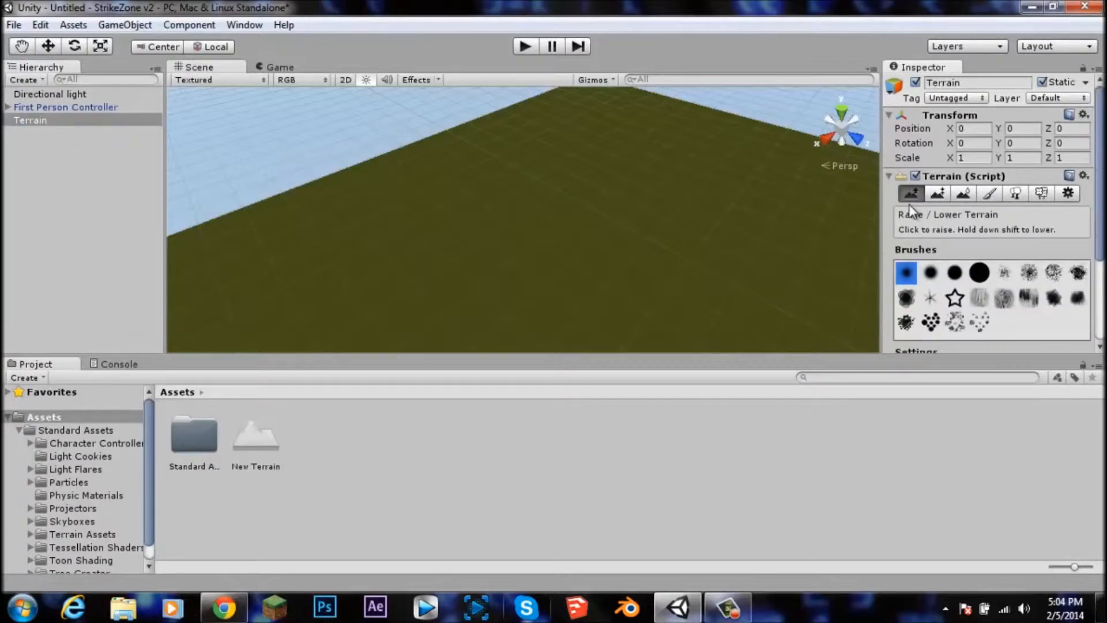
pyautogui.click(955, 323)
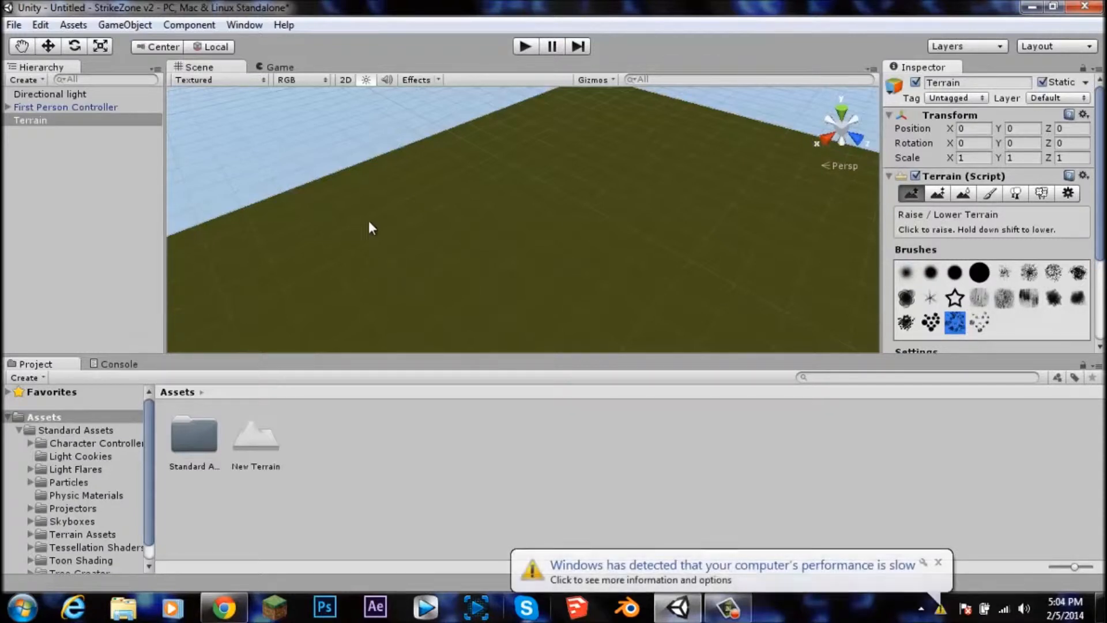
pyautogui.scroll(-5, 1001, 301)
pyautogui.moveTo(997, 233); pyautogui.dragTo(1002, 233)
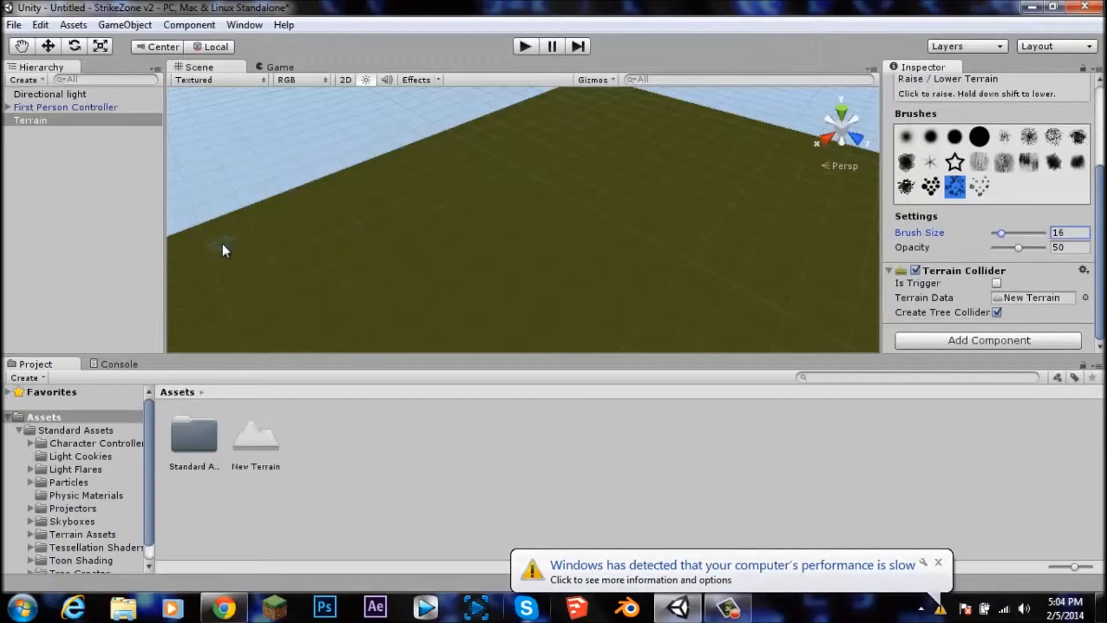
pyautogui.click(939, 564)
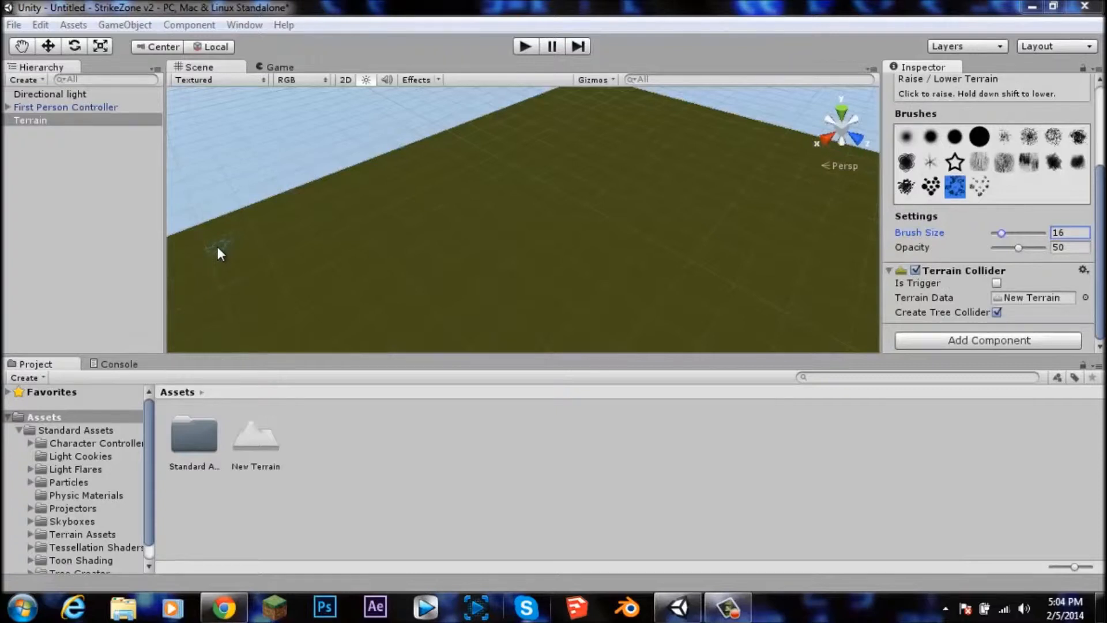
# Step: Raise a ridge of hills near the terrain's far edge, then switch to a round brush and add more bumps
pyautogui.moveTo(218, 248); pyautogui.dragTo(249, 243)
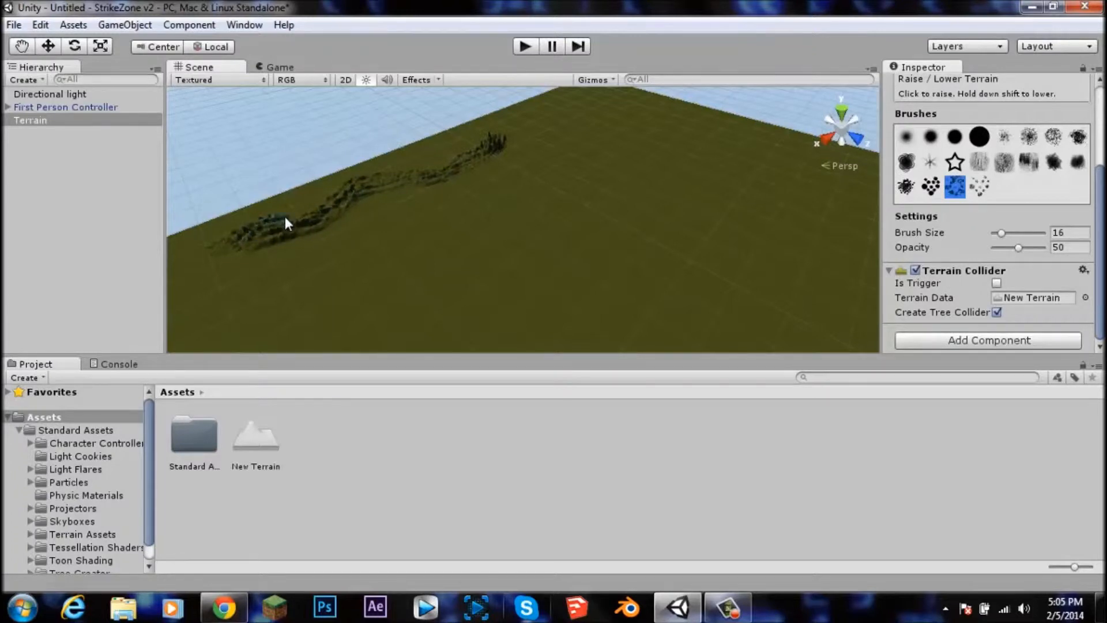
pyautogui.click(955, 136)
pyautogui.moveTo(369, 221); pyautogui.dragTo(364, 212)
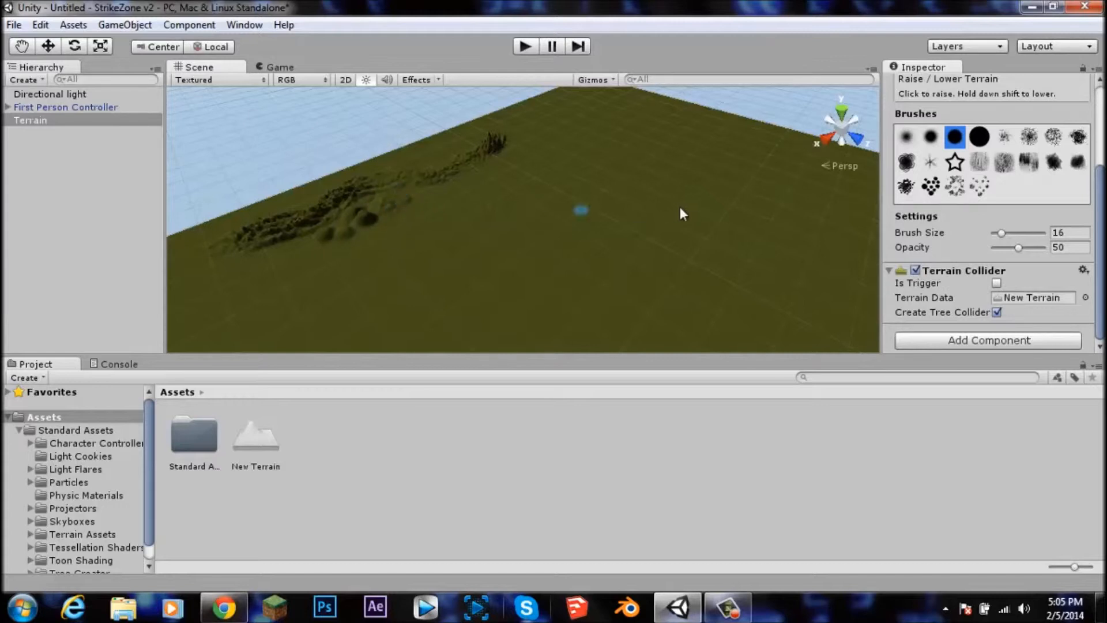
# Step: Pick another scattered brush, set Brush Size to 51, and raise more hills along the ridge
pyautogui.click(980, 184)
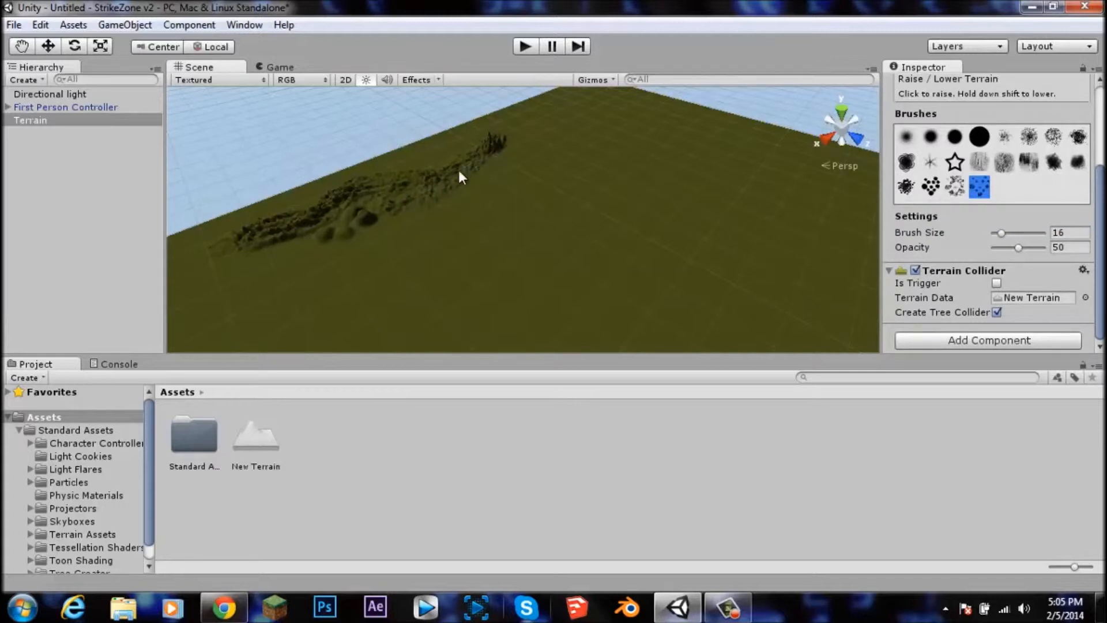
pyautogui.moveTo(1002, 233); pyautogui.dragTo(1018, 233)
pyautogui.moveTo(455, 184); pyautogui.dragTo(480, 161)
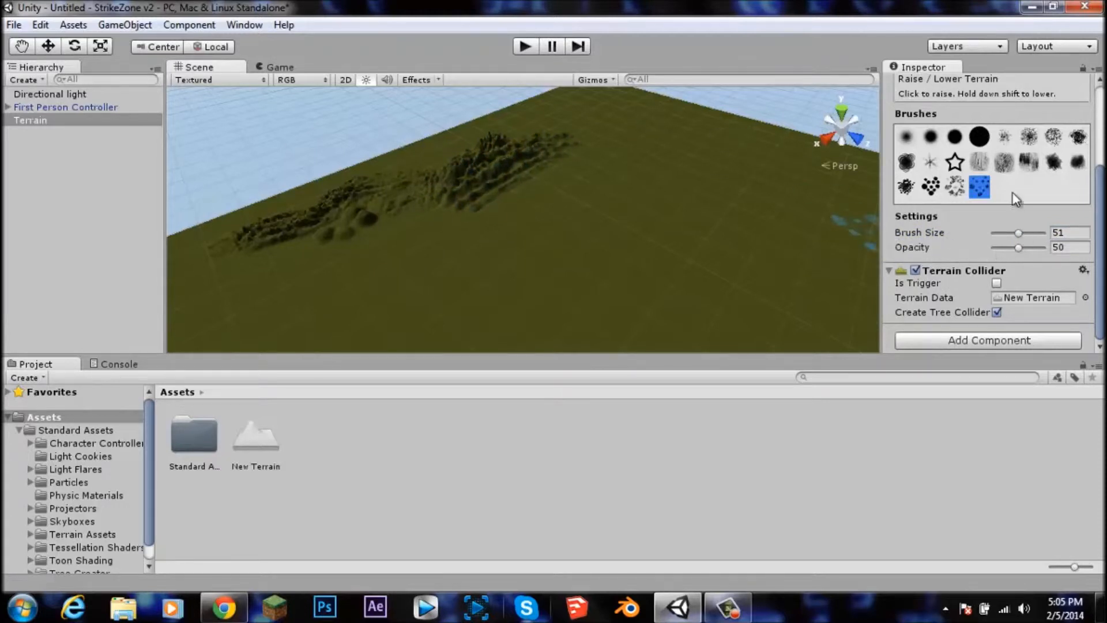
# Step: Play the scene to preview the hills, then stop playback
pyautogui.click(526, 47)
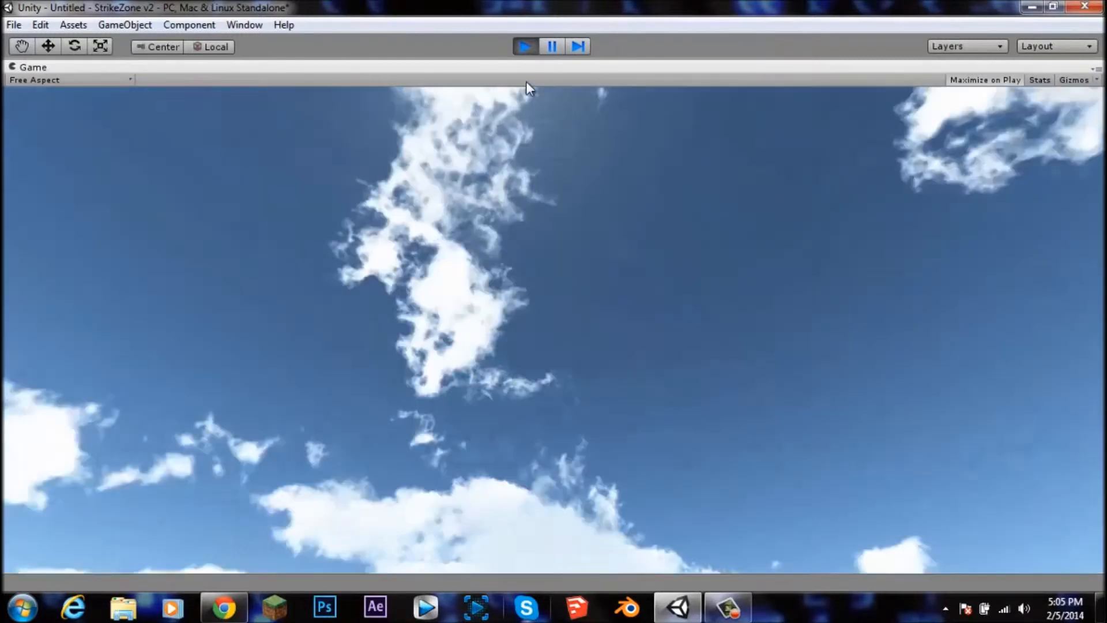
pyautogui.click(525, 46)
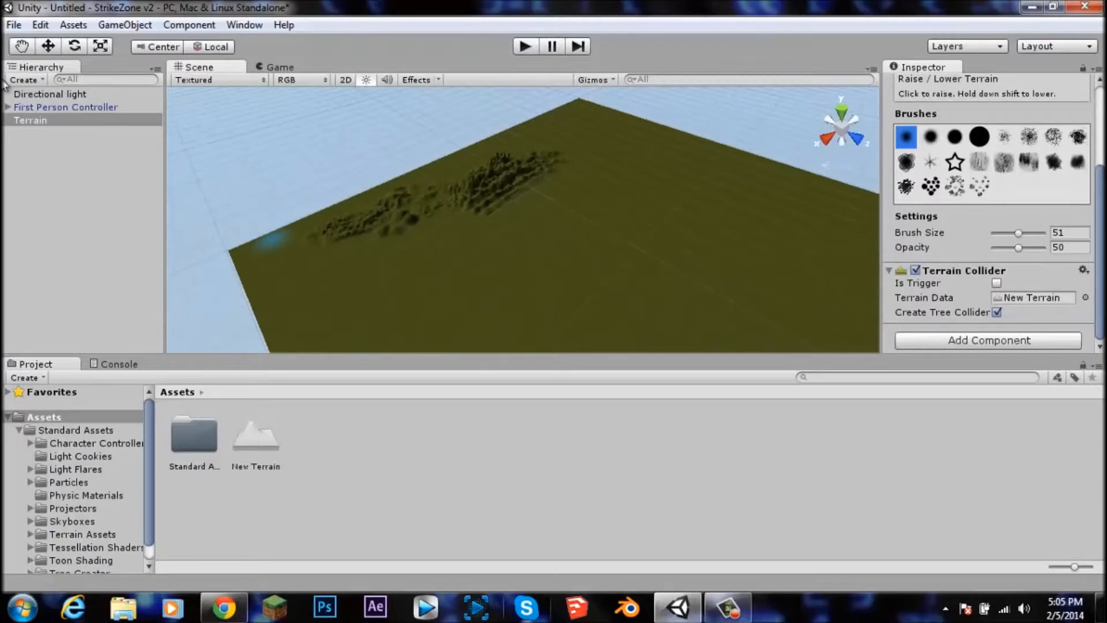
# Step: Search the project for tree and place the BigTree prefab in the scene near the First Person Controller
pyautogui.click(46, 109)
pyautogui.press('f')
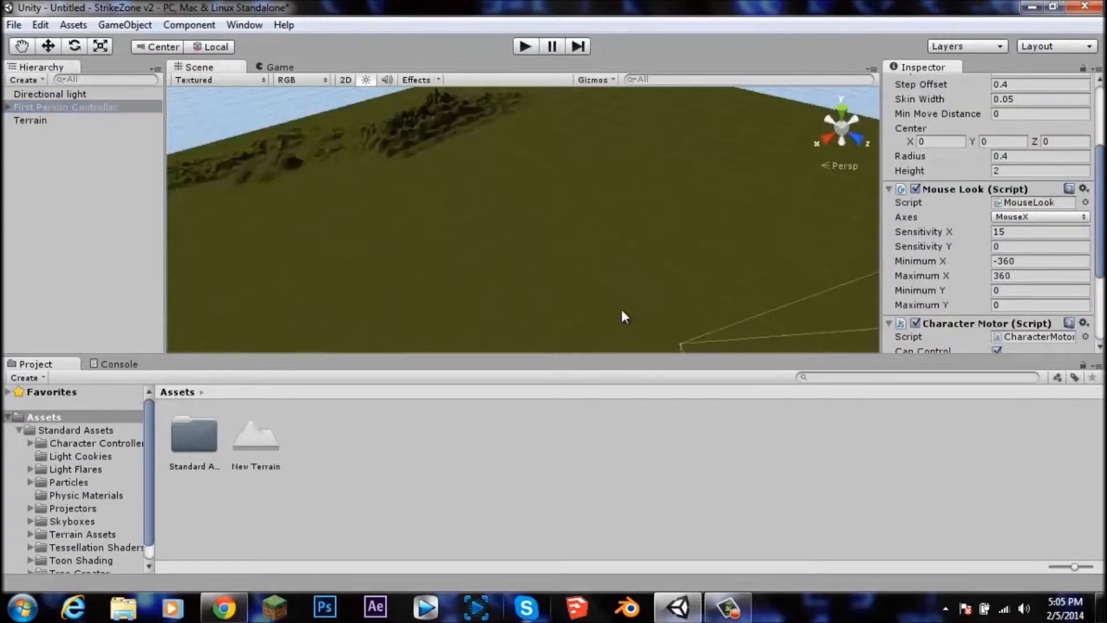
pyautogui.scroll(-10, 559, 266)
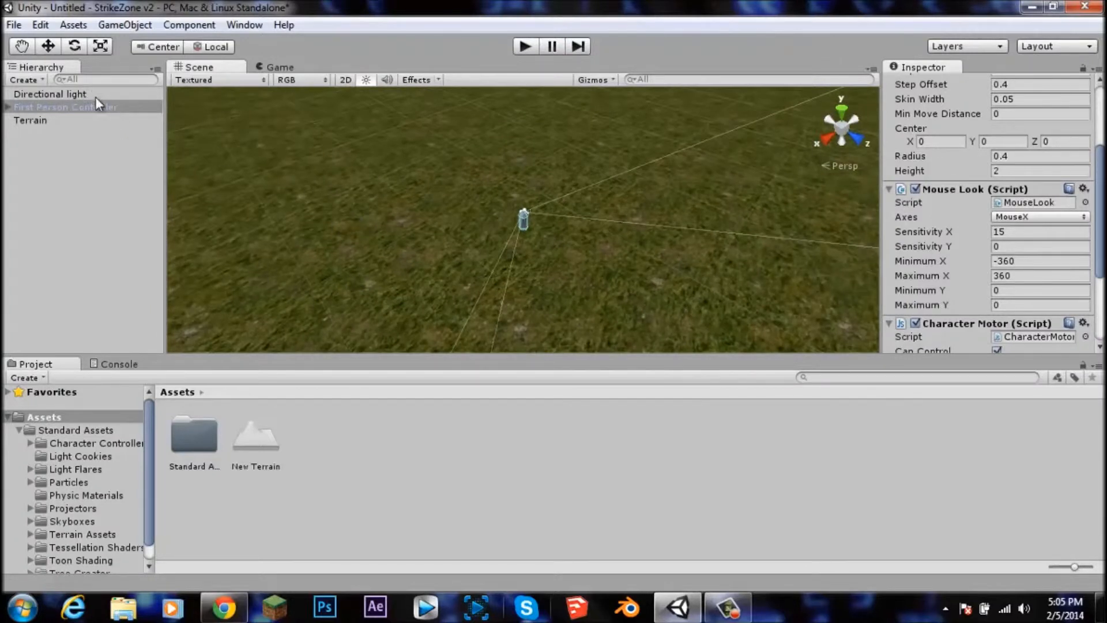
pyautogui.click(70, 154)
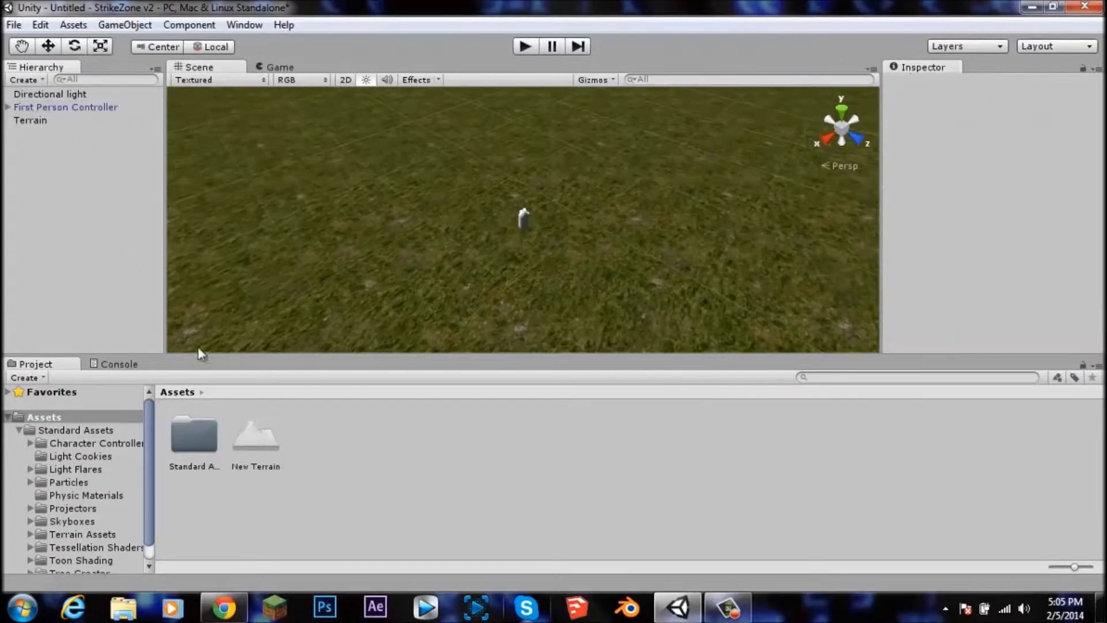
pyautogui.click(857, 377)
pyautogui.write('tree')
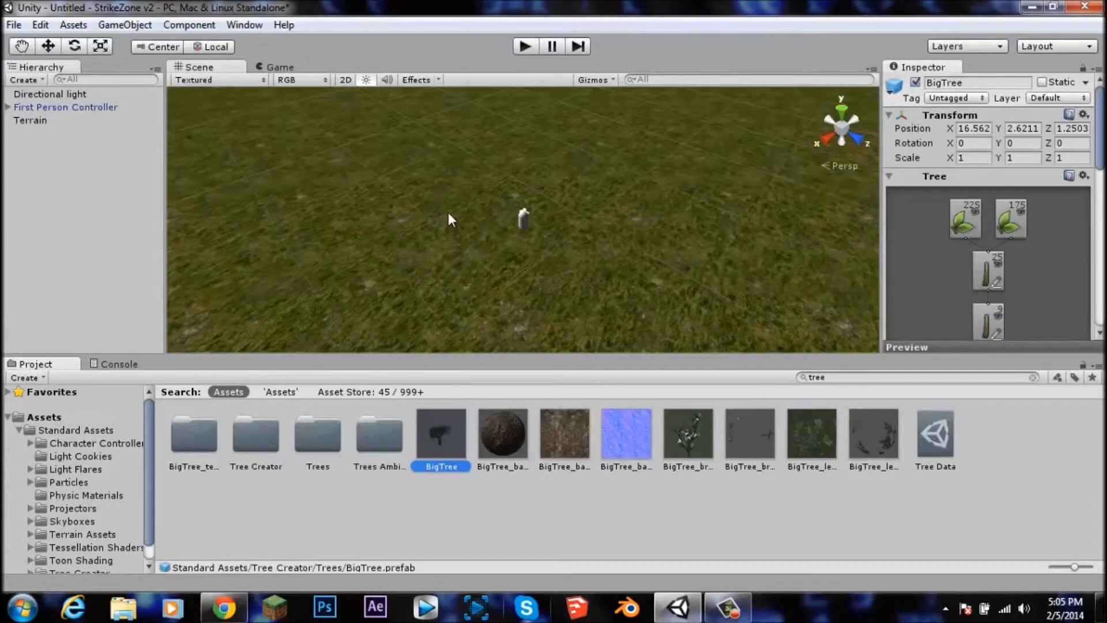
pyautogui.click(472, 483)
pyautogui.moveTo(441, 409); pyautogui.dragTo(435, 222)
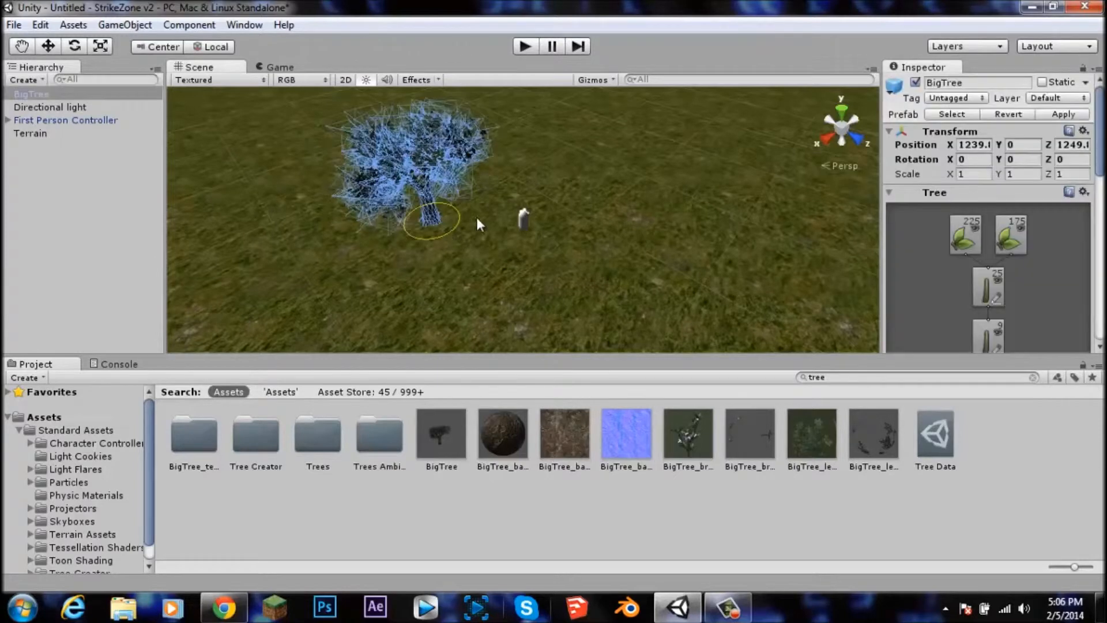
# Step: Examine the Terrain's Place Trees tool settings
pyautogui.click(432, 241)
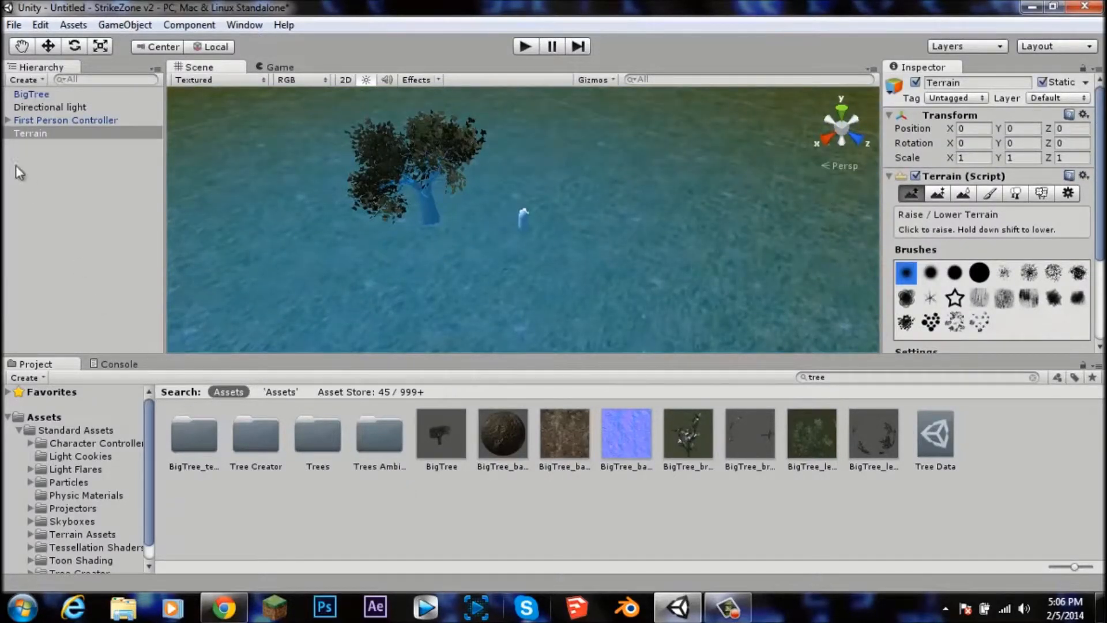
pyautogui.click(46, 120)
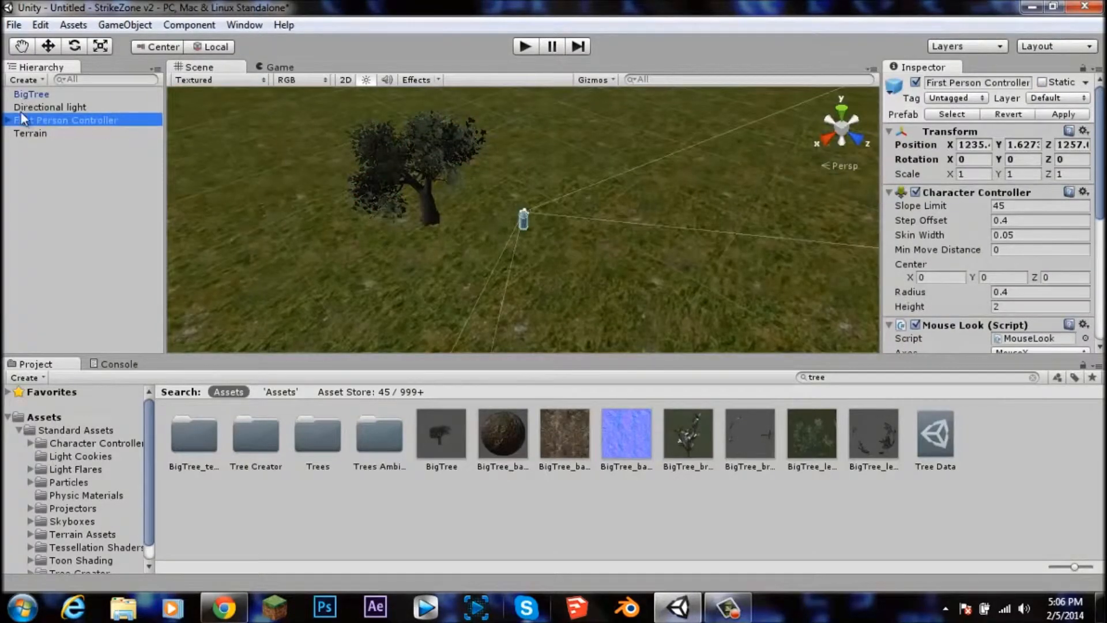
pyautogui.click(30, 133)
pyautogui.click(1023, 195)
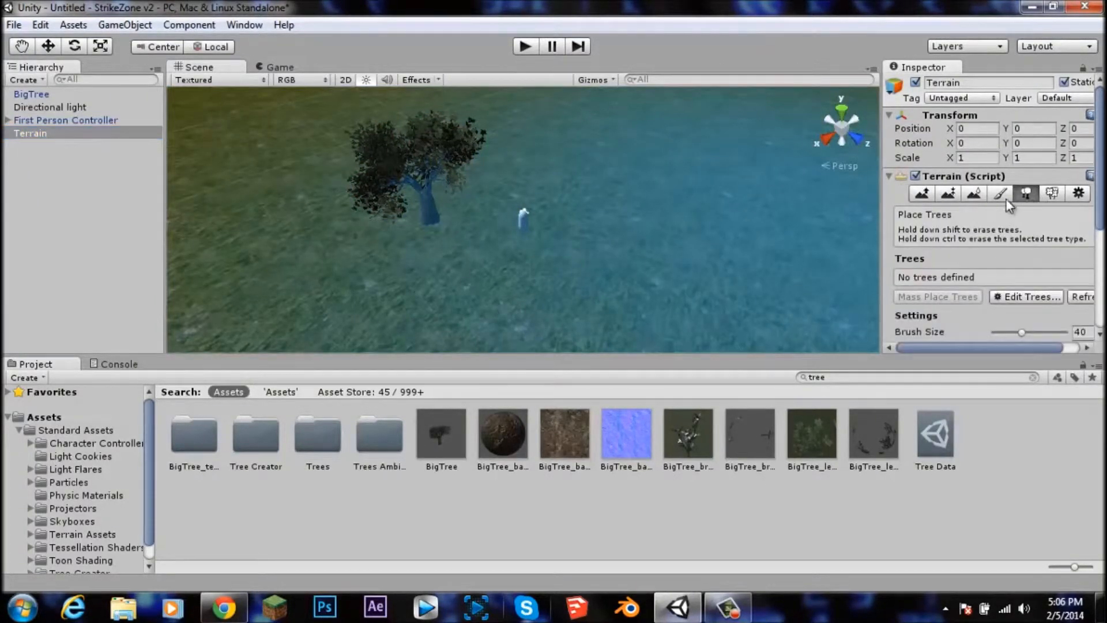
pyautogui.click(1087, 194)
pyautogui.click(912, 194)
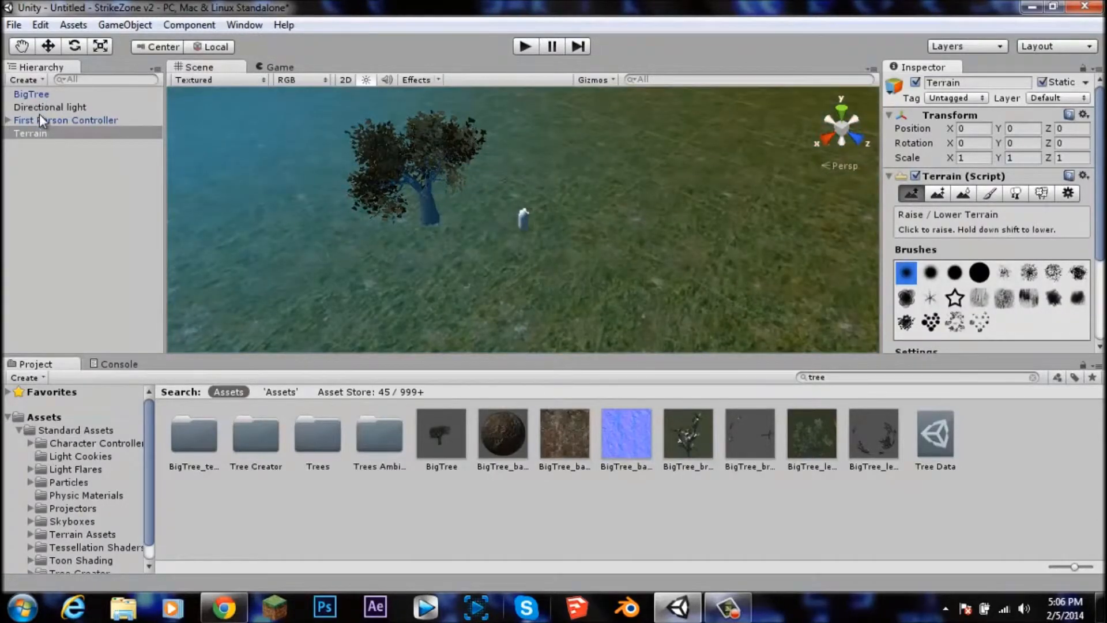
pyautogui.click(42, 120)
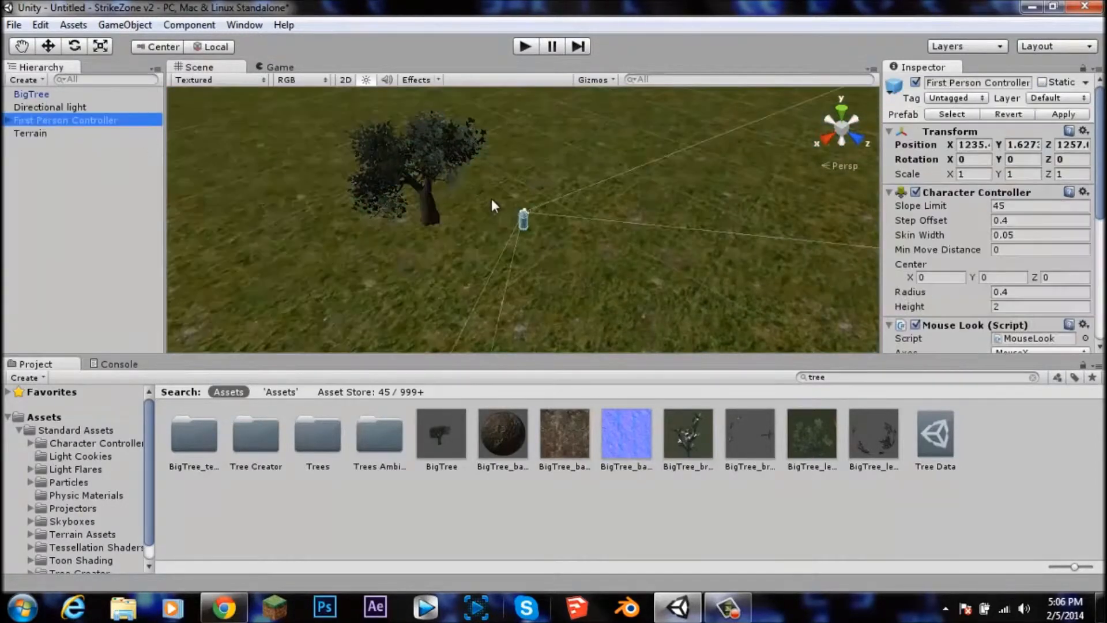
# Step: Play the scene and walk the player toward the tree, then stop playback
pyautogui.click(523, 46)
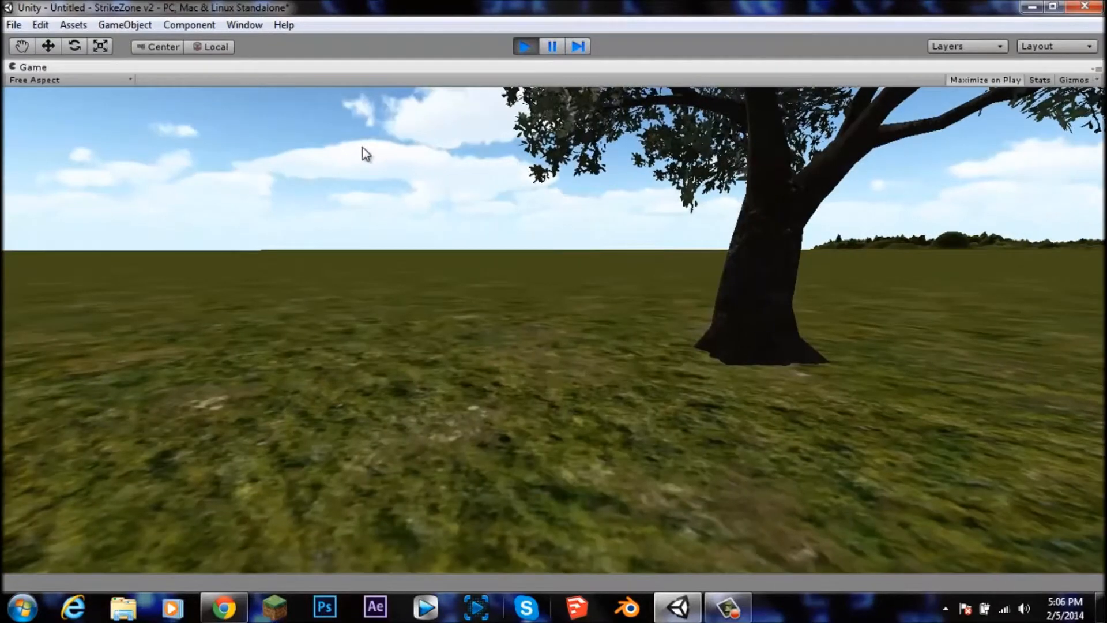
pyautogui.press('w')
pyautogui.press('s')
pyautogui.press('w')
pyautogui.press('w')
pyautogui.press('s')
pyautogui.press('w')
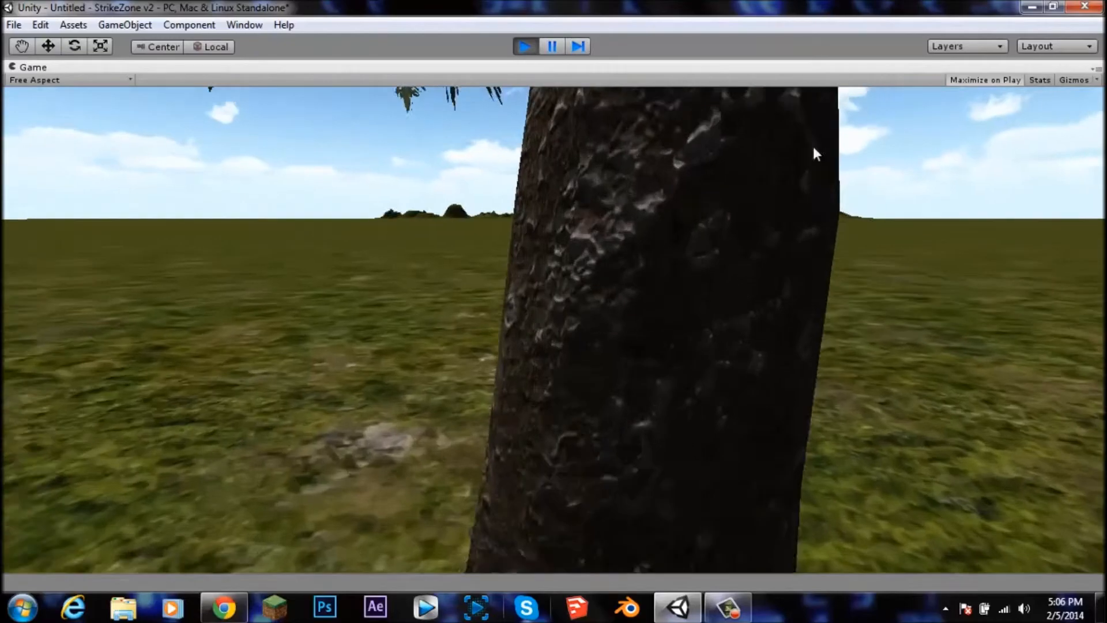
pyautogui.press('w')
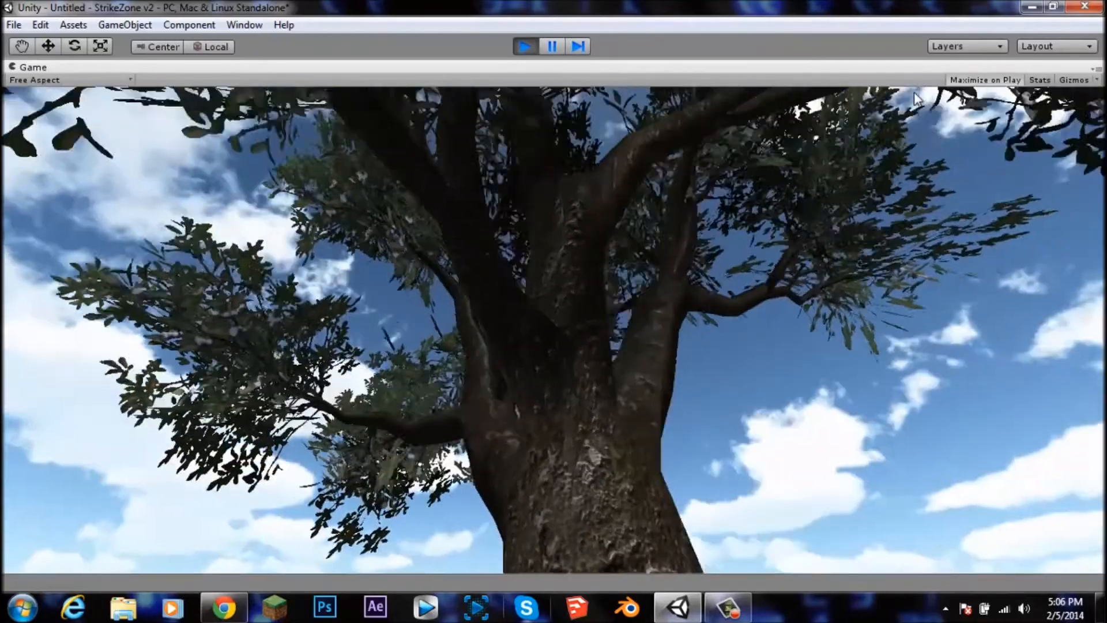
pyautogui.press('s')
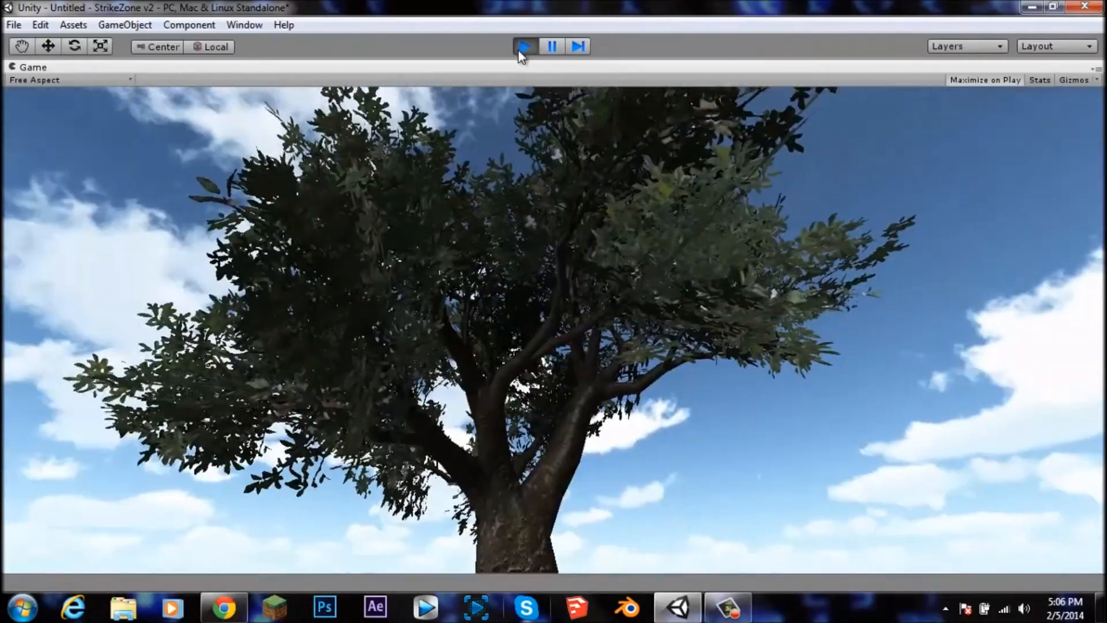
pyautogui.click(524, 46)
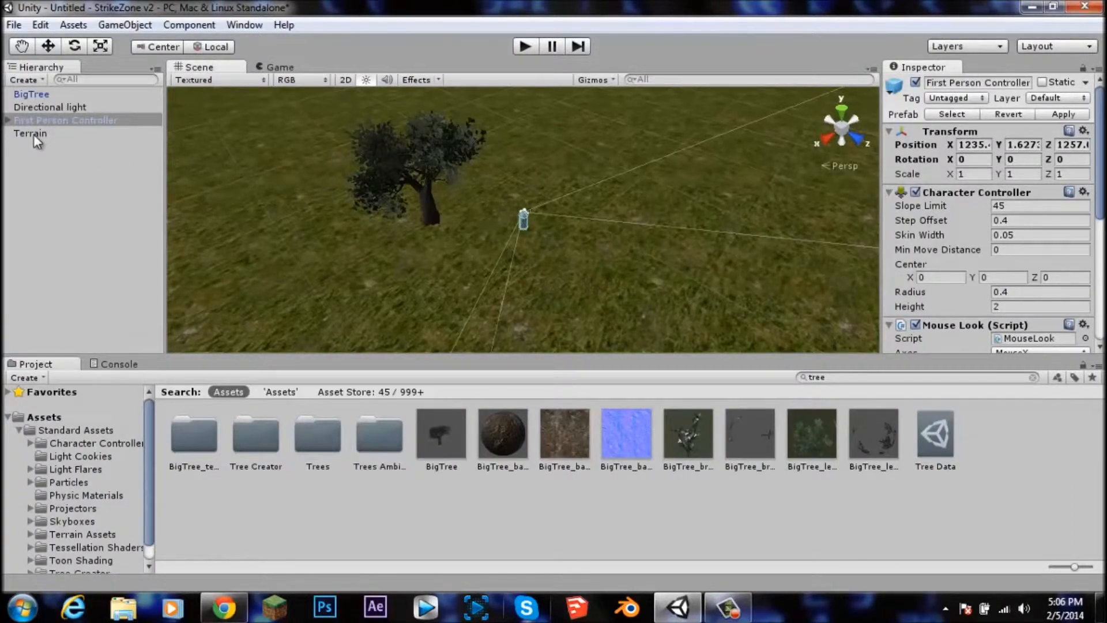
# Step: Add a Mesh Collider component to the BigTree
pyautogui.click(33, 95)
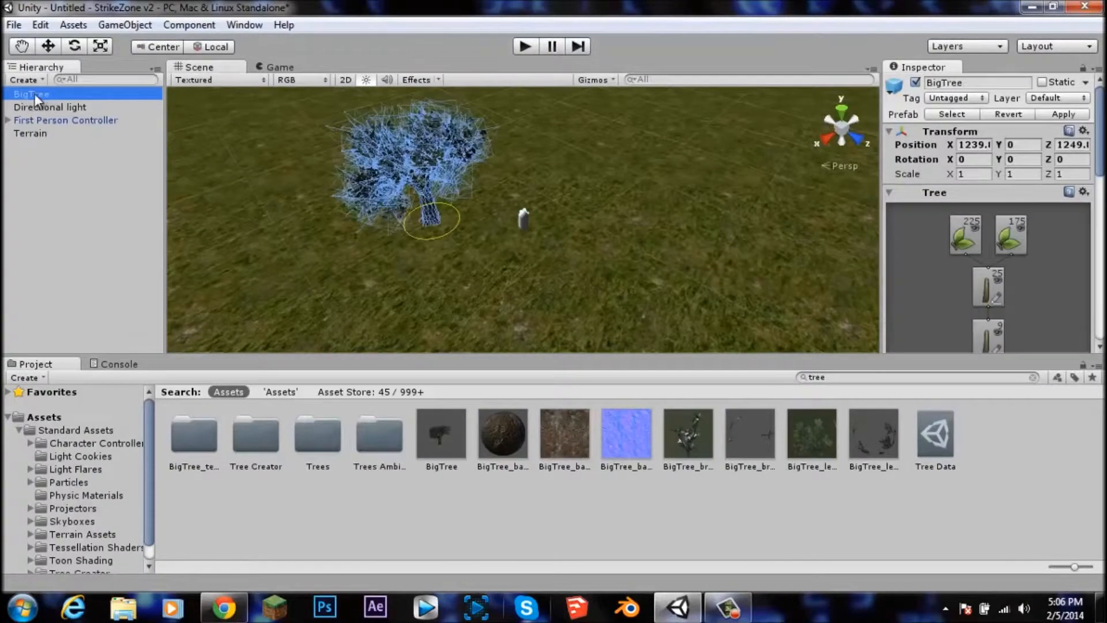
pyautogui.click(124, 25)
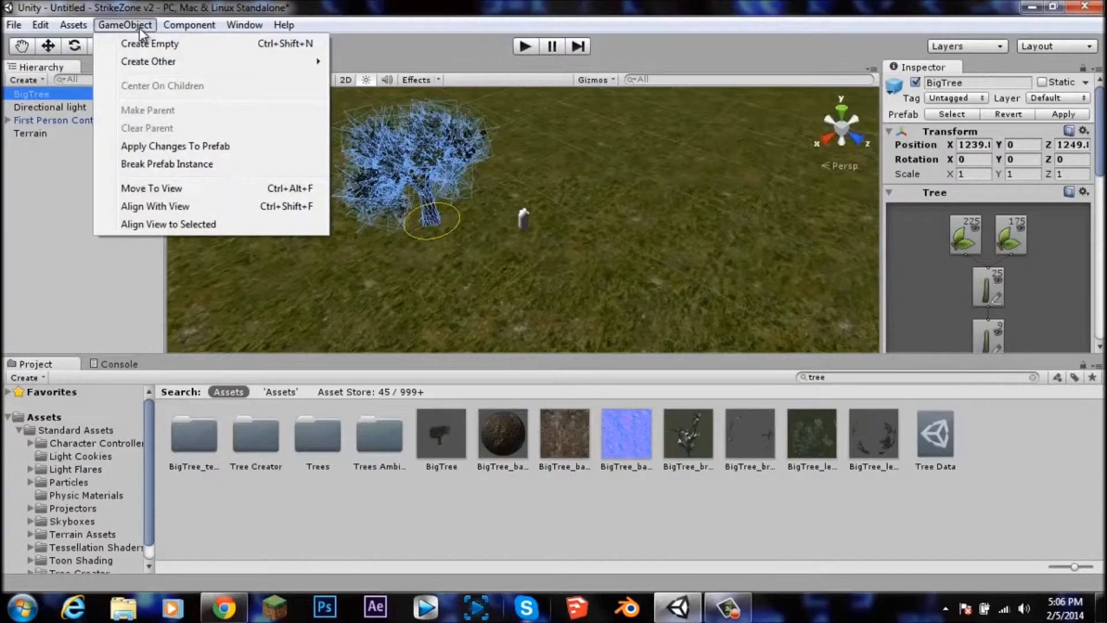
pyautogui.click(182, 26)
pyautogui.click(187, 25)
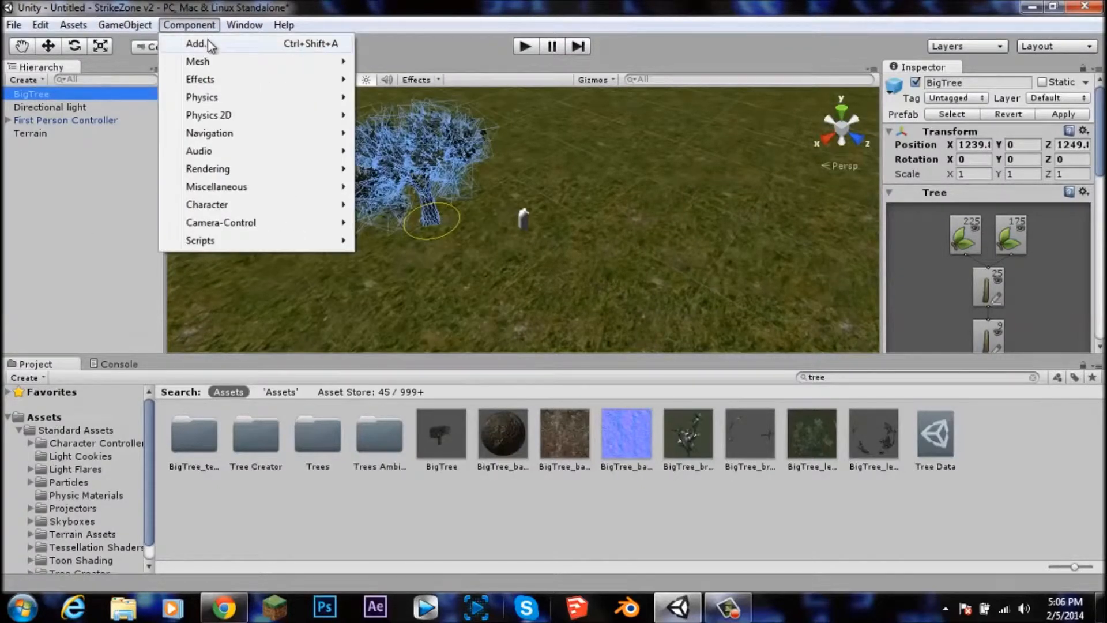
pyautogui.moveTo(218, 104)
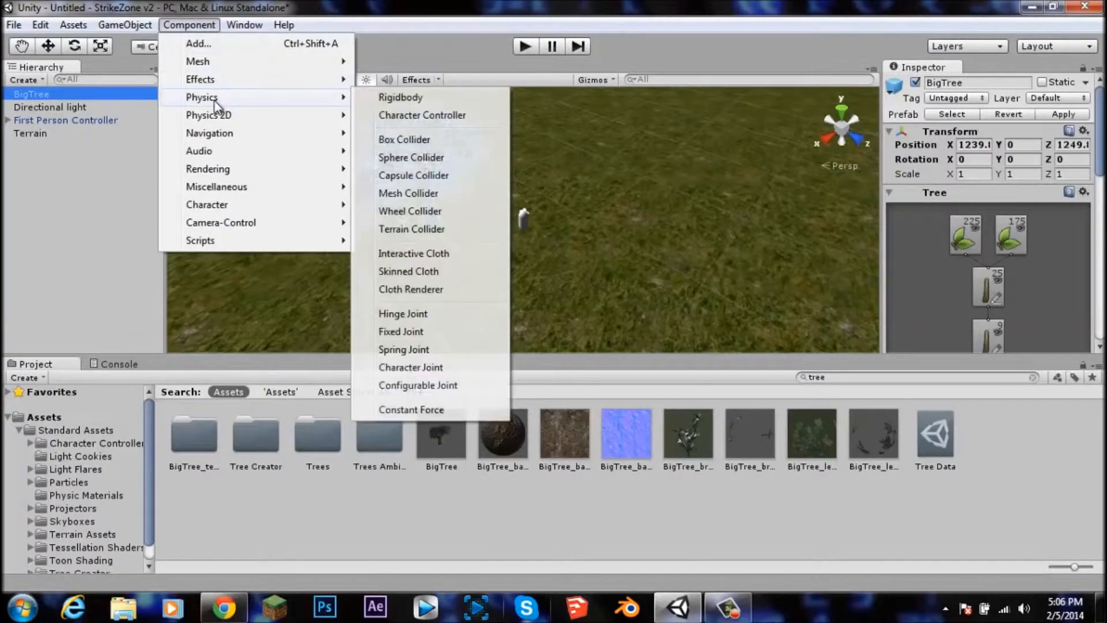
pyautogui.click(410, 195)
# Step: Play the scene and walk into the tree to test its collision, then stop playback
pyautogui.click(522, 46)
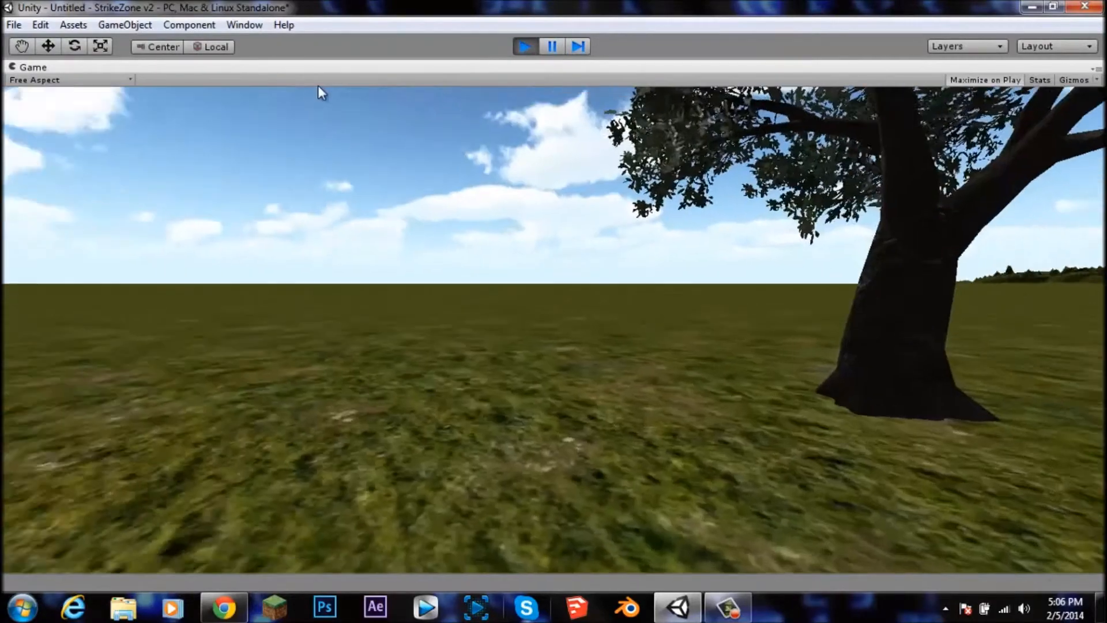
pyautogui.press('w')
pyautogui.press('s')
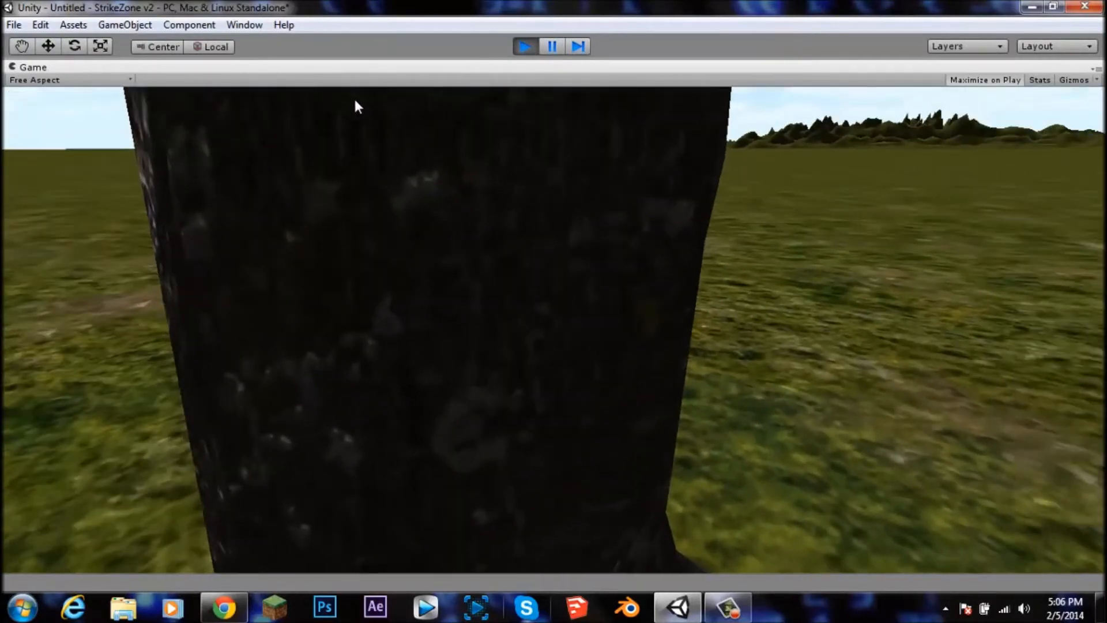
pyautogui.press('w')
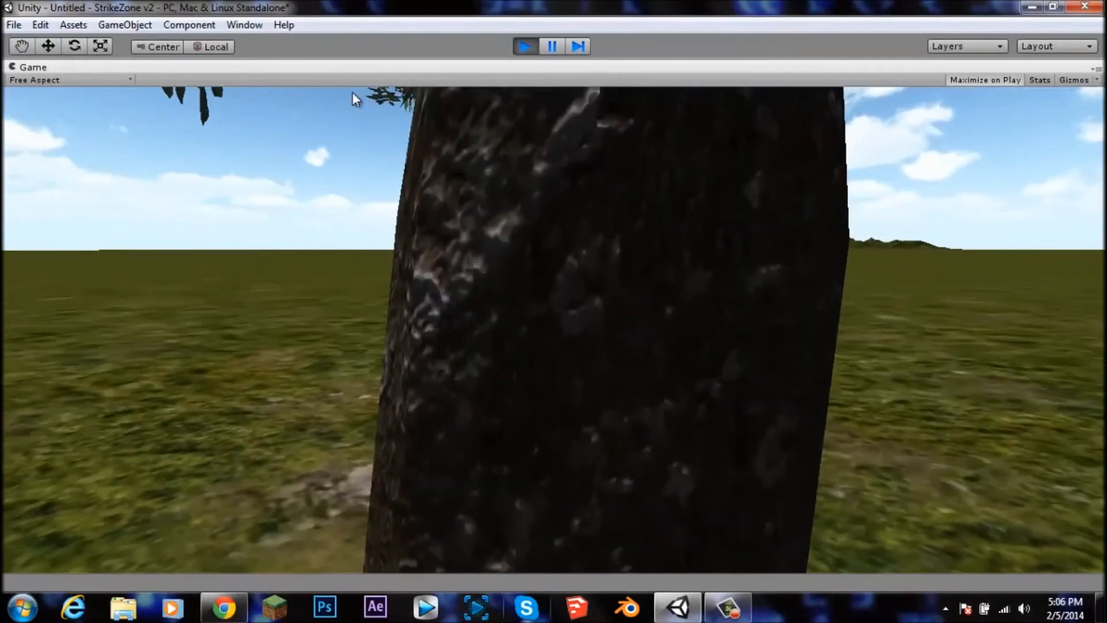
pyautogui.press('s')
pyautogui.press('w')
pyautogui.press('s')
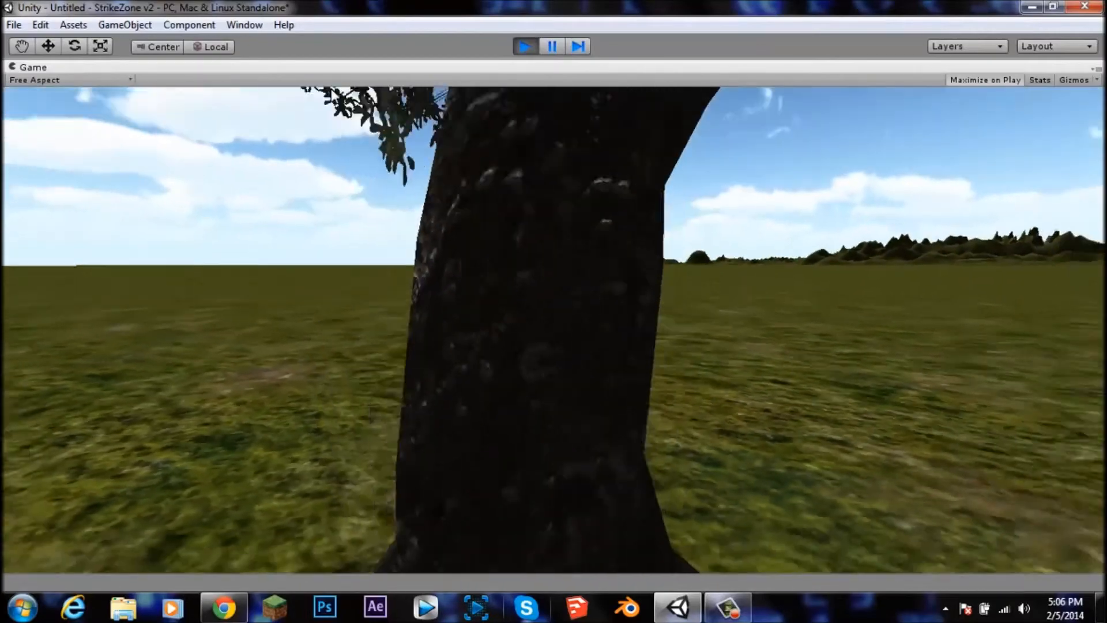
pyautogui.press('w')
pyautogui.press('s')
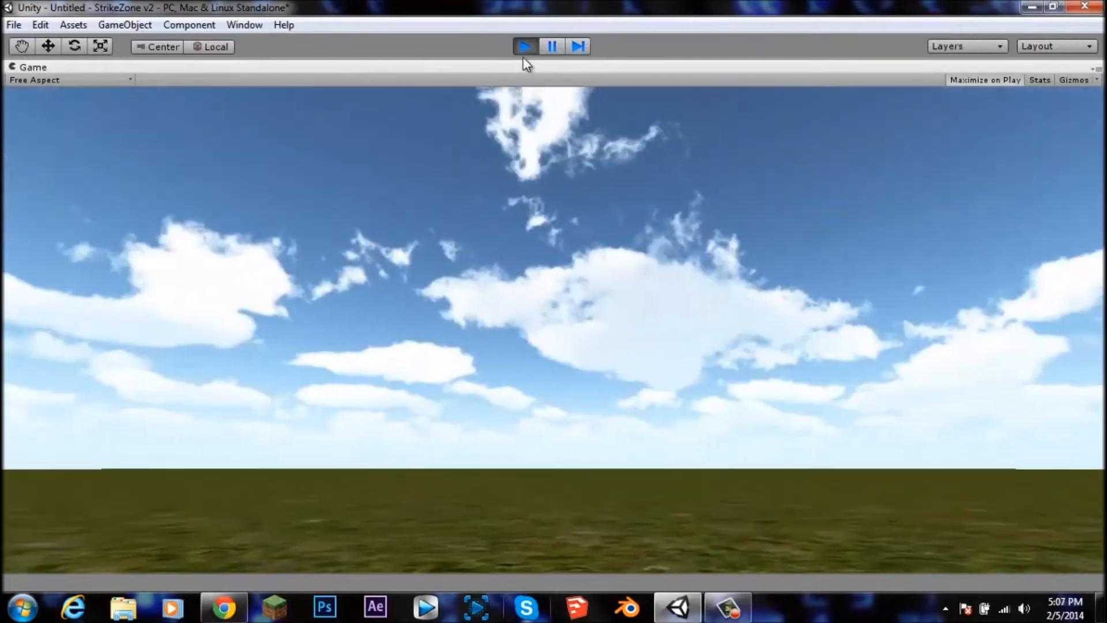
pyautogui.click(525, 46)
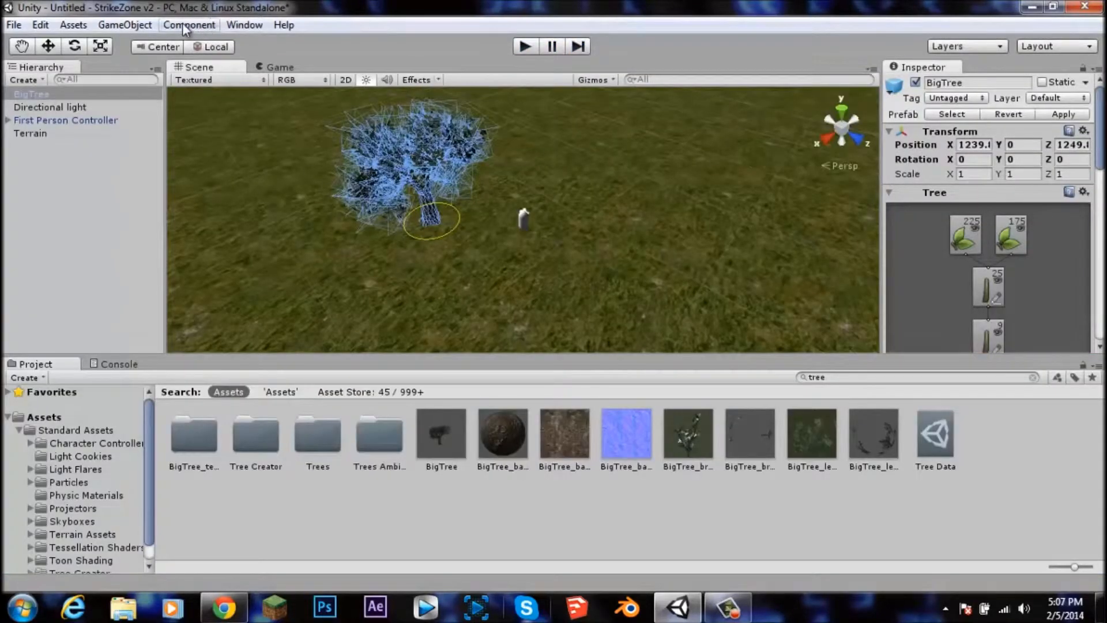
pyautogui.click(207, 25)
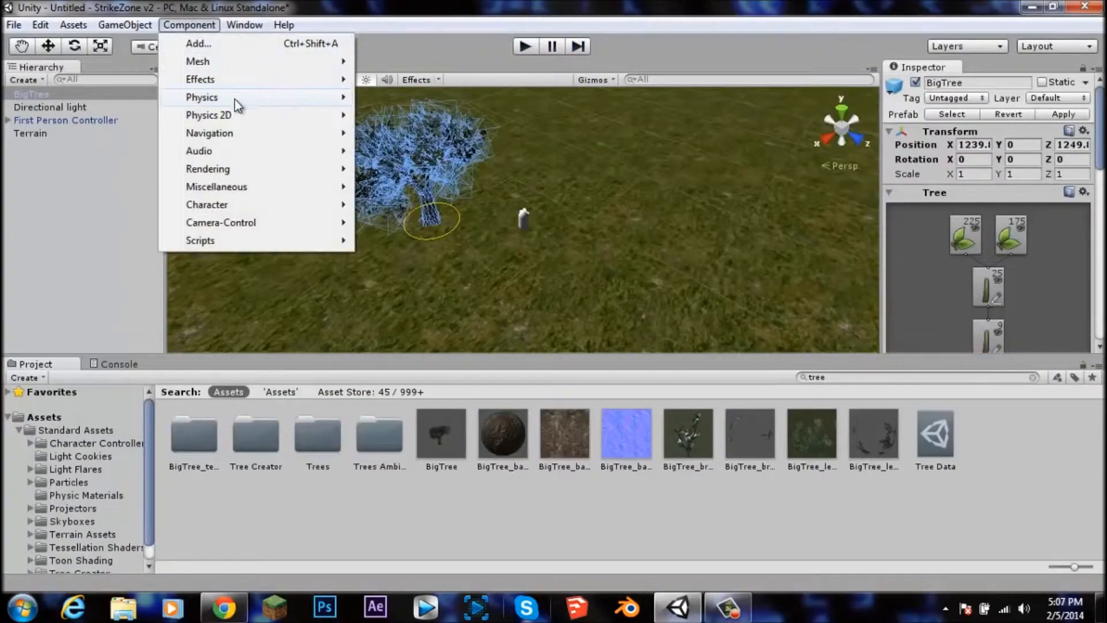
pyautogui.moveTo(242, 99)
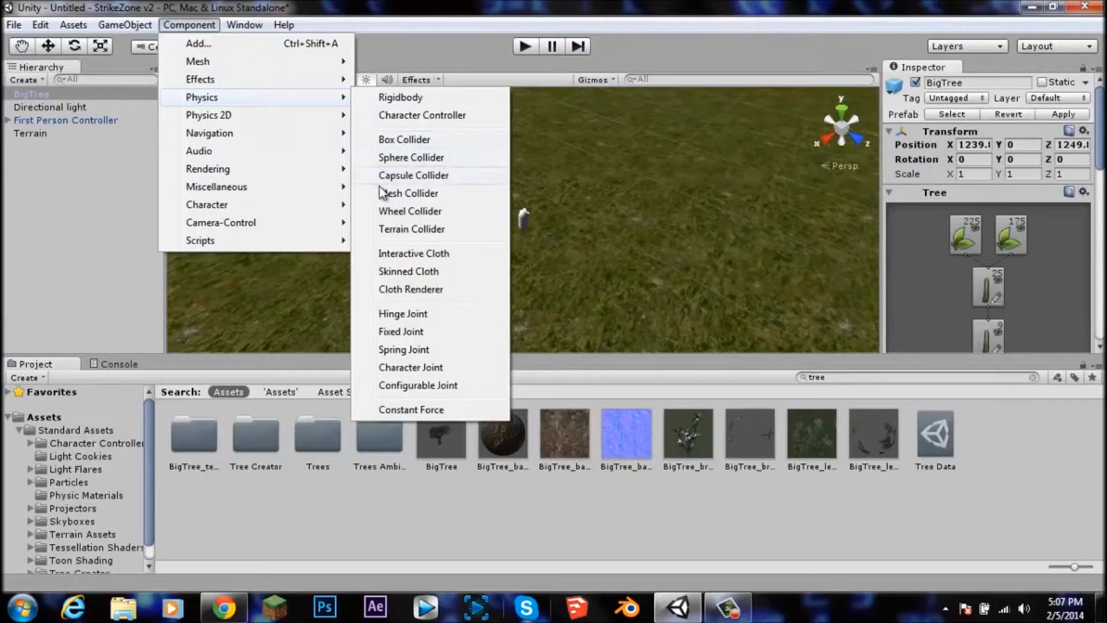
pyautogui.click(468, 57)
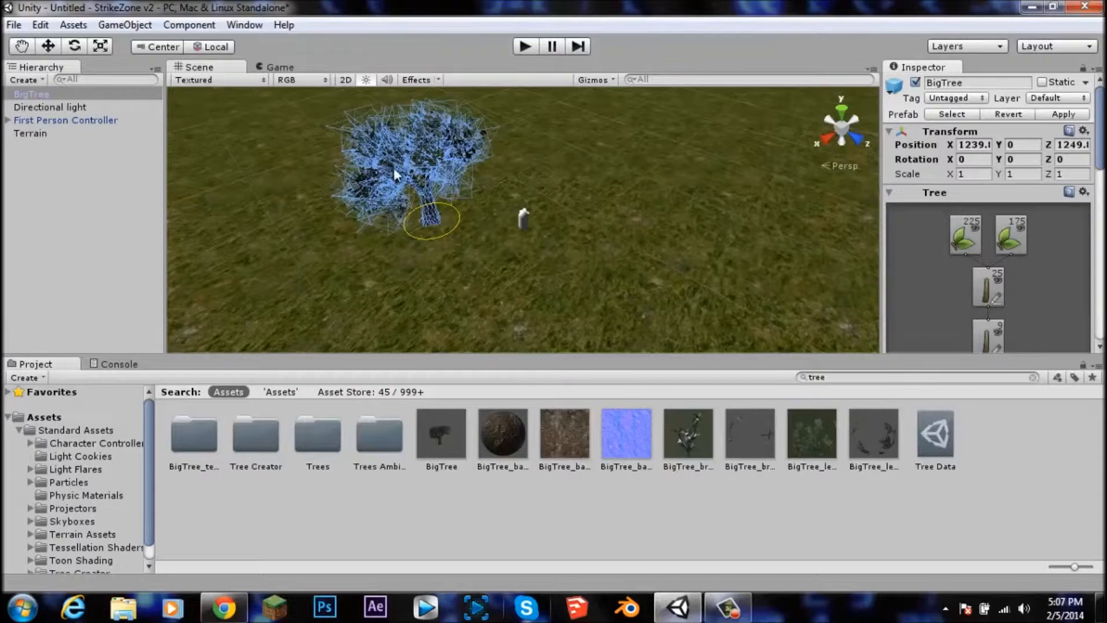
# Step: Clear the Project search and browse into the Standard Assets folder and back to Assets
pyautogui.click(1033, 377)
pyautogui.click(938, 562)
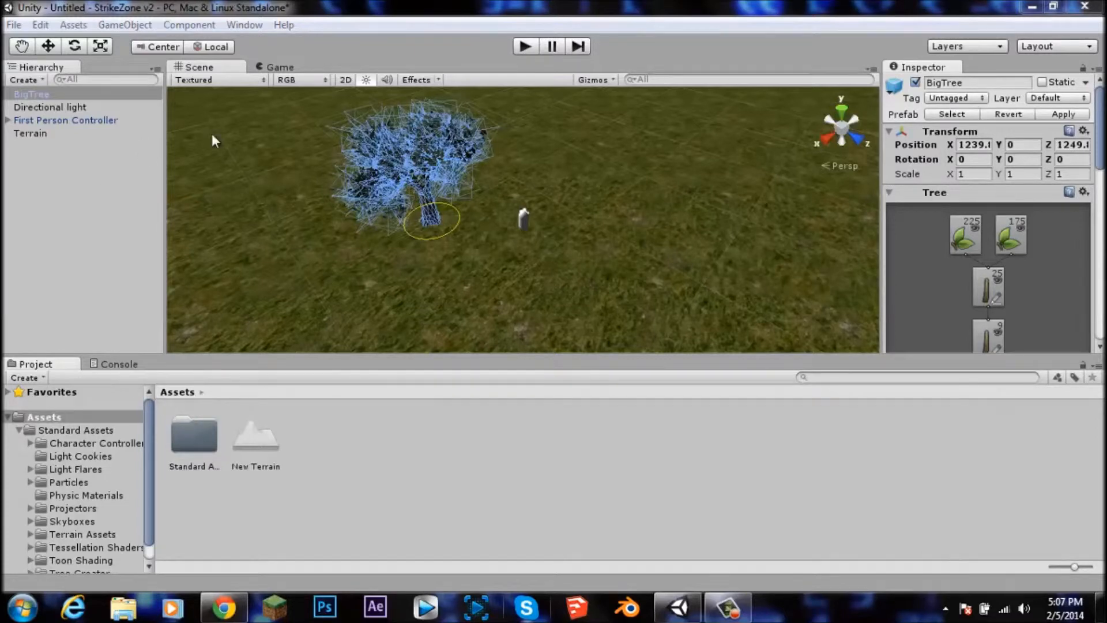
pyautogui.click(479, 207)
pyautogui.scroll(-6, 469, 210)
pyautogui.moveTo(615, 164)
pyautogui.mouseDown(button='right')
pyautogui.moveTo(365, 39)
pyautogui.moveTo(551, 177)
pyautogui.mouseUp(button='right')
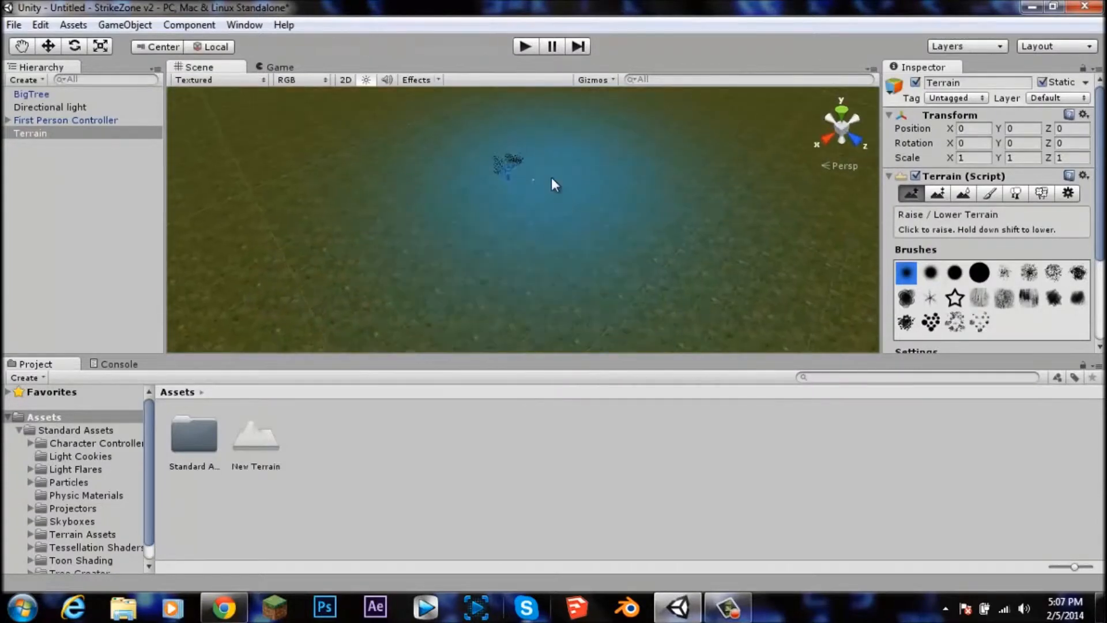
pyautogui.scroll(5, 548, 167)
pyautogui.moveTo(547, 129)
pyautogui.mouseDown(button='right')
pyautogui.moveTo(560, 97)
pyautogui.moveTo(548, 134)
pyautogui.mouseUp(button='right')
pyautogui.scroll(5, 531, 222)
pyautogui.moveTo(521, 180); pyautogui.dragTo(526, 254, button='middle')
pyautogui.scroll(-5, 477, 223)
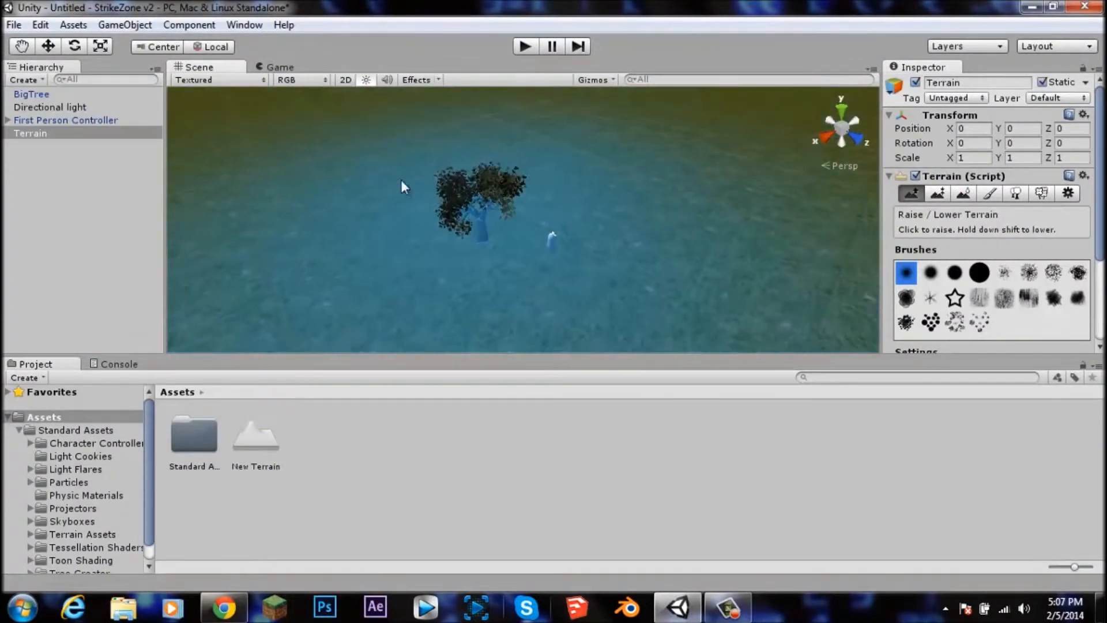
pyautogui.doubleClick(189, 435)
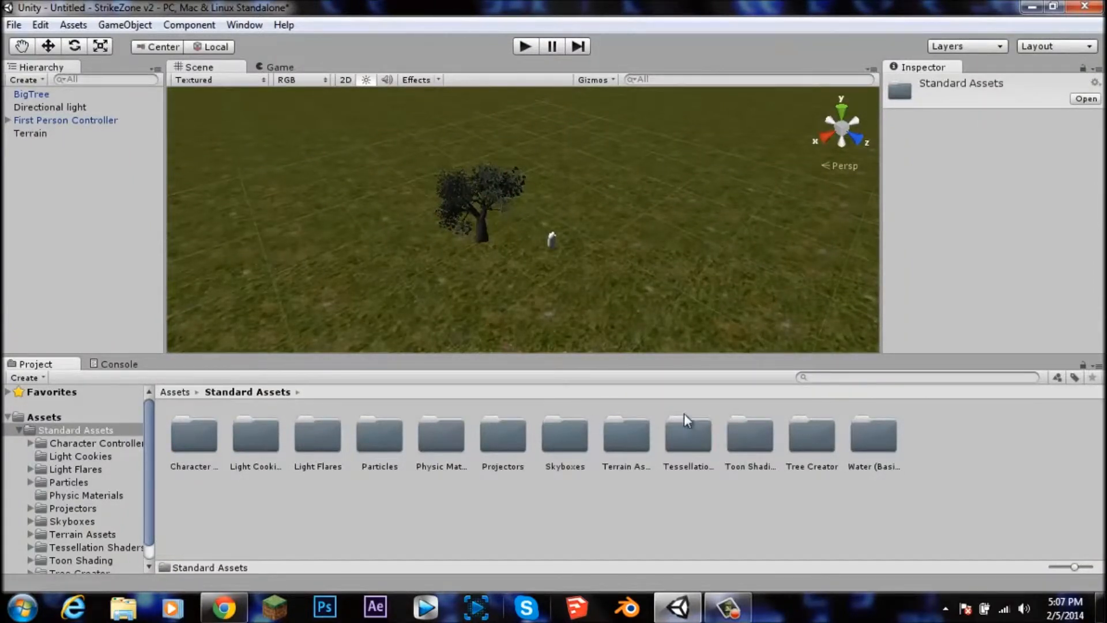
pyautogui.click(62, 413)
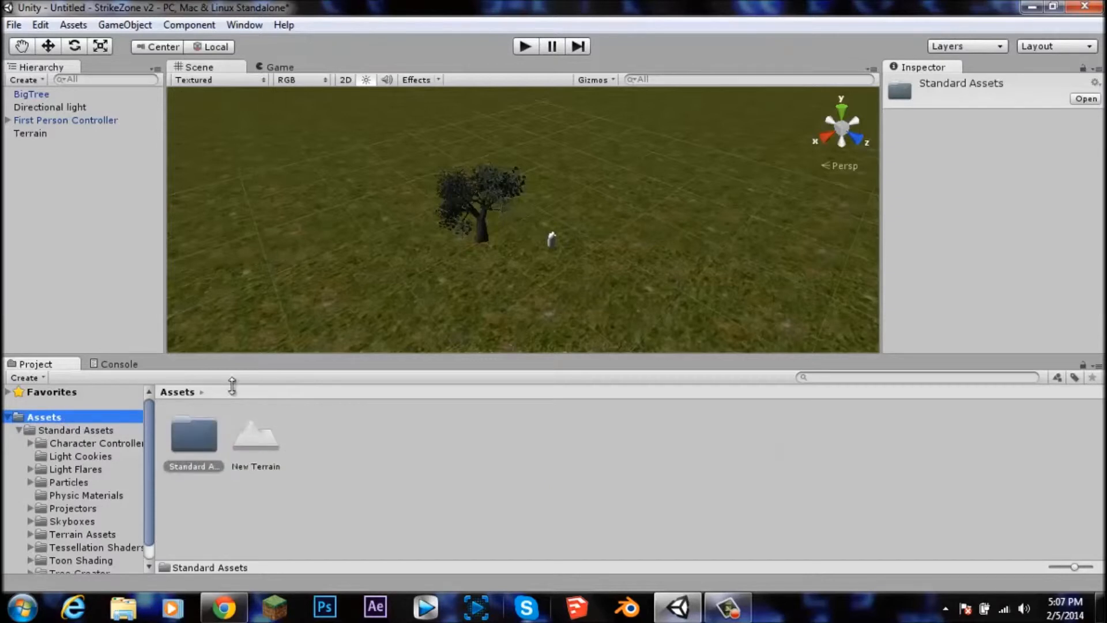
# Step: Select the scene objects in turn, then play the scene briefly and stop playback
pyautogui.click(48, 108)
pyautogui.click(46, 118)
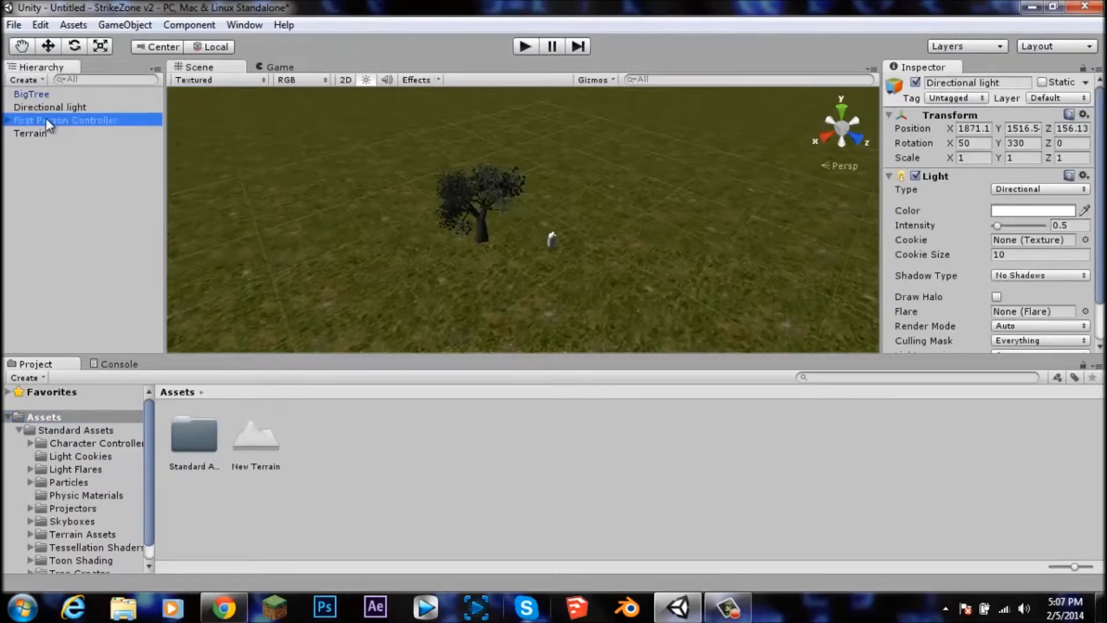
pyautogui.scroll(-2, 438, 150)
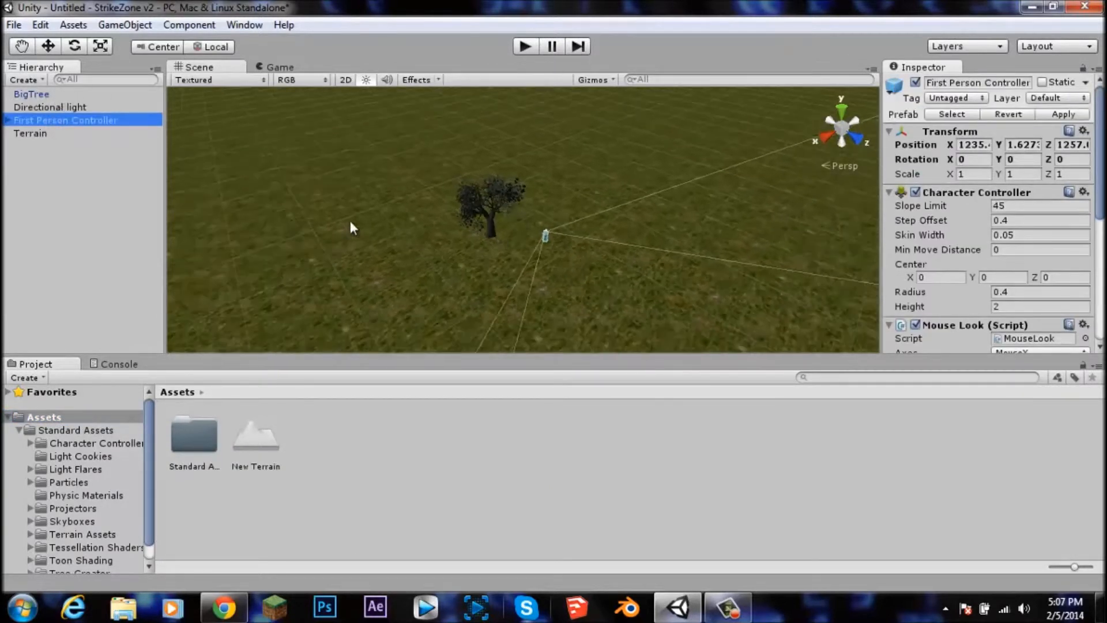
pyautogui.click(69, 134)
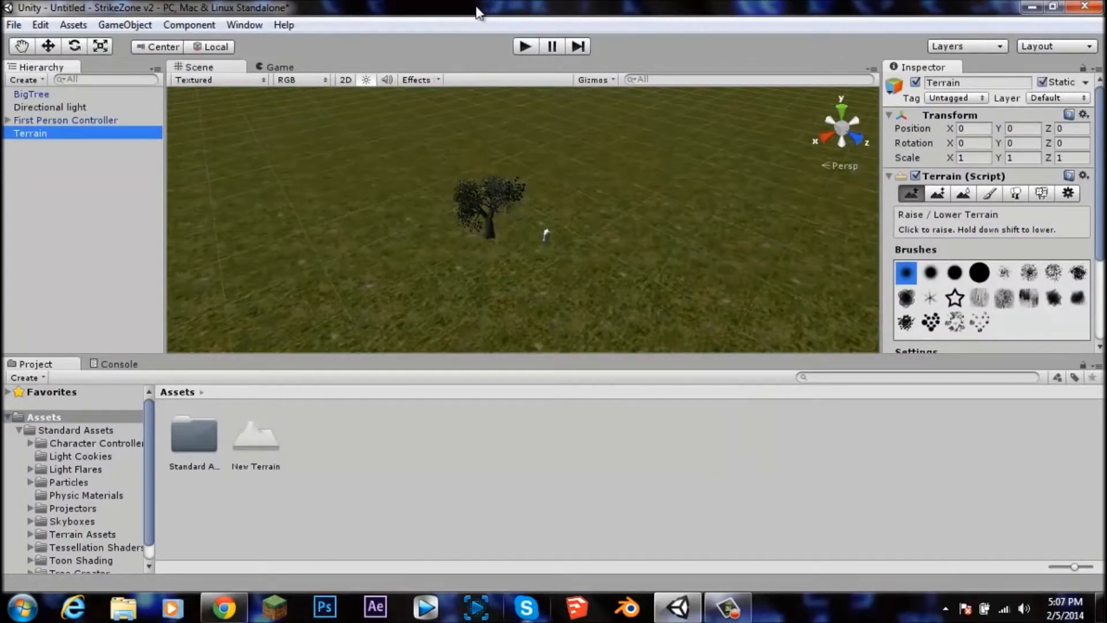
pyautogui.click(524, 46)
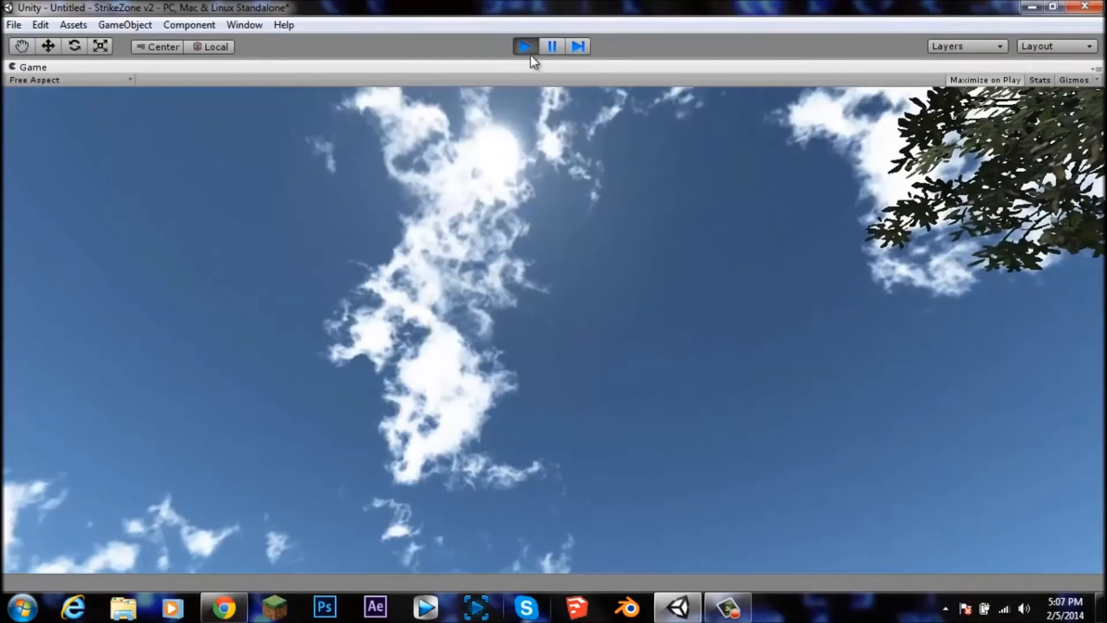
pyautogui.click(525, 46)
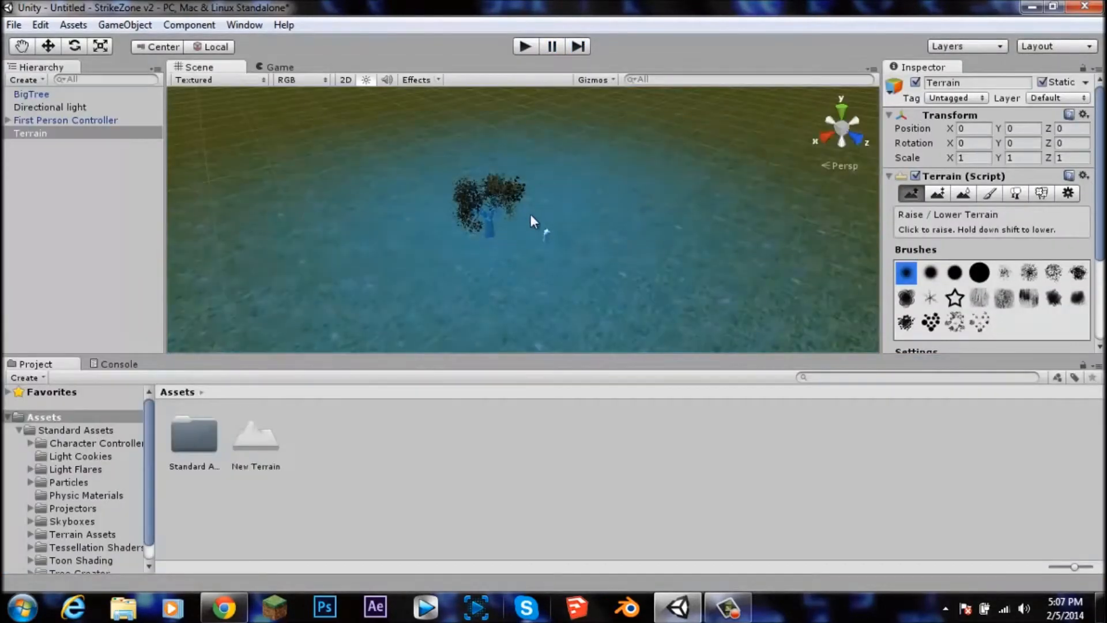
pyautogui.scroll(-3, 922, 254)
pyautogui.scroll(3, 922, 253)
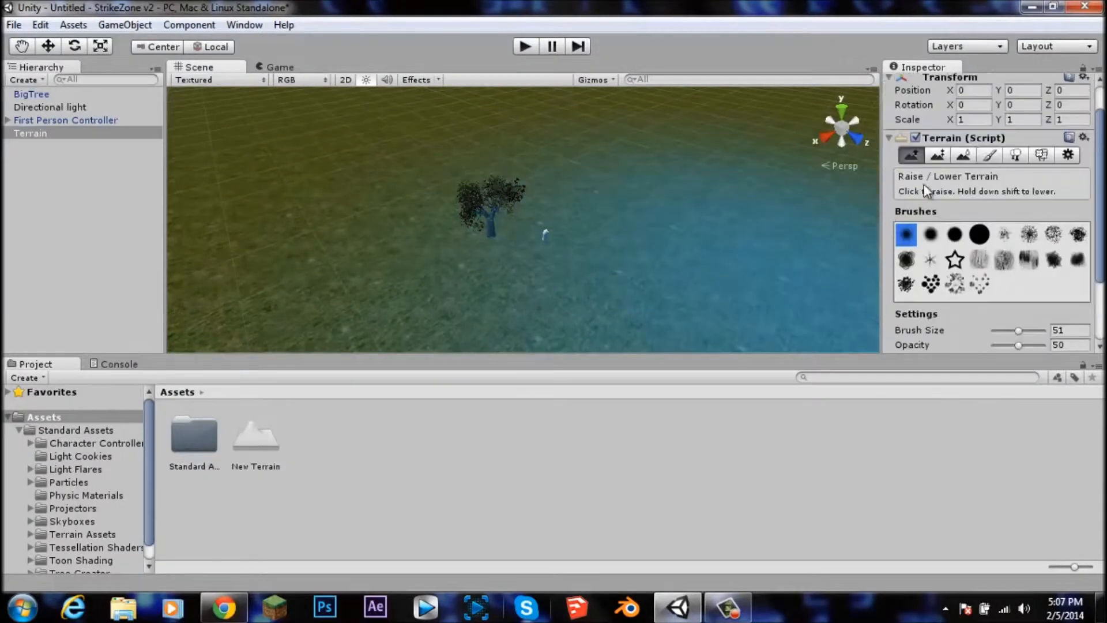
pyautogui.click(990, 155)
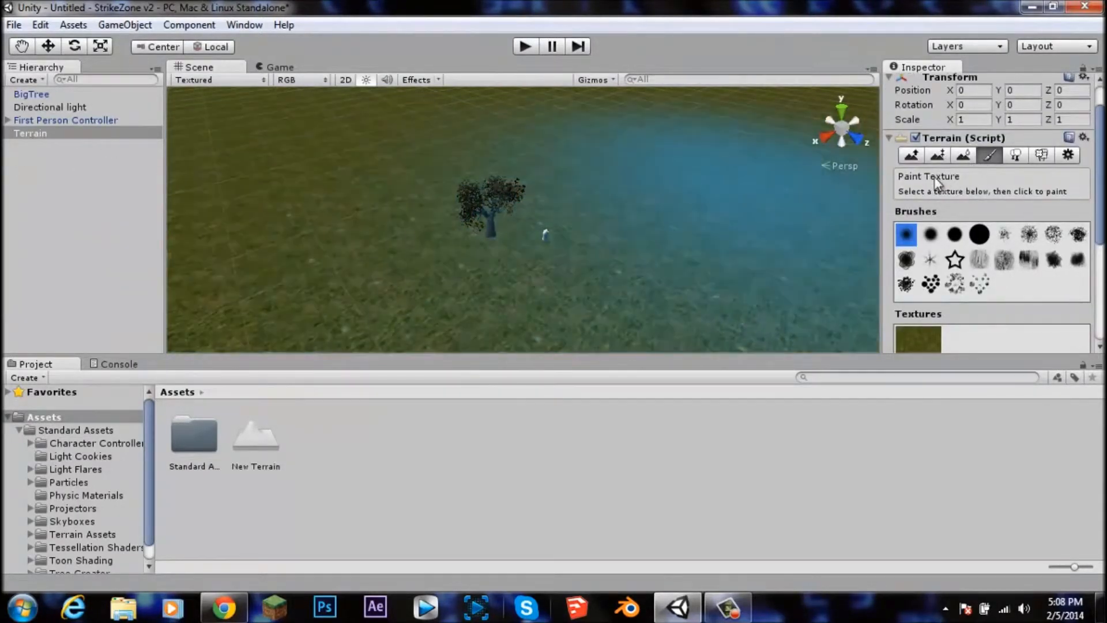
pyautogui.scroll(-2, 952, 260)
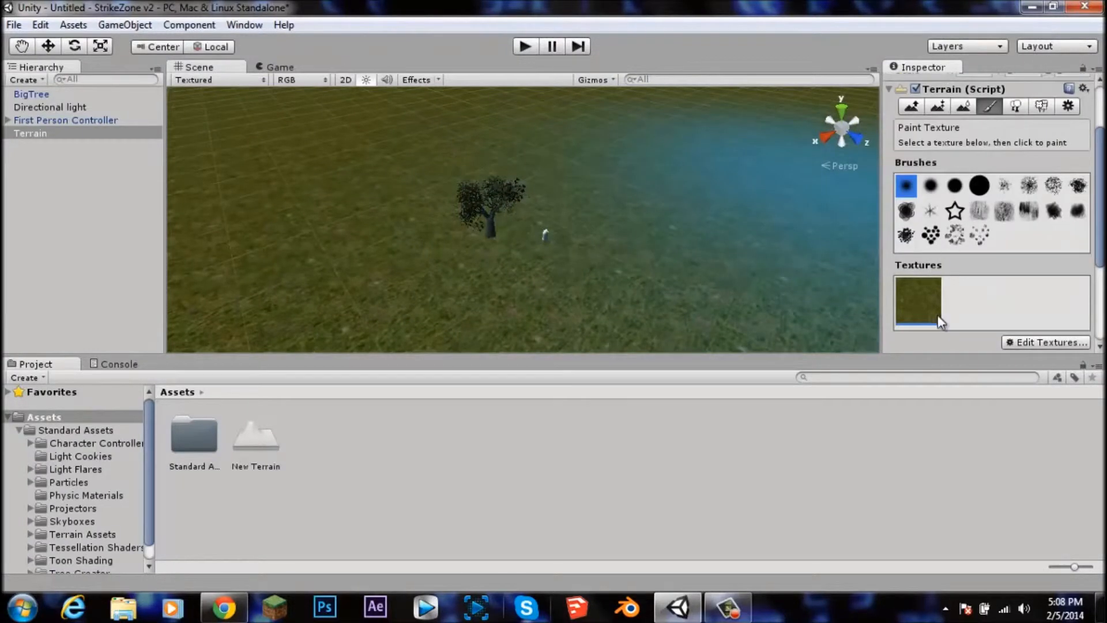
pyautogui.click(1036, 347)
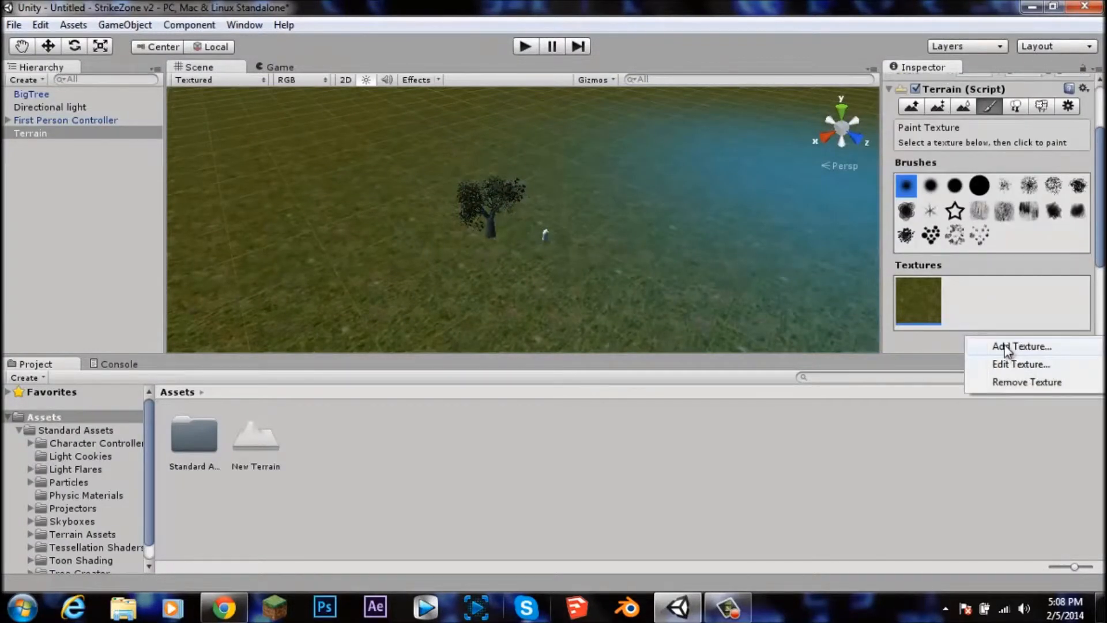
pyautogui.click(1007, 348)
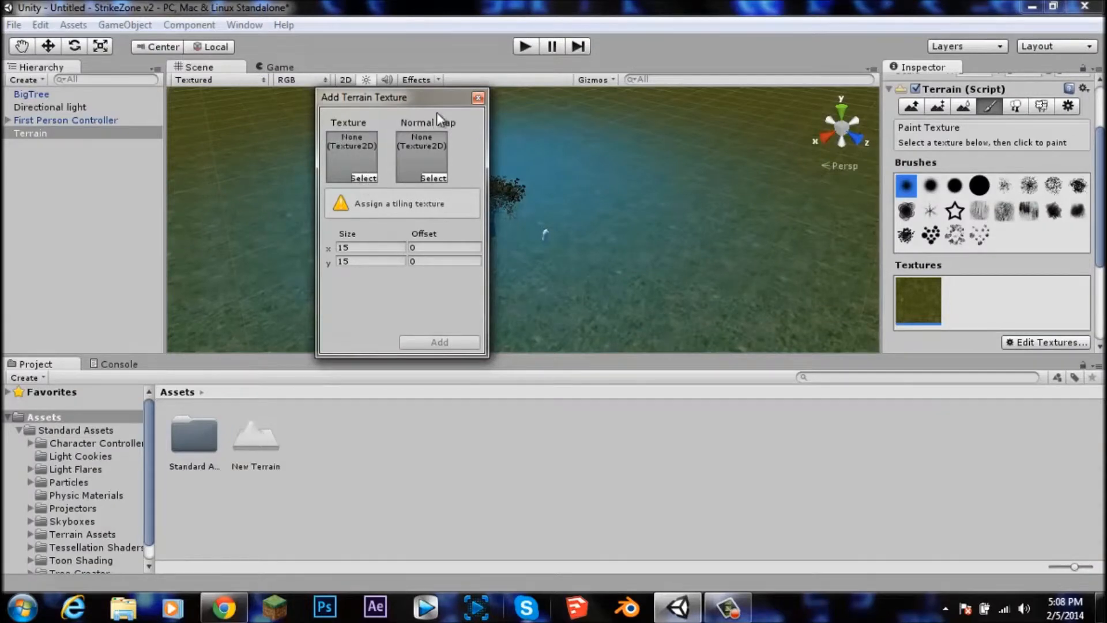
pyautogui.click(480, 97)
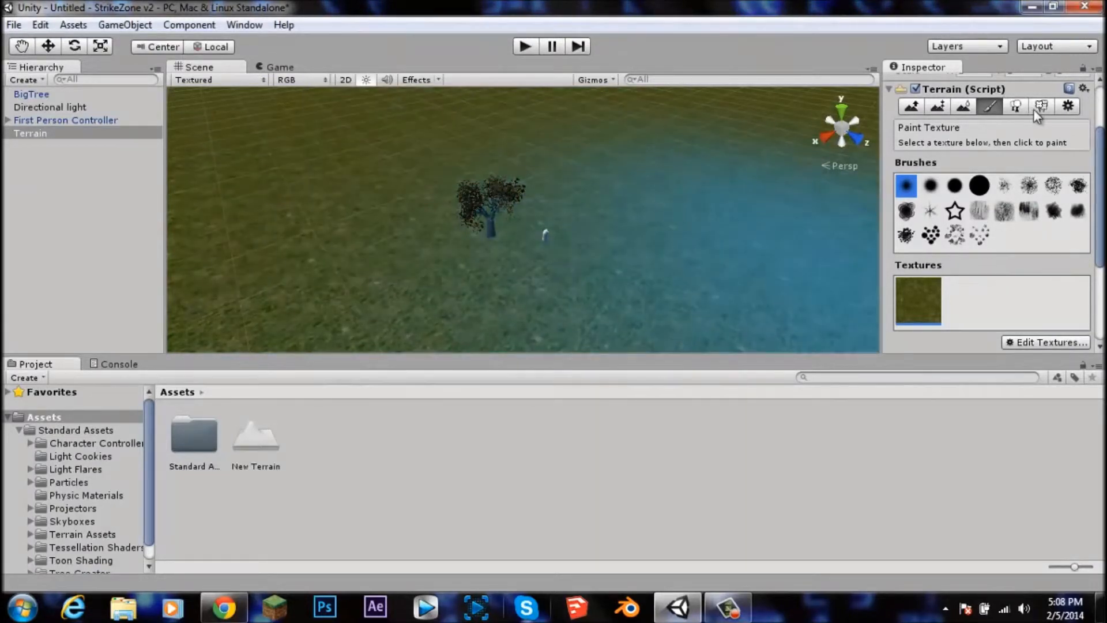
# Step: Add Grass2 as a grass detail texture on the Terrain with the Paint Details tool
pyautogui.click(1035, 110)
pyautogui.click(1017, 111)
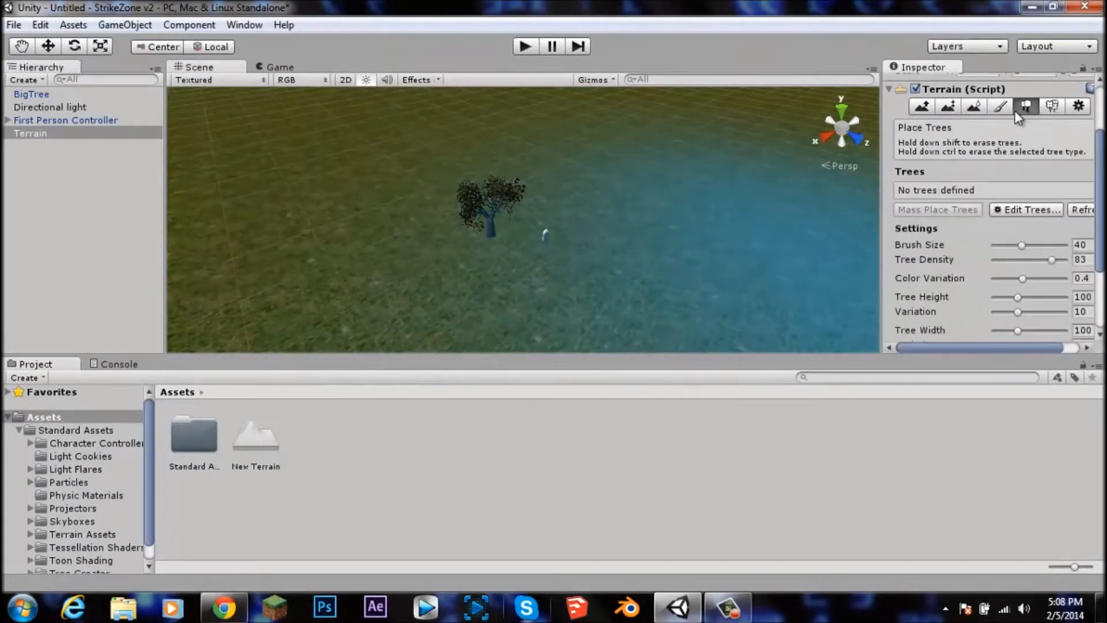
pyautogui.click(1054, 106)
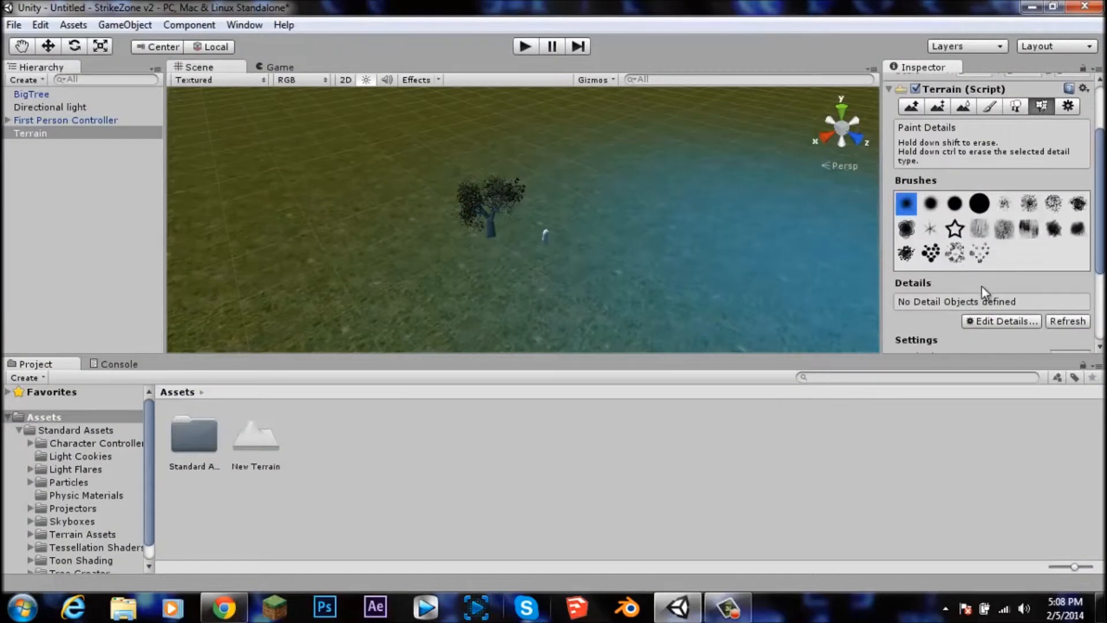
pyautogui.click(1023, 322)
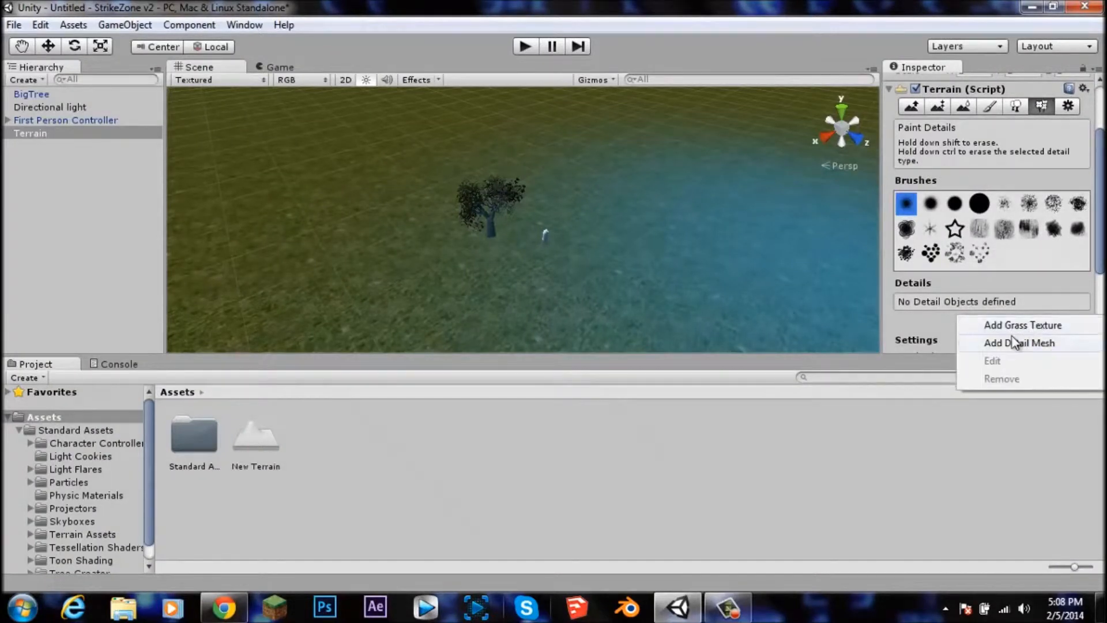
pyautogui.click(1007, 326)
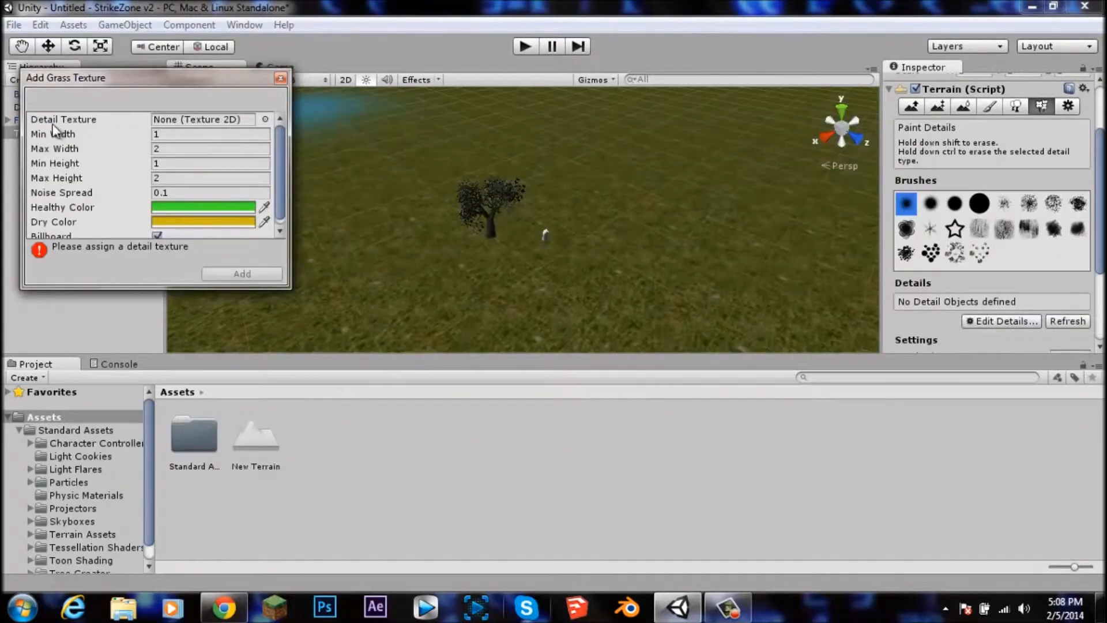
pyautogui.click(265, 119)
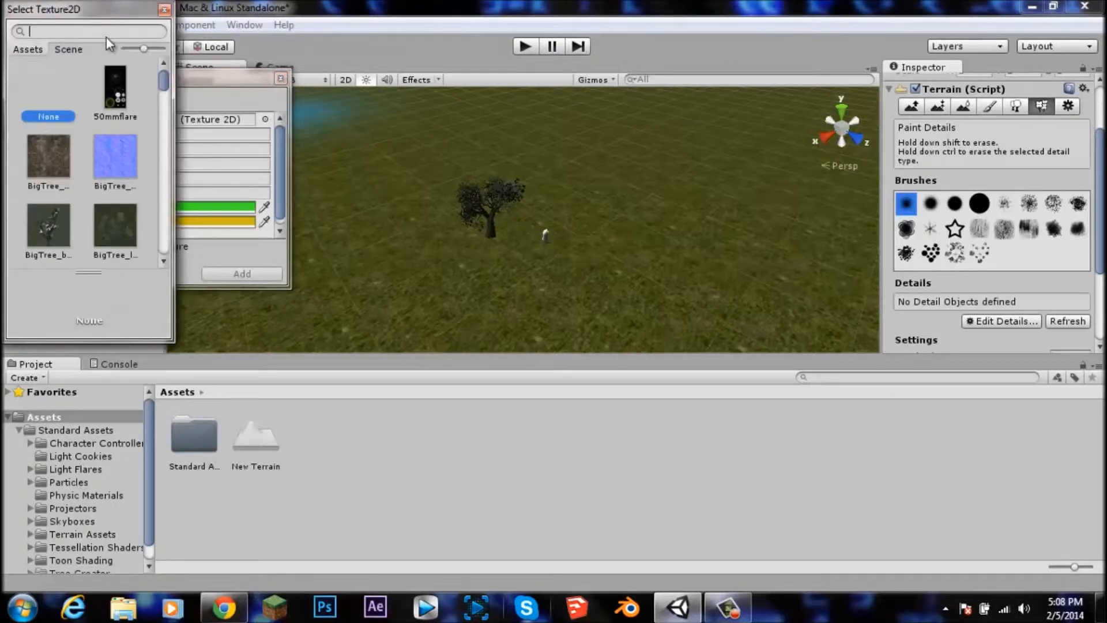
pyautogui.write('grass')
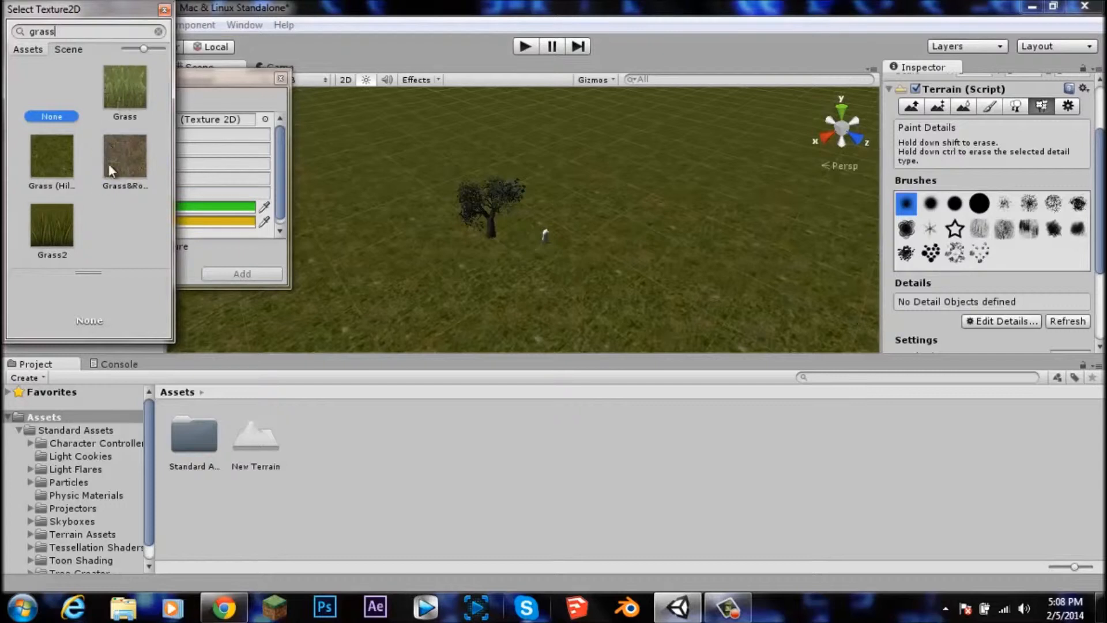
pyautogui.click(52, 224)
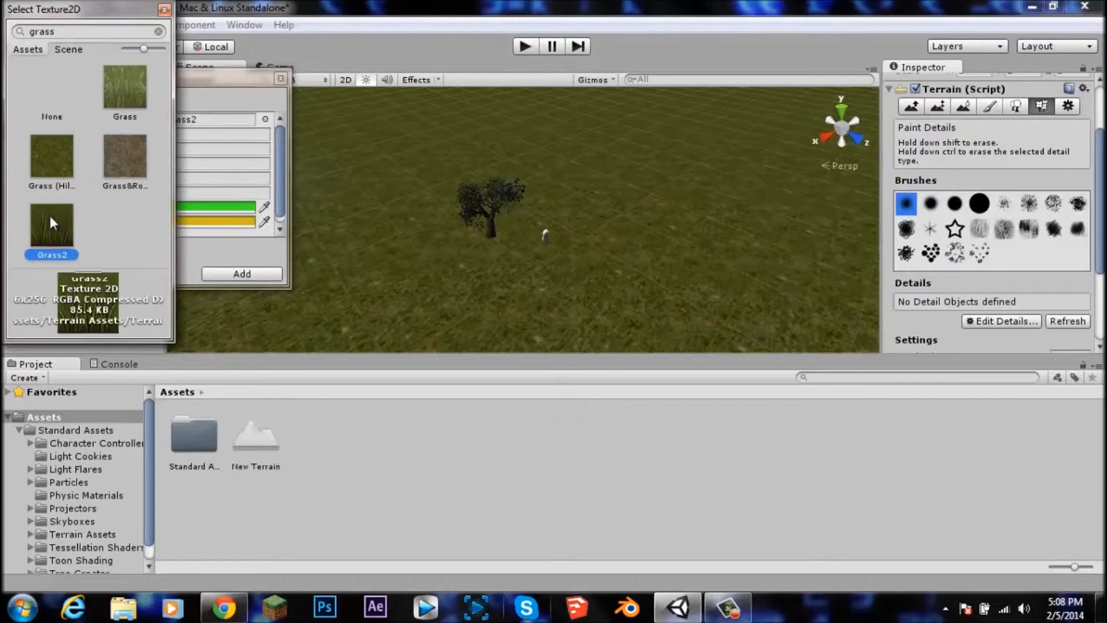
pyautogui.doubleClick(51, 220)
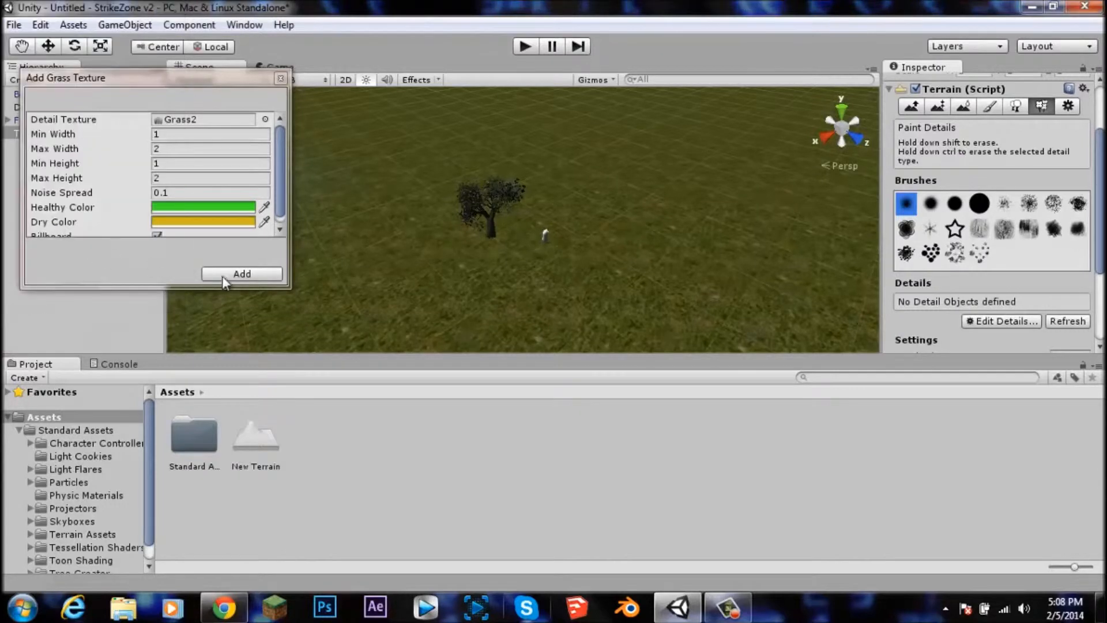
pyautogui.click(237, 273)
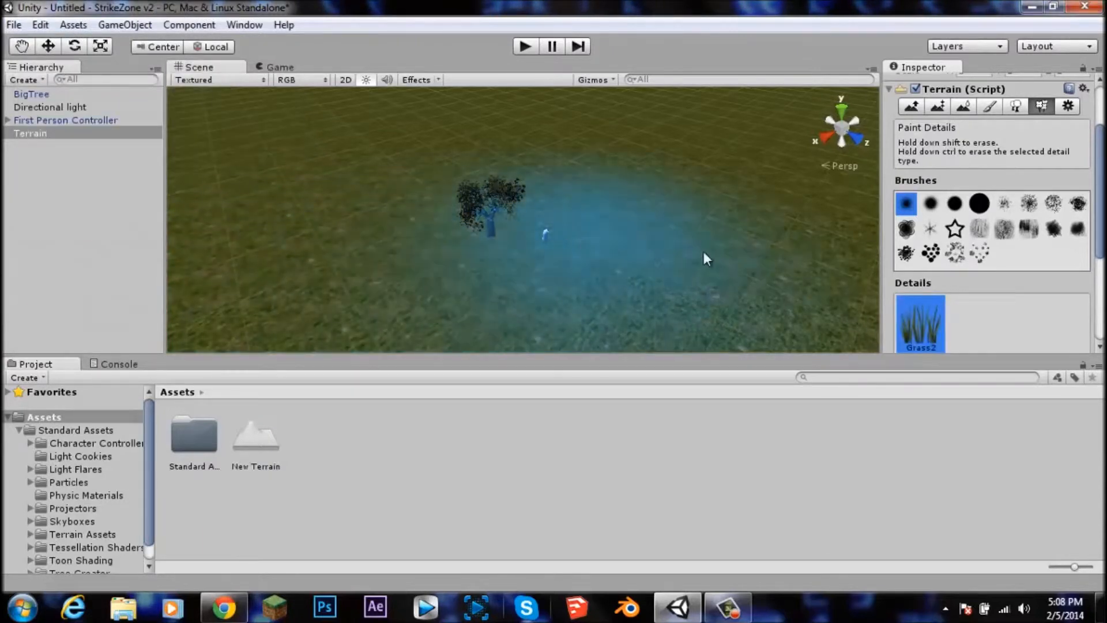
# Step: Set the detail brush size to 11 and paint grass on the terrain in front of the tree
pyautogui.scroll(-5, 974, 242)
pyautogui.moveTo(1023, 218); pyautogui.dragTo(995, 218)
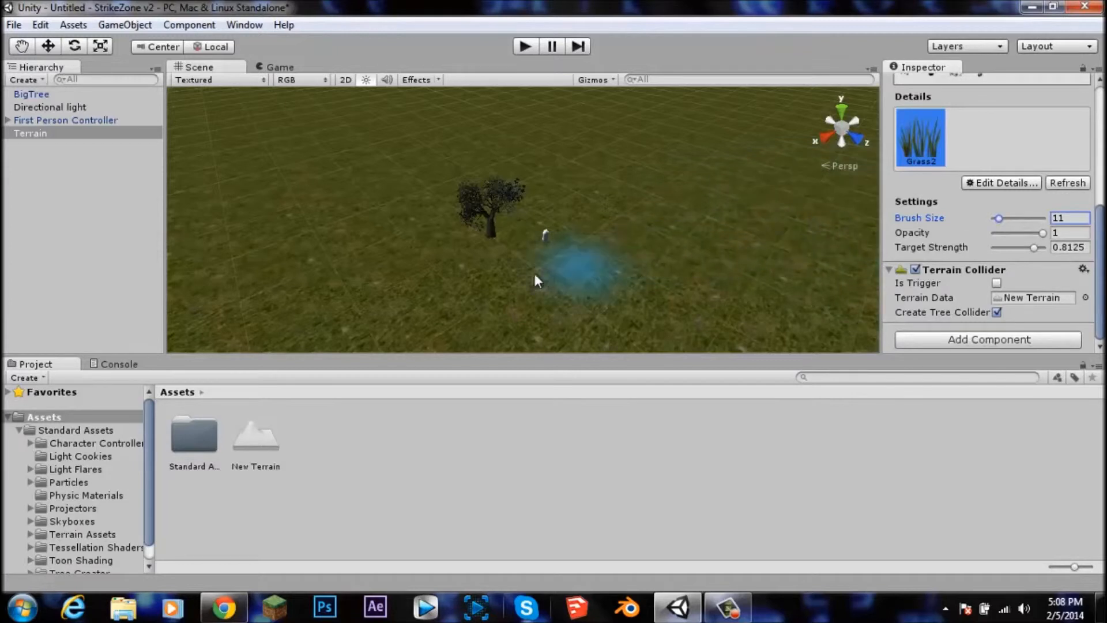
pyautogui.moveTo(449, 279)
pyautogui.mouseDown()
pyautogui.moveTo(519, 284)
pyautogui.moveTo(638, 262)
pyautogui.mouseUp()
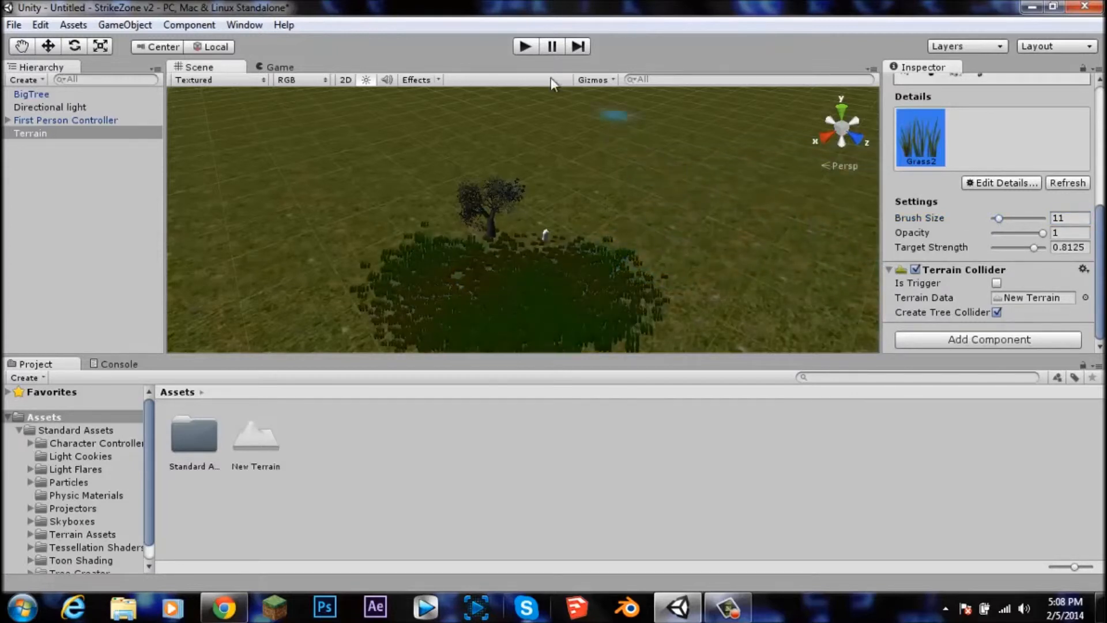
pyautogui.scroll(-3, 647, 226)
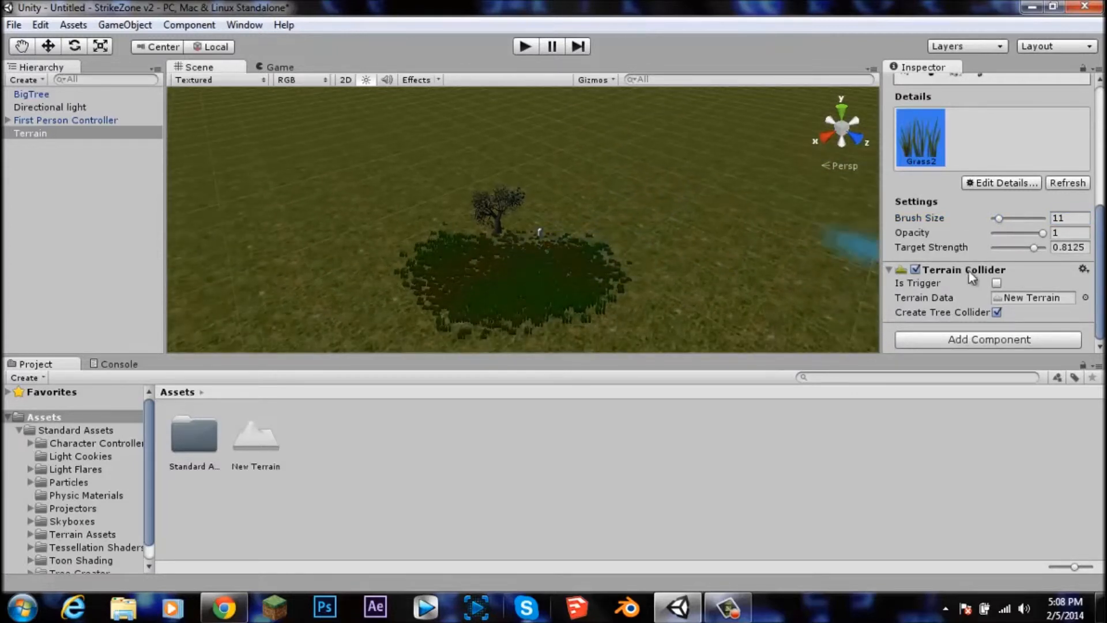
pyautogui.scroll(5, 989, 213)
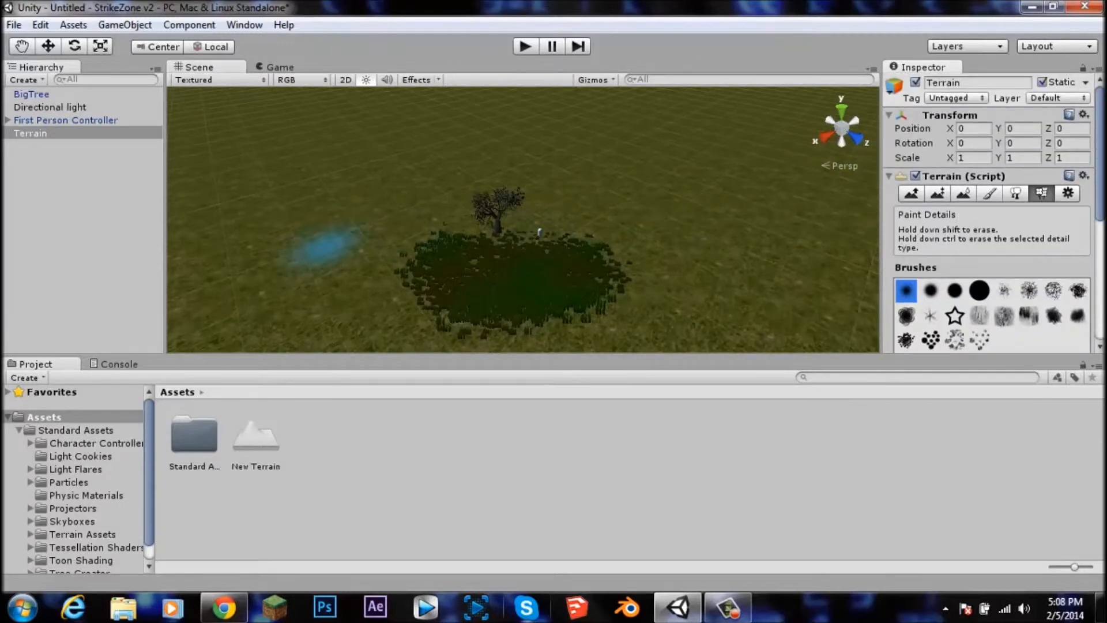
# Step: Play the scene and walk the First Person Controller through the grass, then stop playback
pyautogui.click(45, 119)
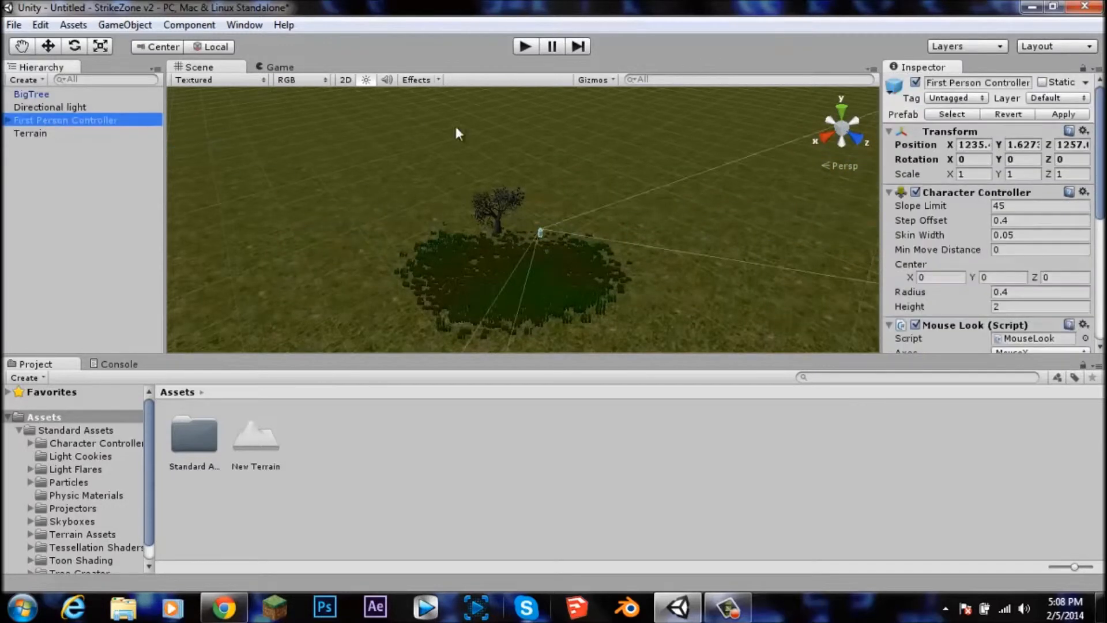
pyautogui.click(525, 47)
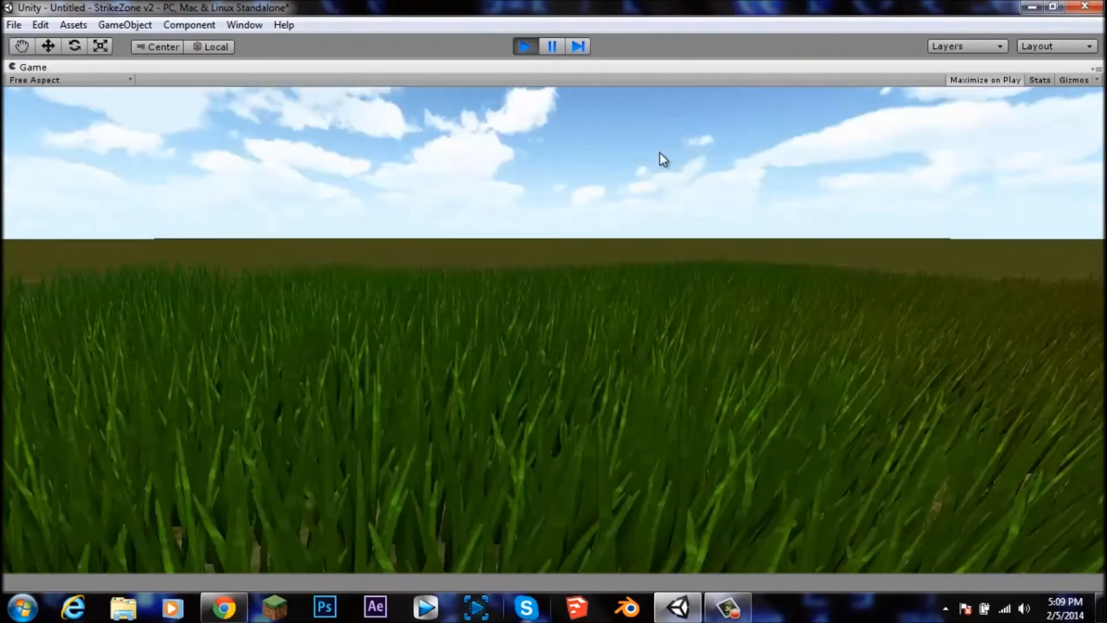
pyautogui.press('w')
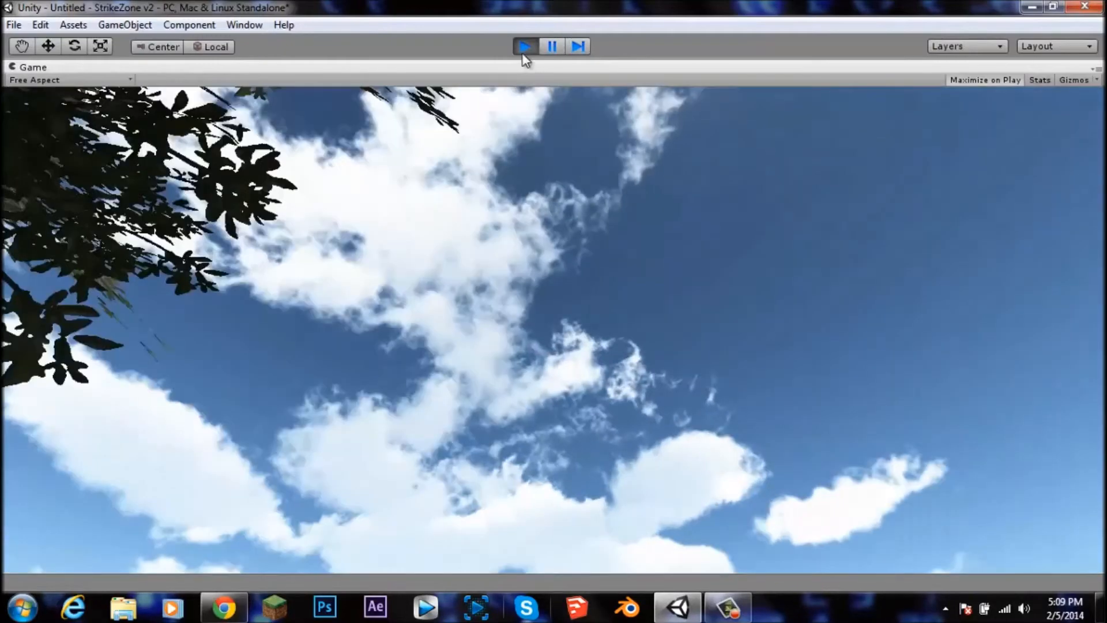
pyautogui.scroll(-5, 548, 230)
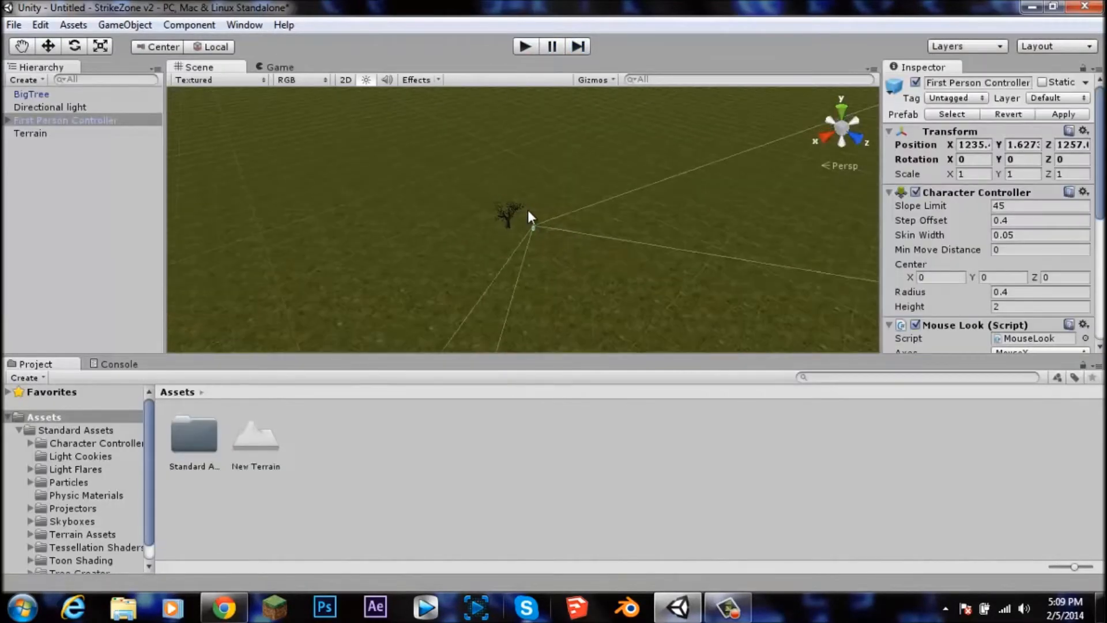
pyautogui.keyDown('alt'); pyautogui.moveTo(495, 252); pyautogui.dragTo(717, 167); pyautogui.keyUp('alt')
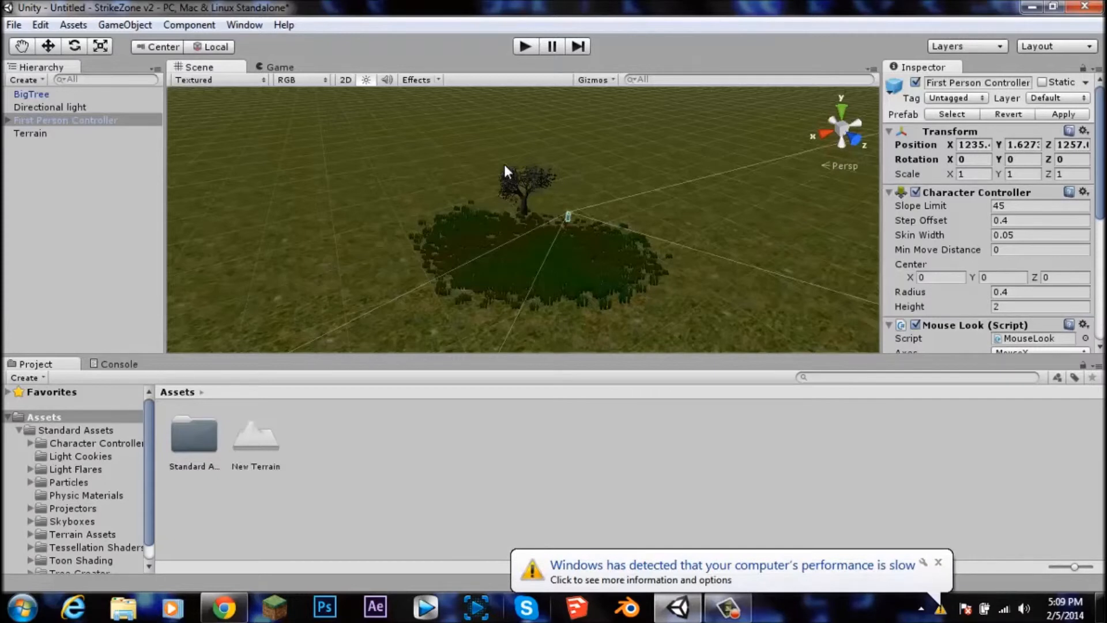
pyautogui.click(938, 563)
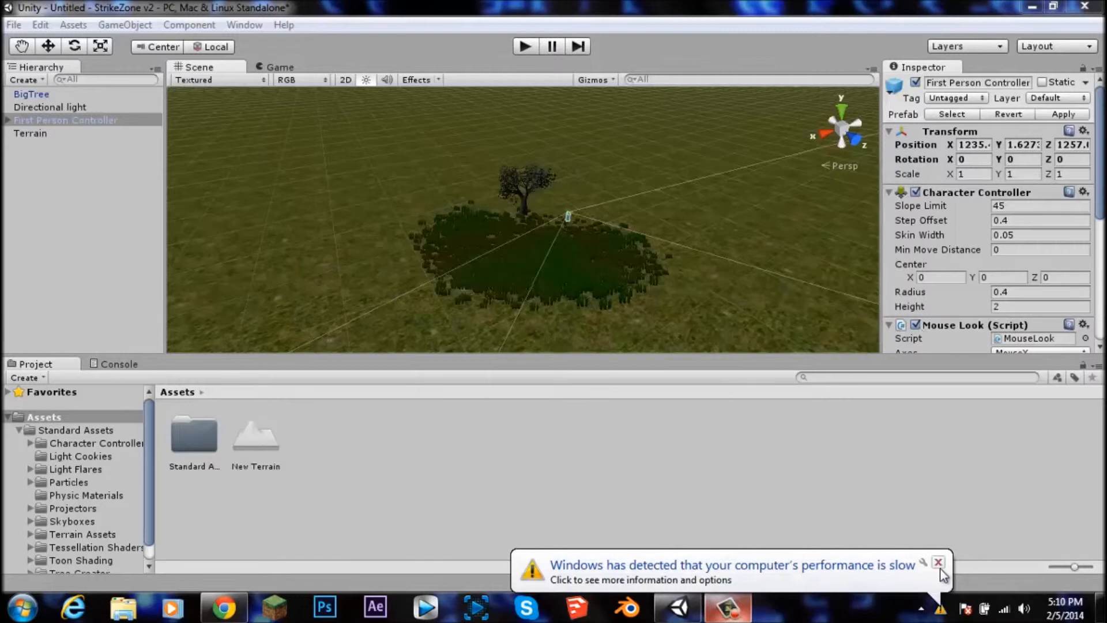
pyautogui.click(938, 562)
pyautogui.click(939, 563)
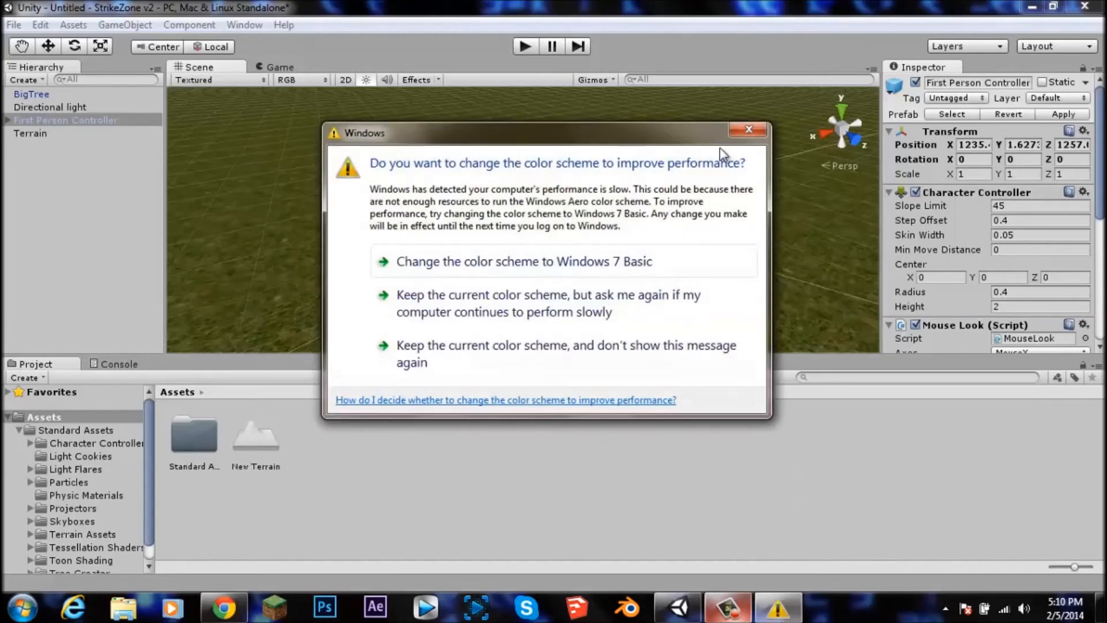
pyautogui.click(748, 129)
pyautogui.click(744, 608)
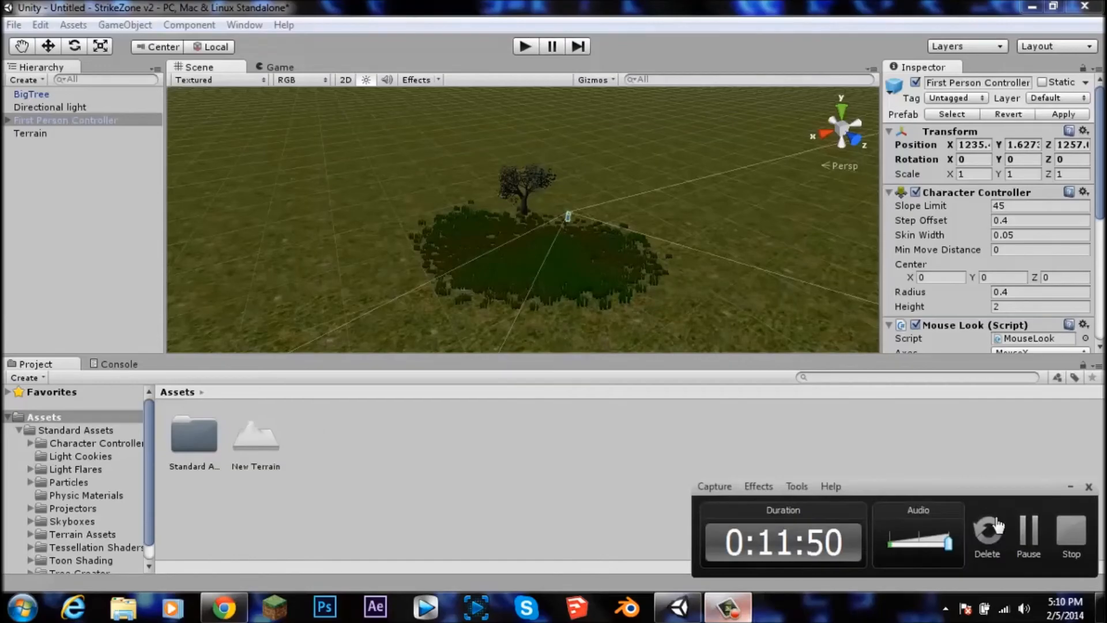
pyautogui.click(1071, 529)
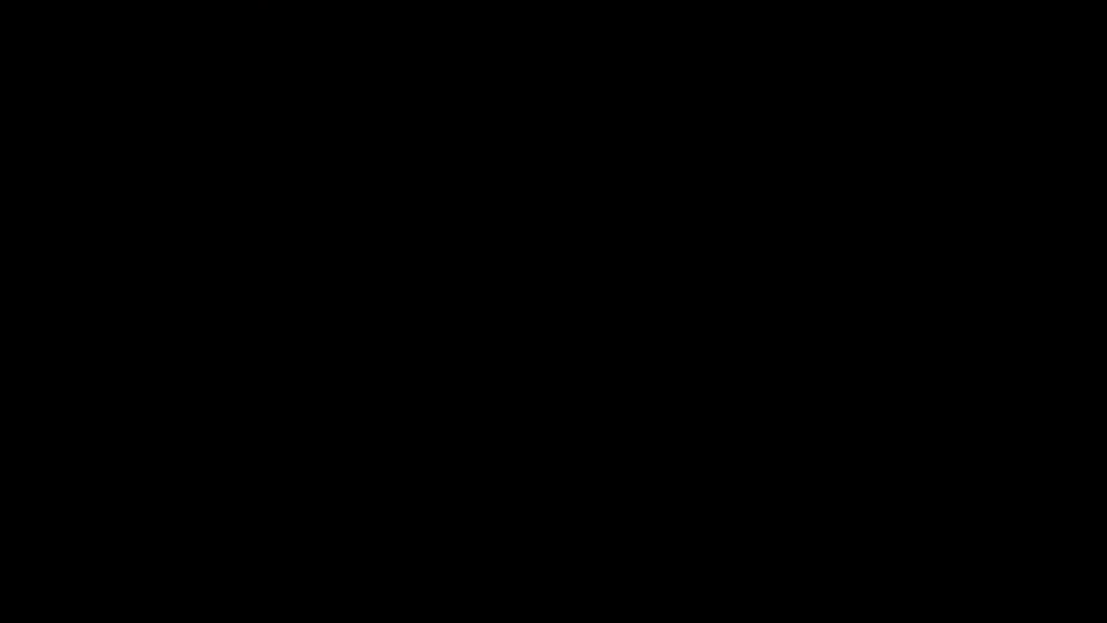